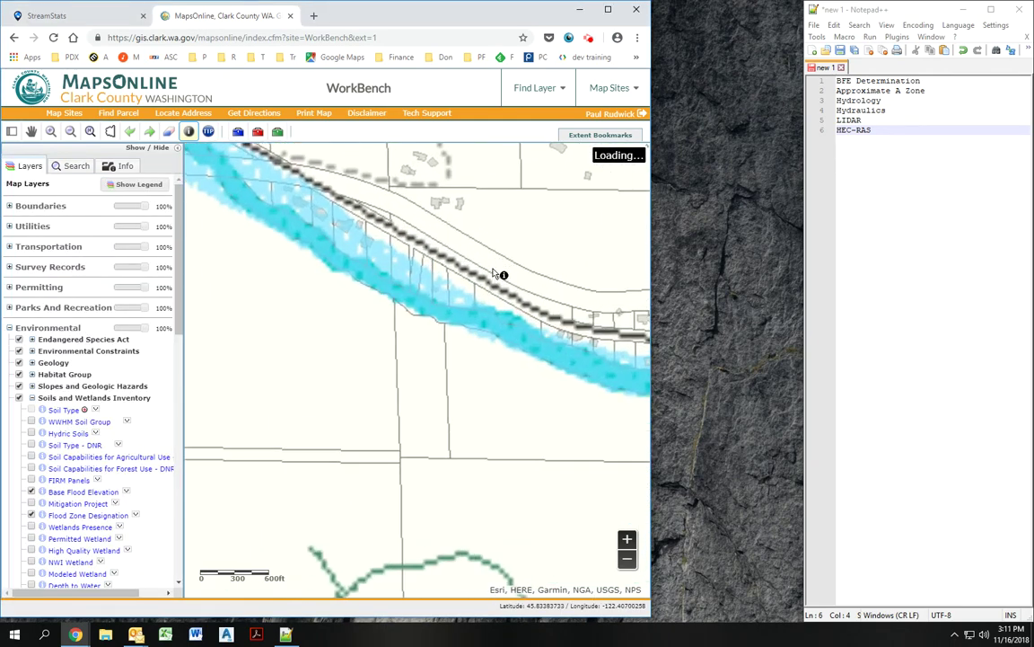
Step: Pan the flood-zone map along NE Lucia Falls Rd to the riverside parcel
left_click_drag(501, 283, 419, 283)
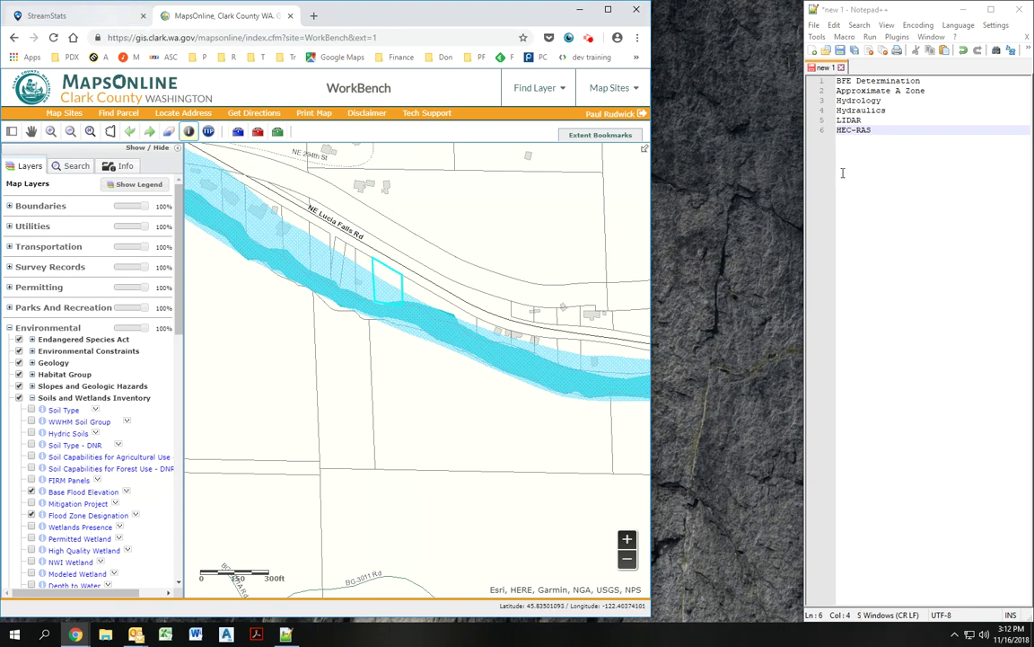
Step: Place the caret at the end of the Hydrology line in the notes and return to the parcel map
left_click(826, 100)
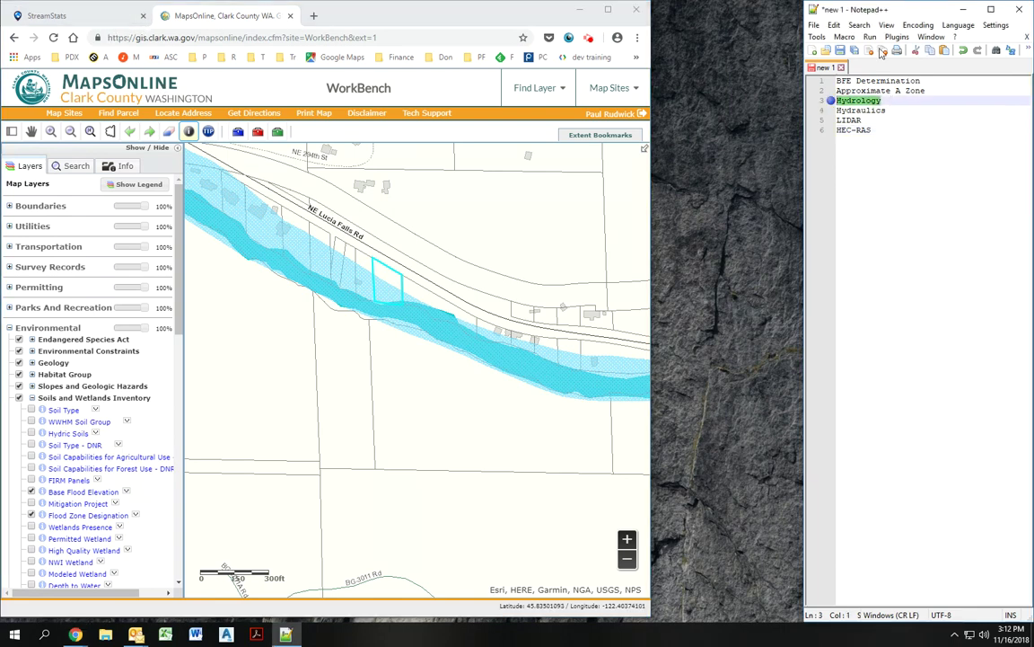
left_click(830, 101)
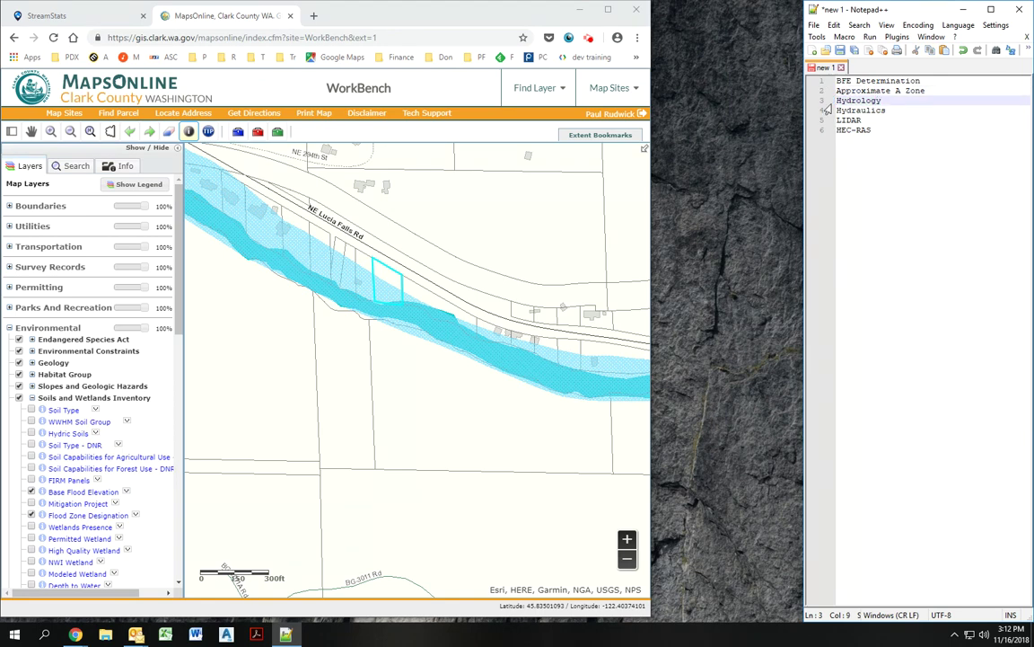
left_click(44, 16)
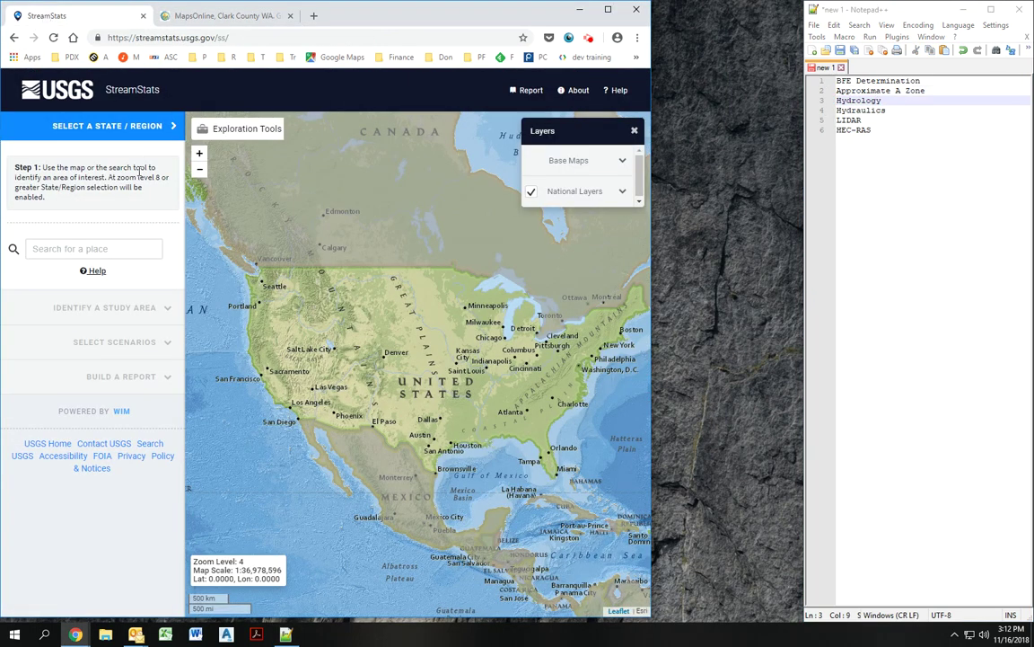
left_click(215, 16)
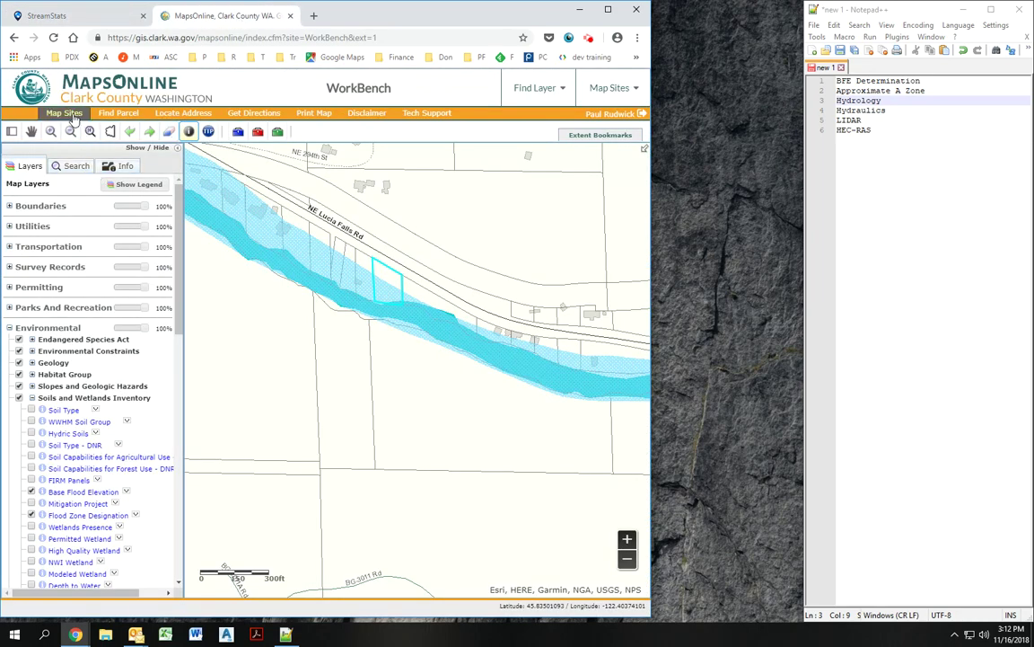
Step: Zoom in, select the riverside parcel, and show its Parcel Report with the $85,000 sale
scroll(388, 288, "up", 1)
left_click(388, 288)
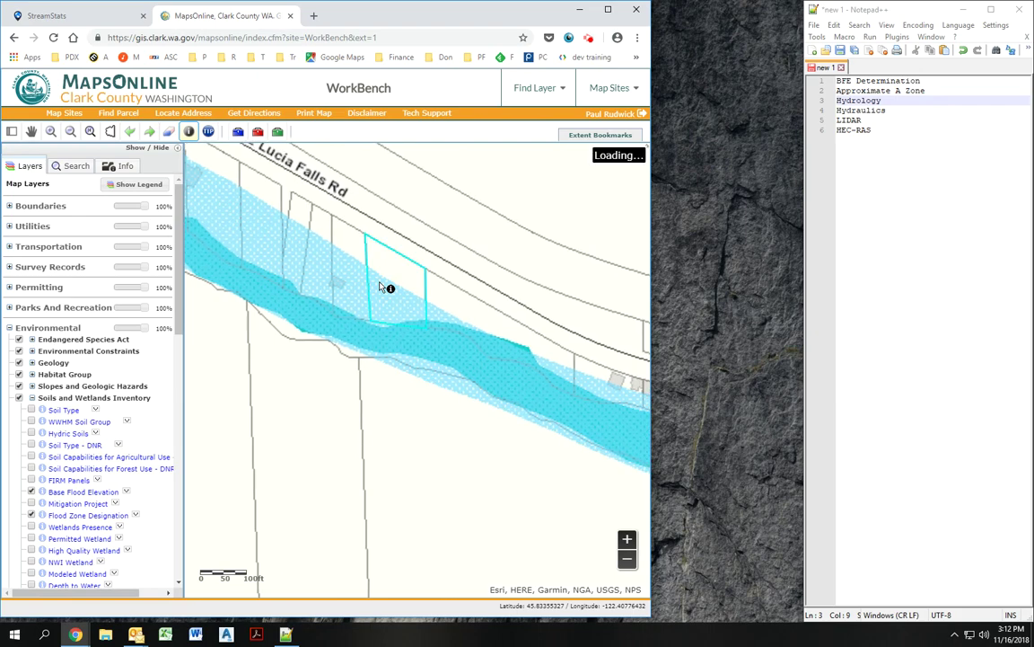
left_click(63, 166)
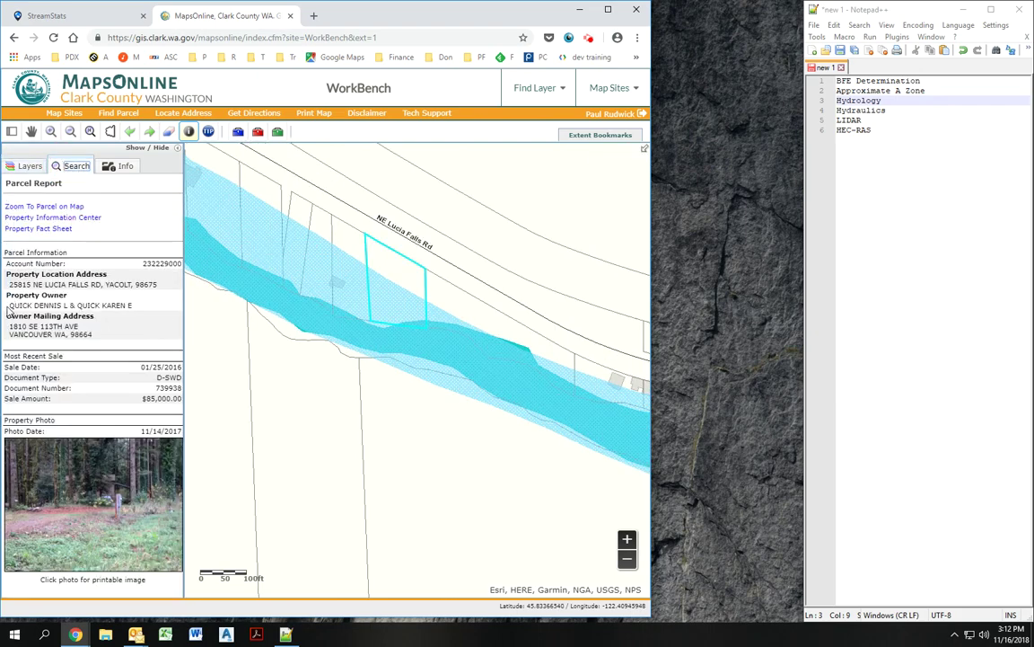
key("ctrl+shift+Tab")
Step: Search the parcel's address in StreamStats and pick Washington as the study region
left_click(122, 300)
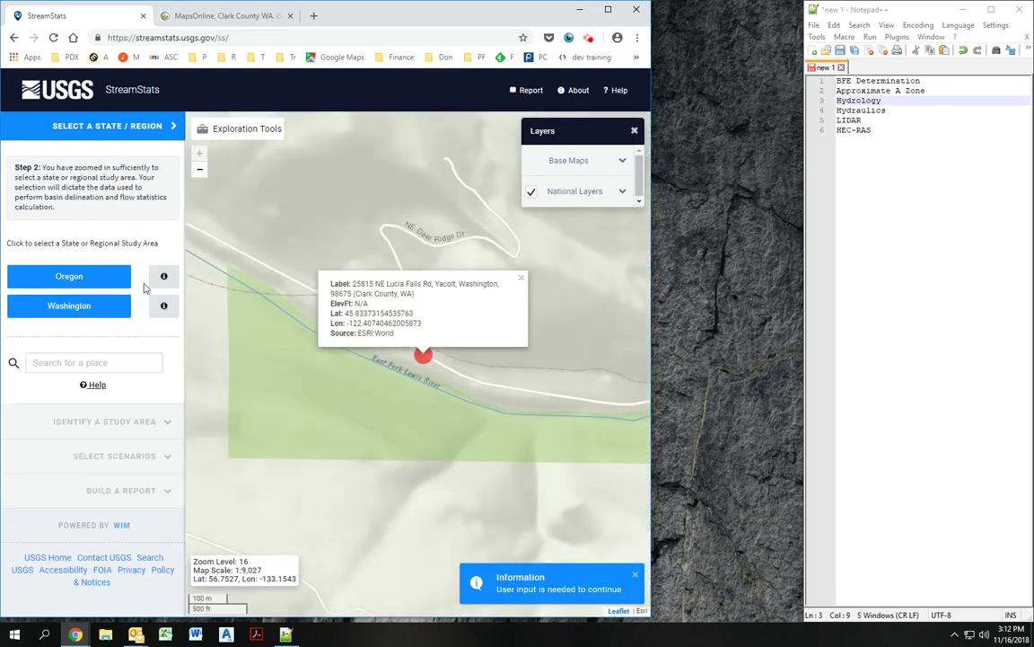
left_click(109, 310)
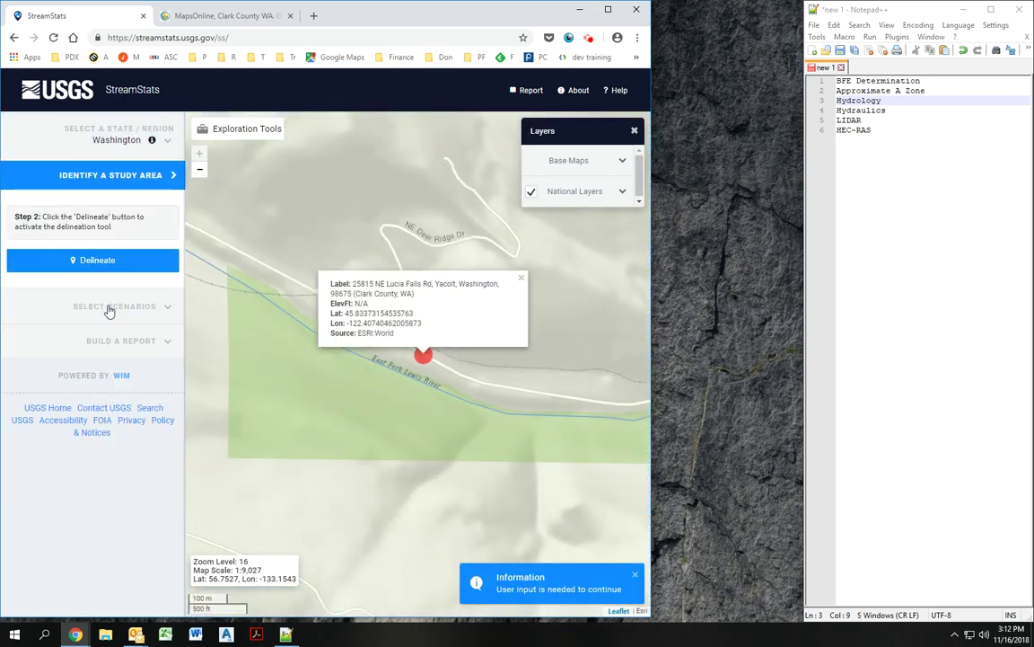
left_click(523, 282)
scroll(501, 297, "down", 1)
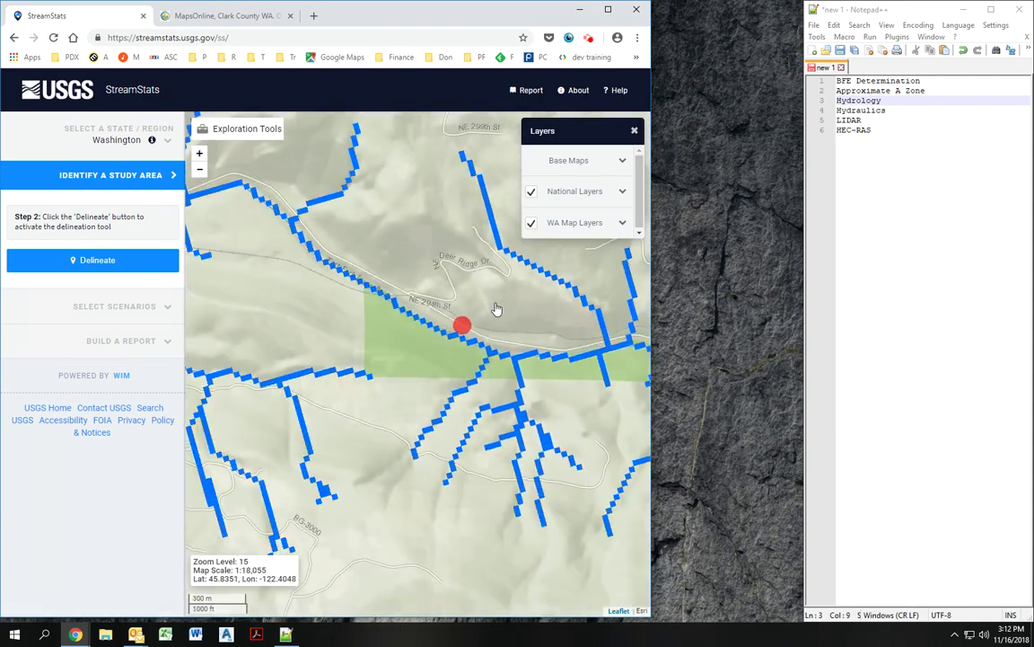
scroll(460, 333, "up", 1)
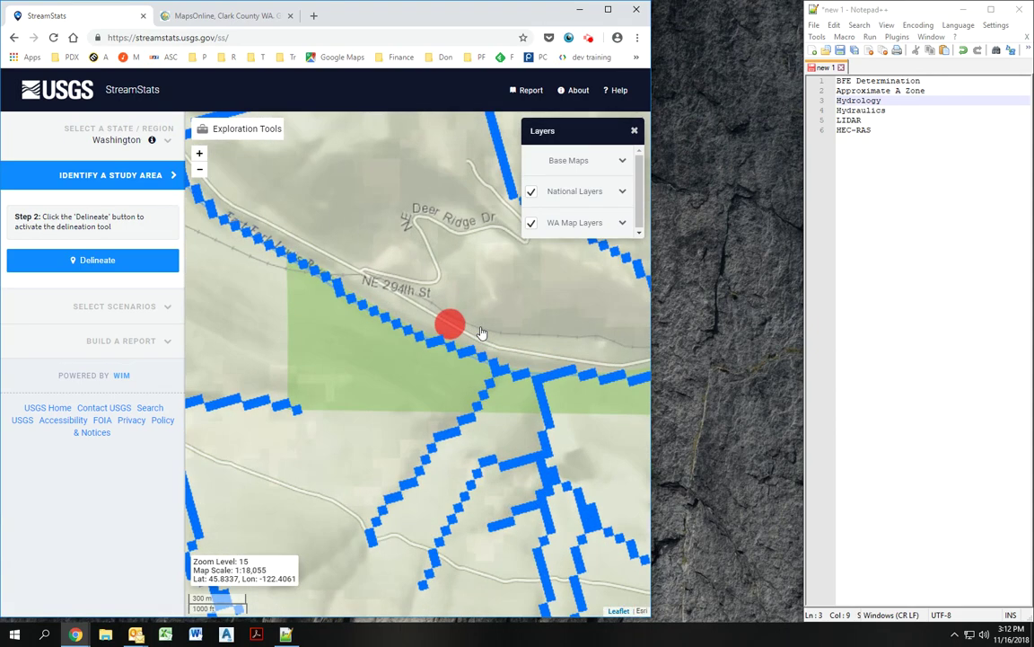
Step: Delineate a drainage basin from the stream cell beside the parcel at 45.83330, -122.40793
left_click(109, 262)
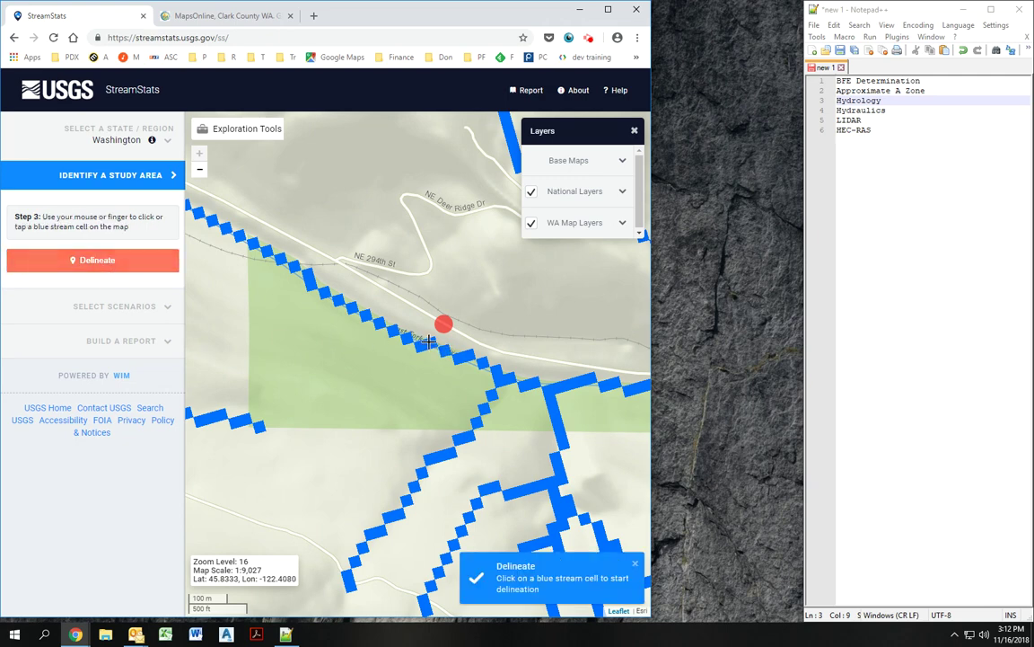
left_click(429, 335)
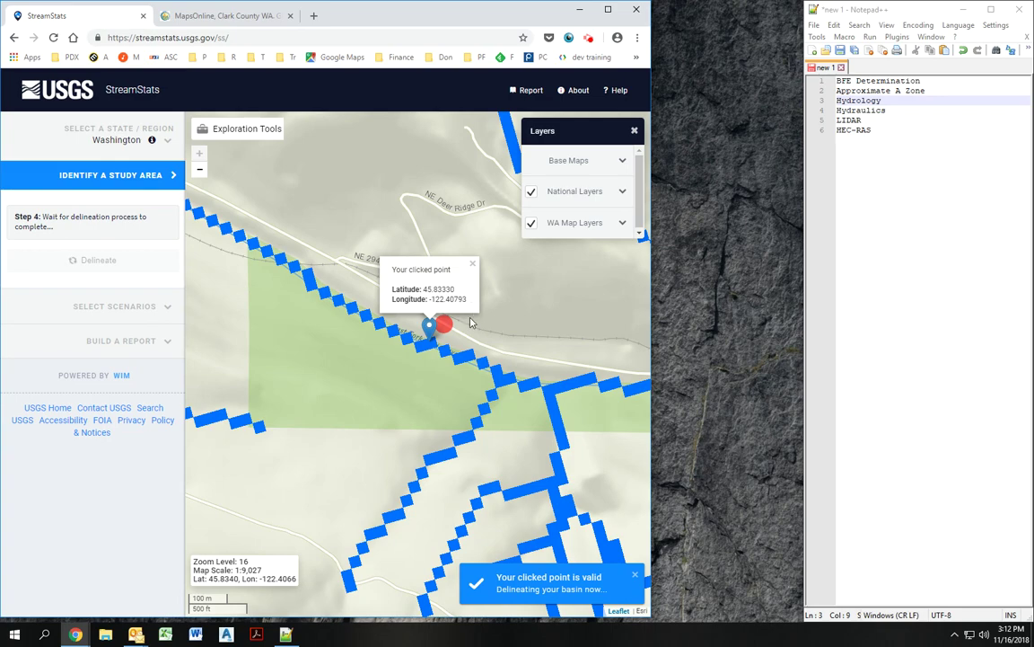
scroll(503, 318, "down", 3)
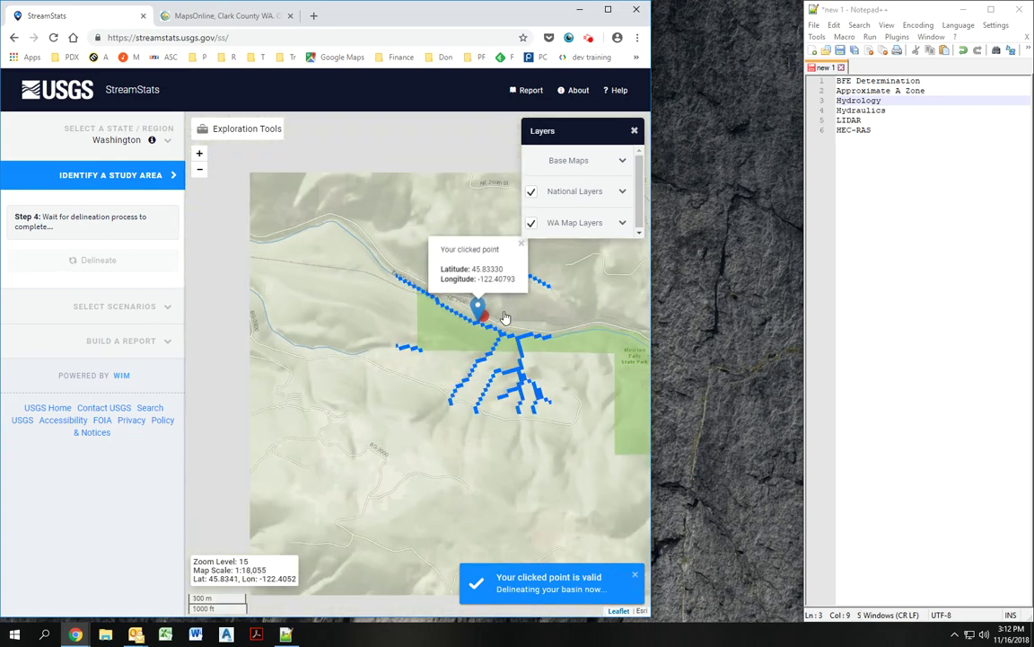
left_click_drag(480, 313, 413, 357)
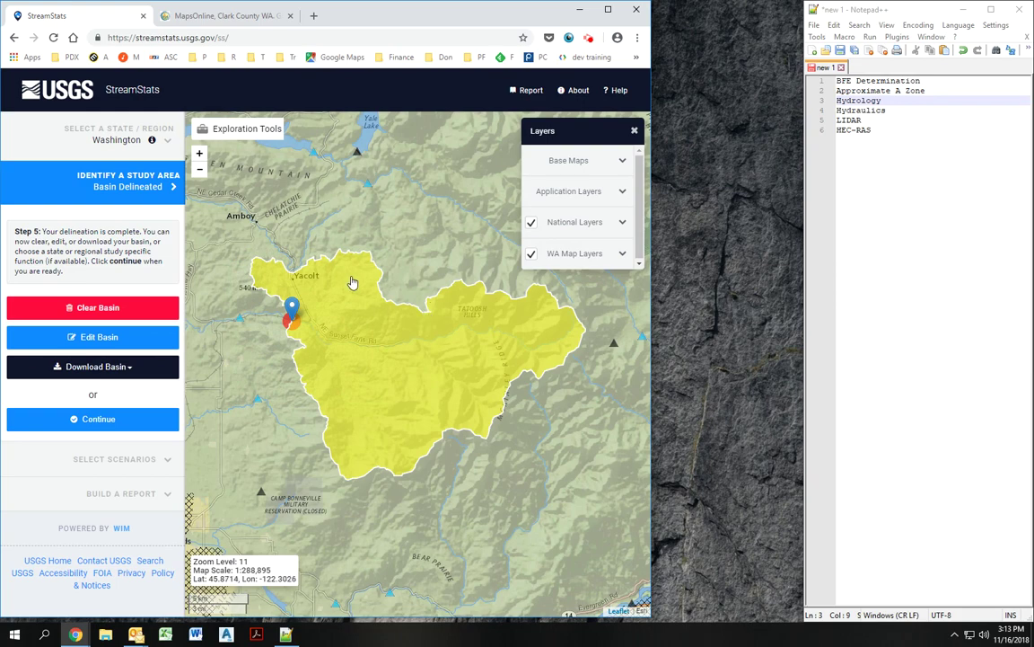
Step: Inspect the delineated basin's extent around the outlet and accept it
scroll(276, 277, "up", 1)
scroll(330, 290, "down", 1)
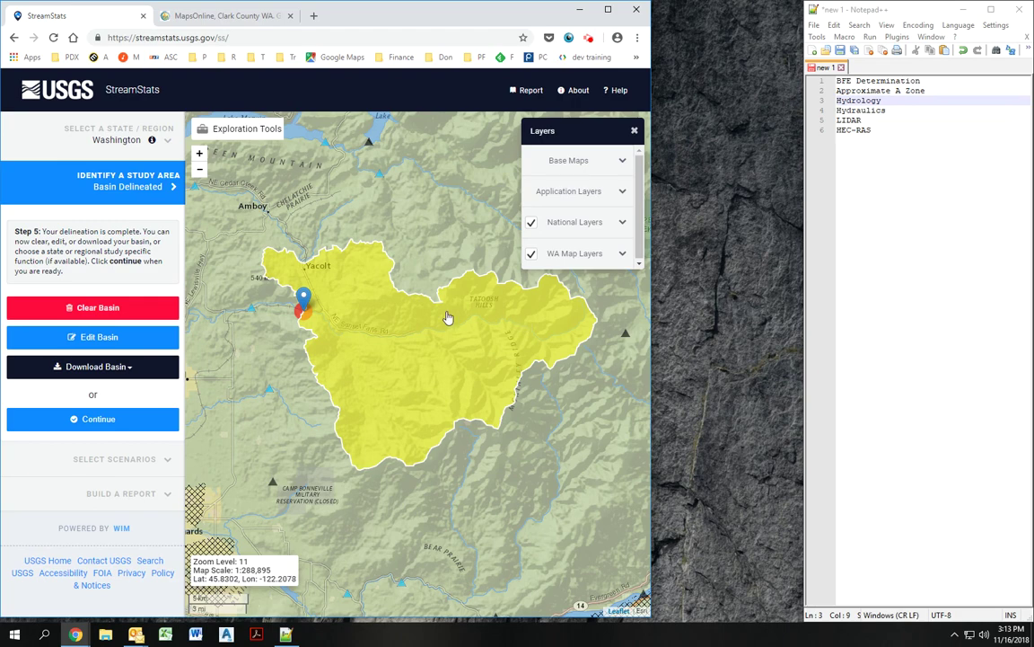
scroll(368, 316, "up", 1)
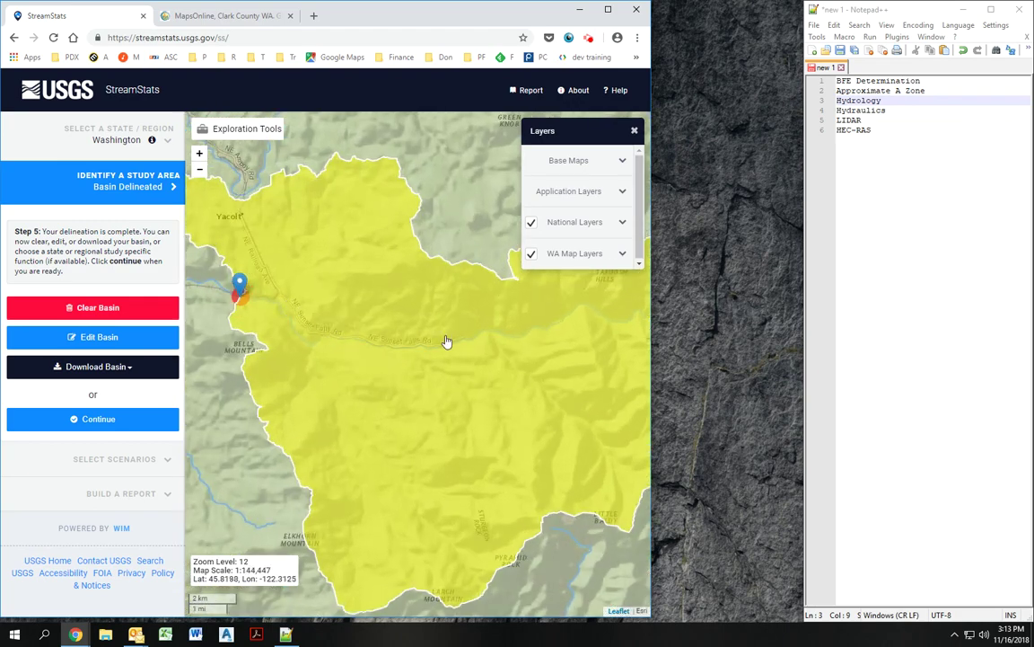
left_click_drag(493, 308, 412, 342)
left_click_drag(587, 325, 512, 359)
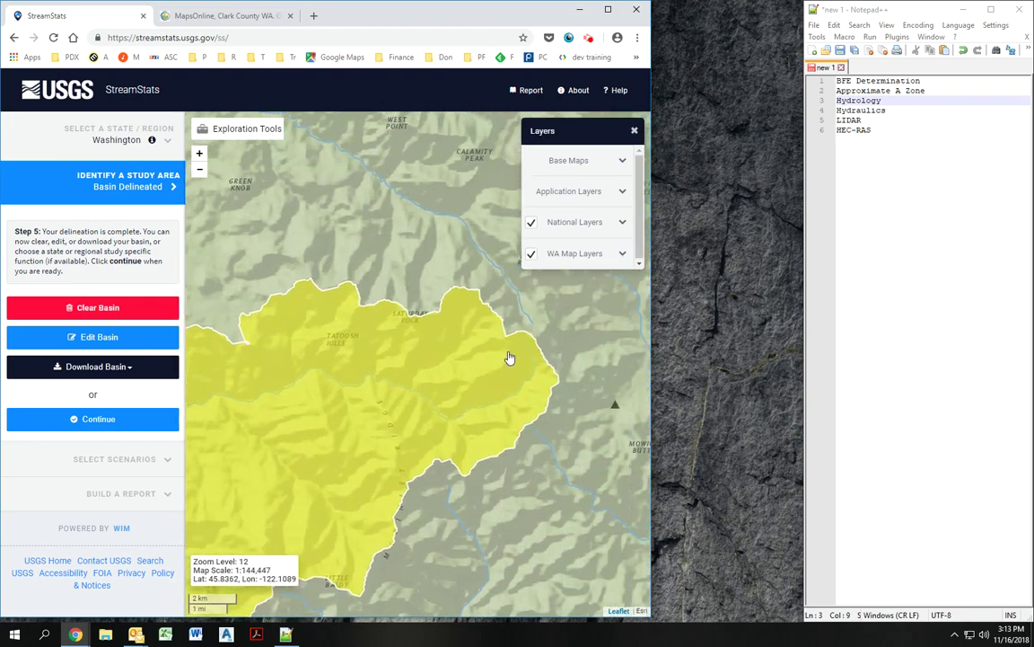
scroll(519, 352, "down", 1)
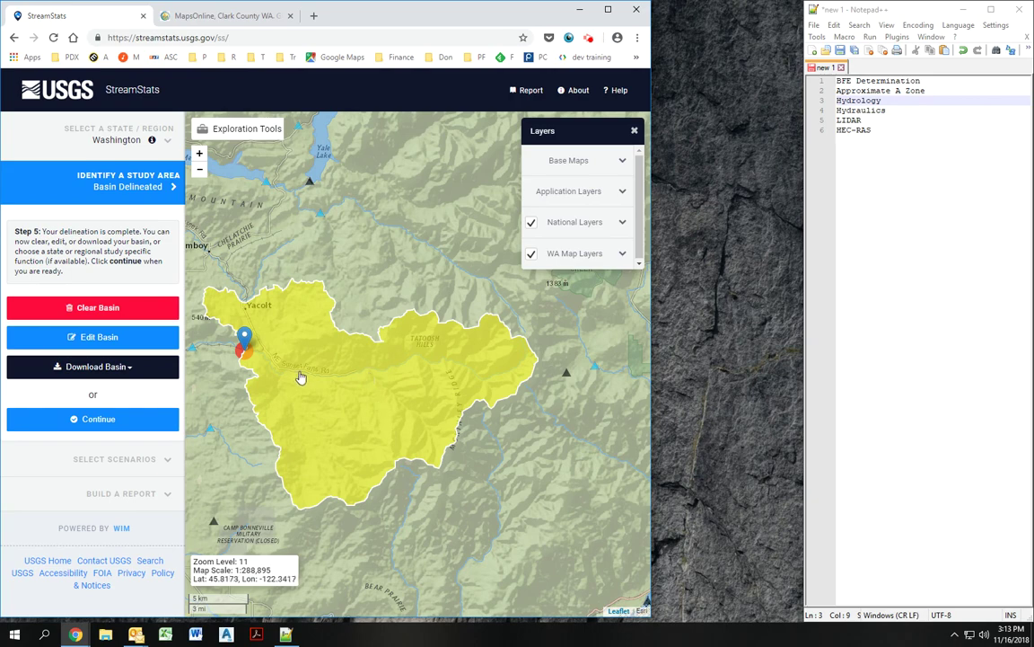
scroll(244, 357, "up", 2)
left_click_drag(244, 361, 347, 329)
scroll(345, 314, "down", 1)
scroll(344, 311, "up", 1)
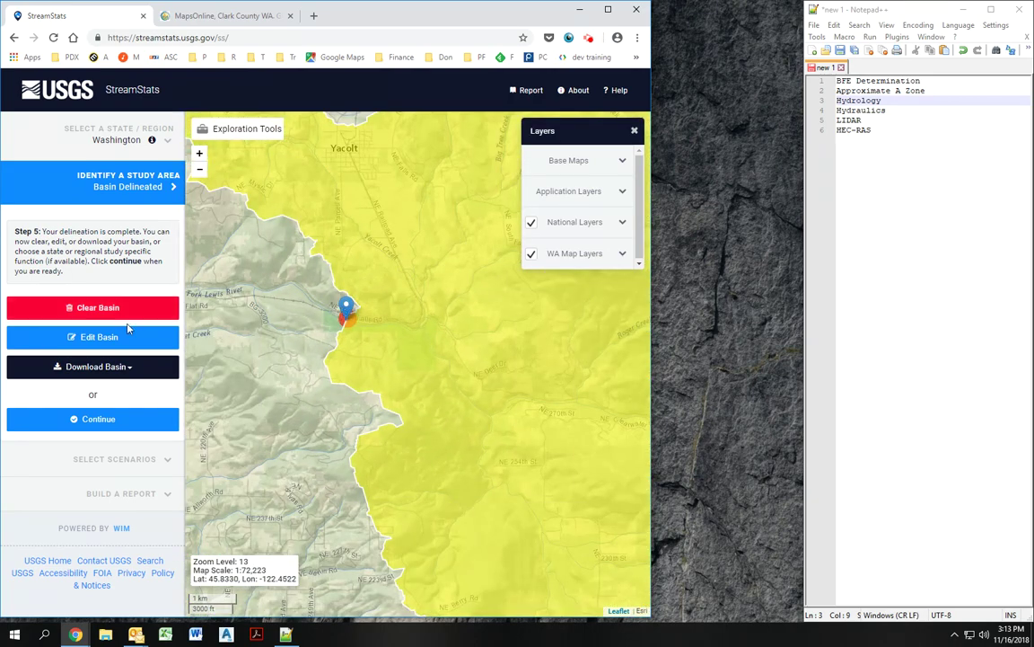
scroll(308, 271, "down", 1)
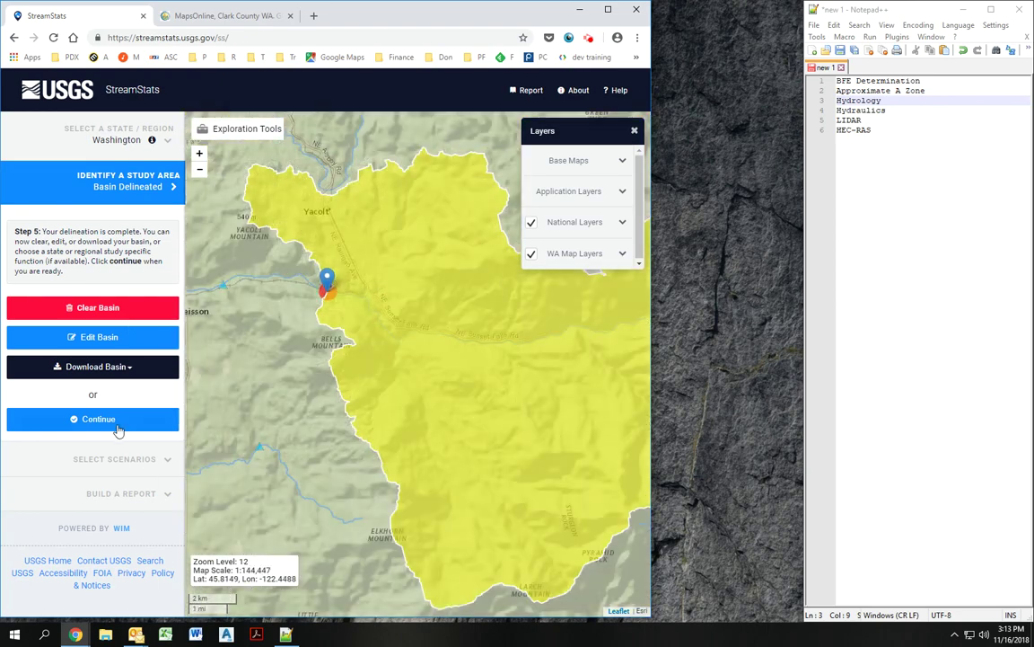
left_click(115, 420)
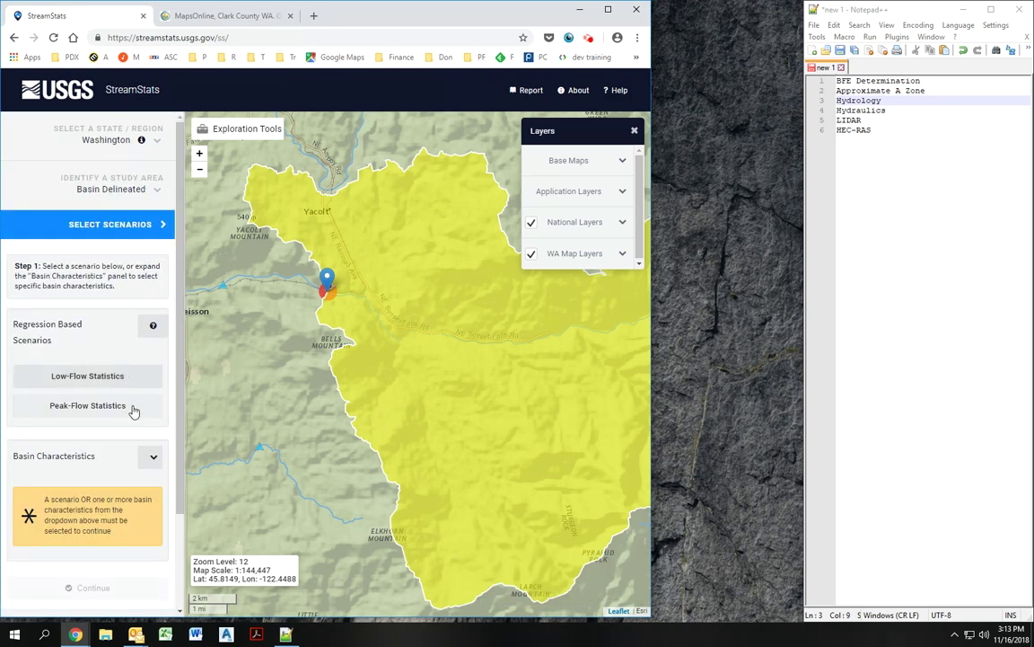
Step: Choose the Peak-Flow Statistics scenario, review the basin characteristics, and continue
left_click(133, 411)
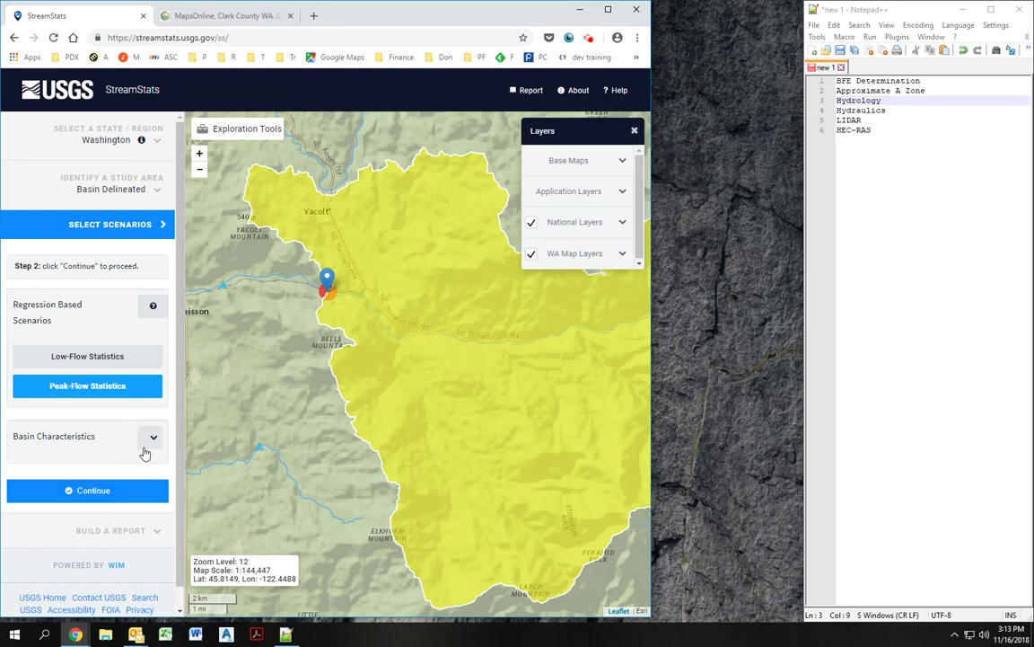
left_click(152, 437)
scroll(135, 404, "down", 2)
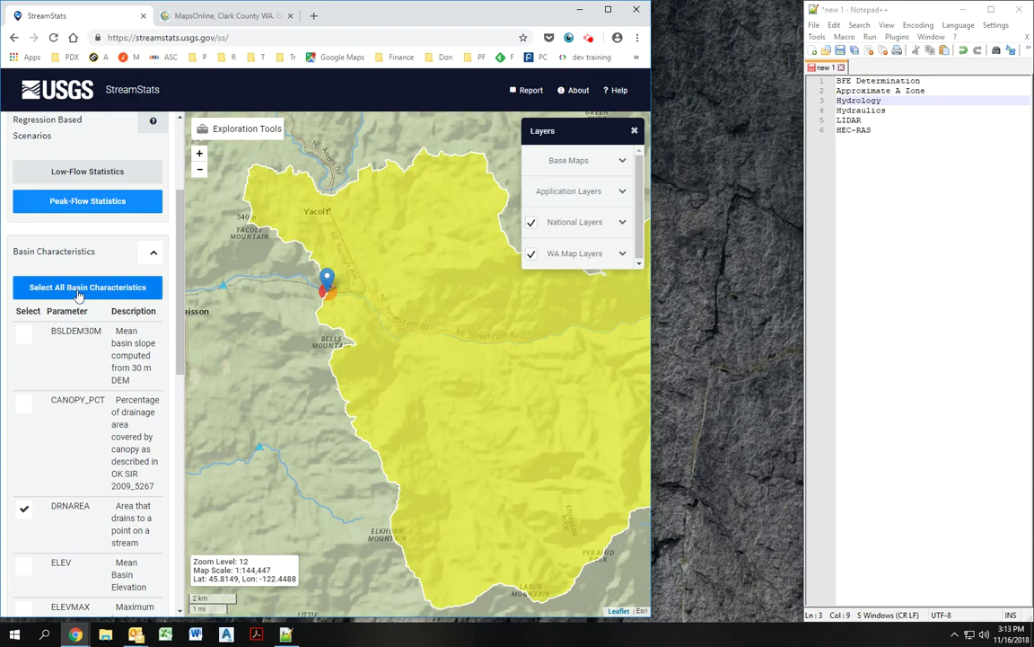
left_click(151, 254)
left_click(103, 474)
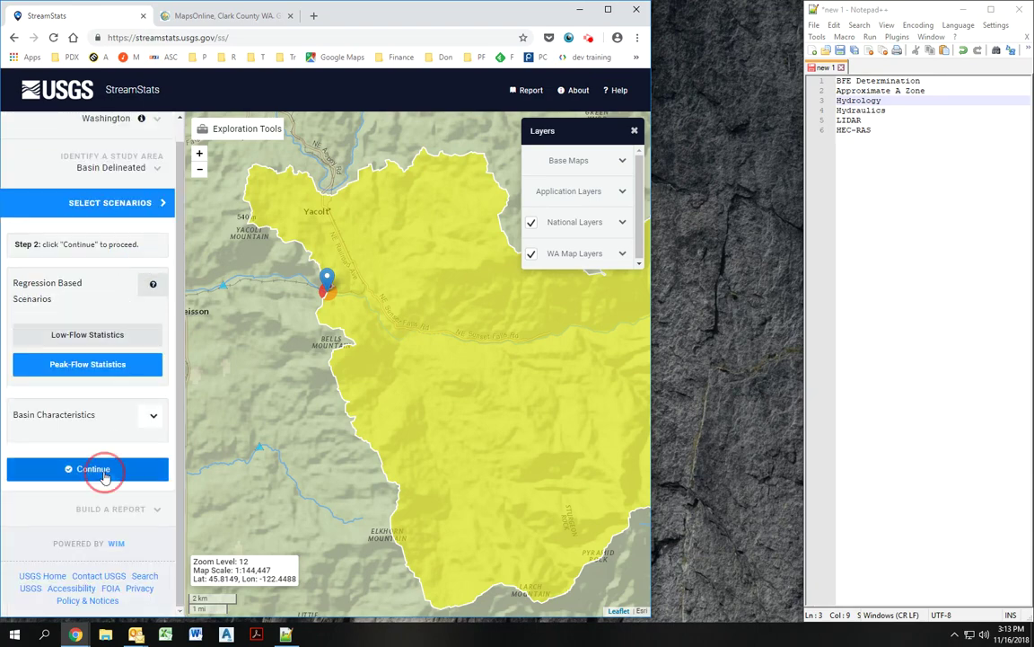
Step: Open the peak-flow report and select the 100 Year Peak Flood value of 21,100
left_click(139, 492)
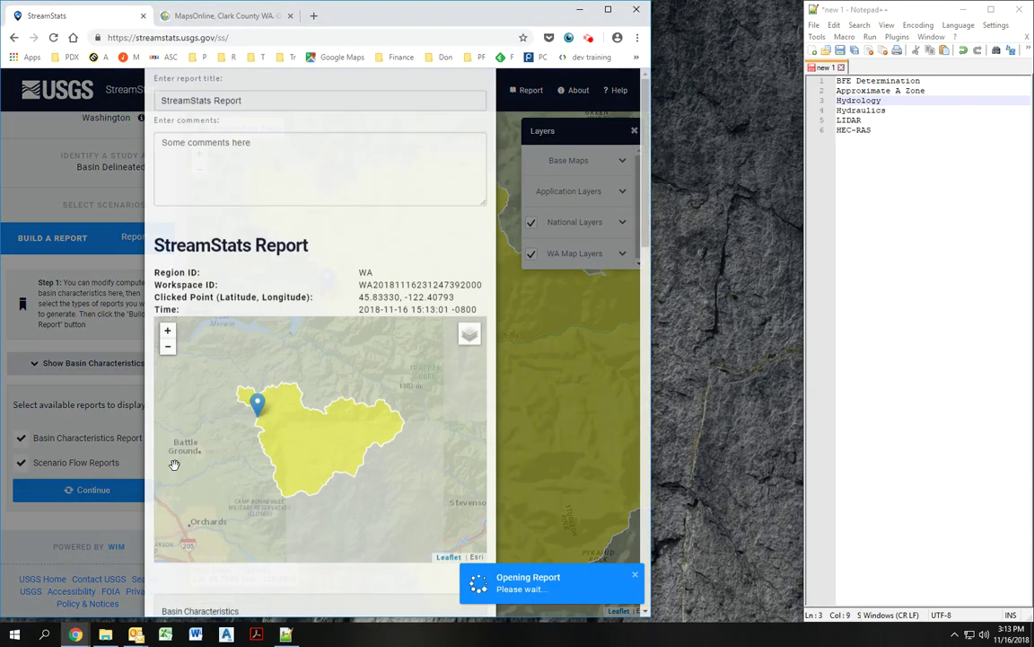
scroll(274, 422, "down", 4)
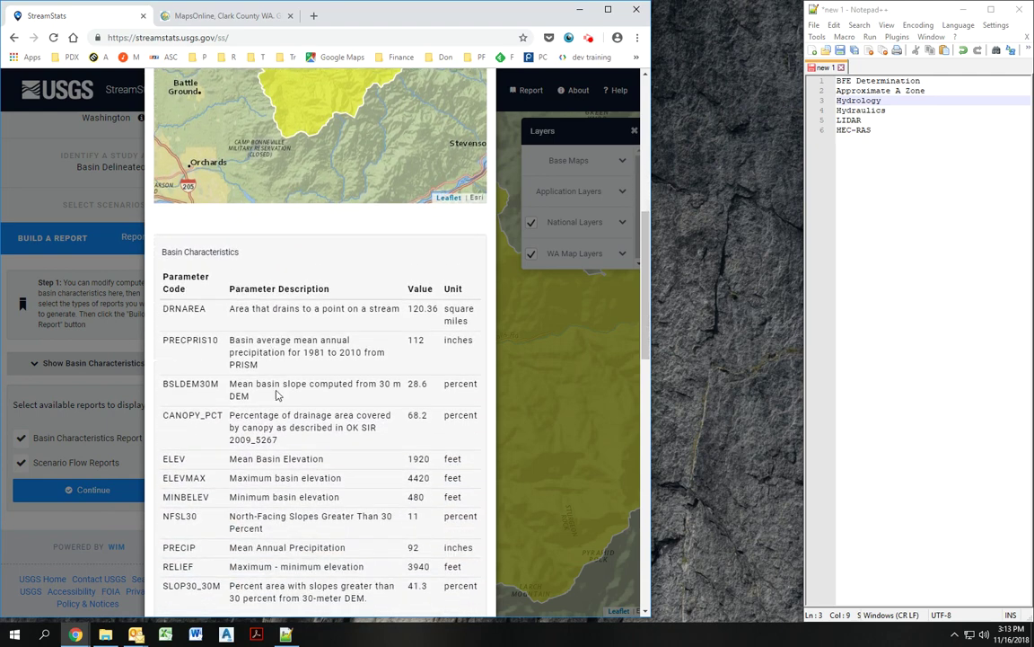
scroll(303, 252, "down", 1)
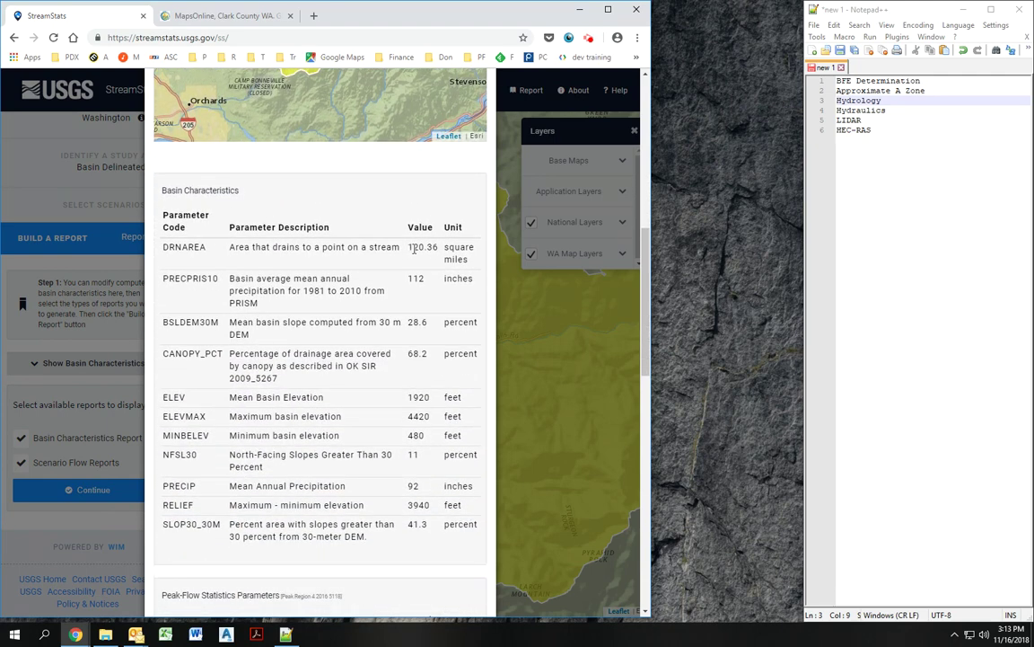
scroll(413, 249, "down", 1)
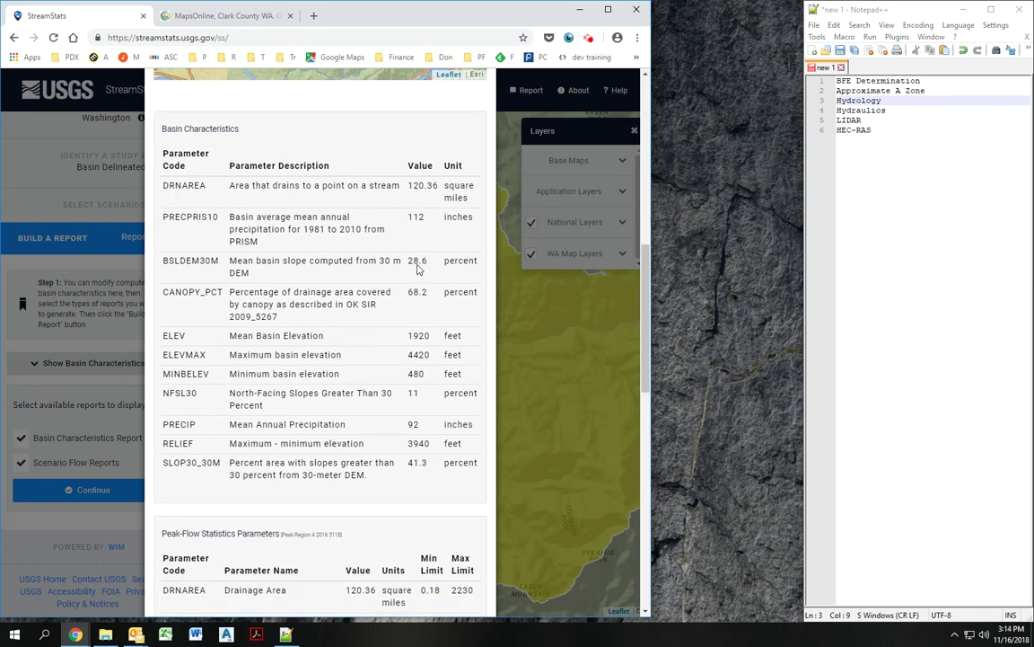
double_click(415, 292)
left_click(434, 292)
scroll(436, 291, "down", 2)
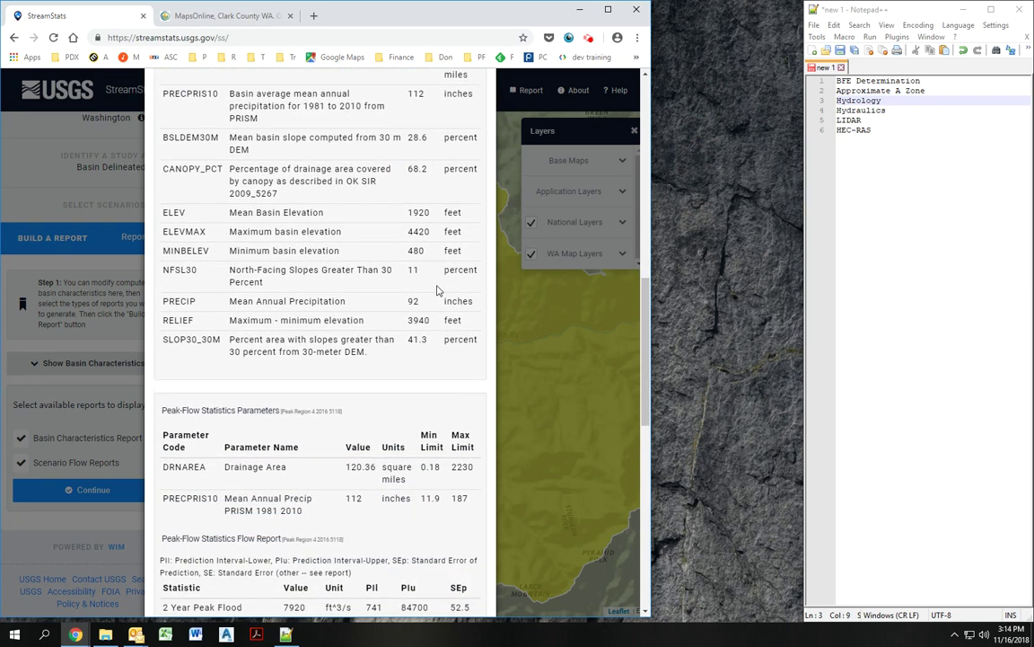
scroll(438, 290, "down", 2)
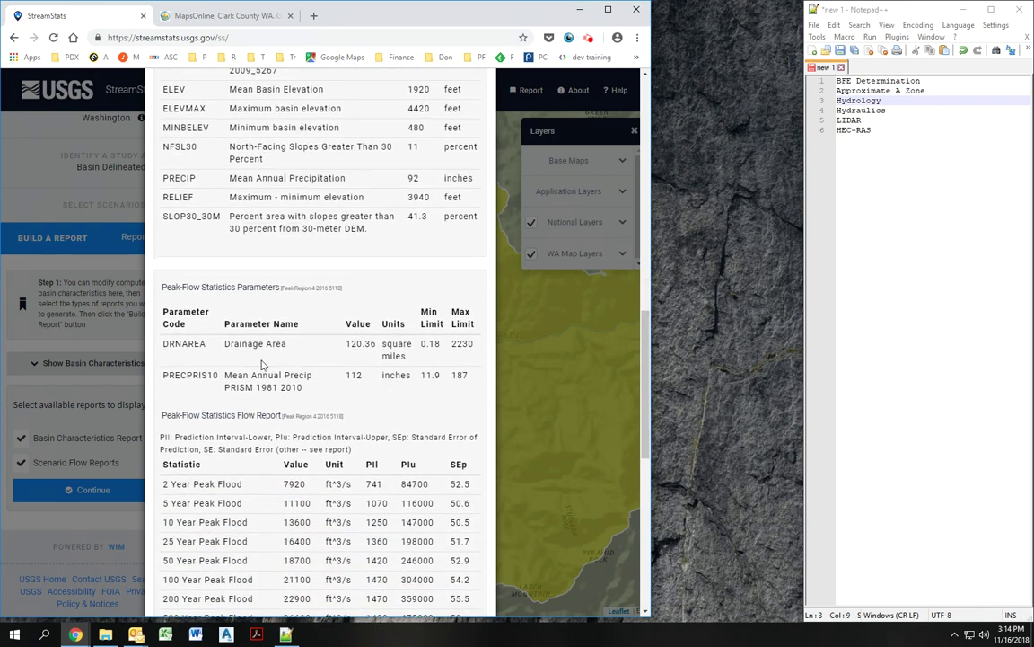
left_click_drag(158, 341, 467, 388)
left_click(468, 388)
scroll(200, 416, "down", 2)
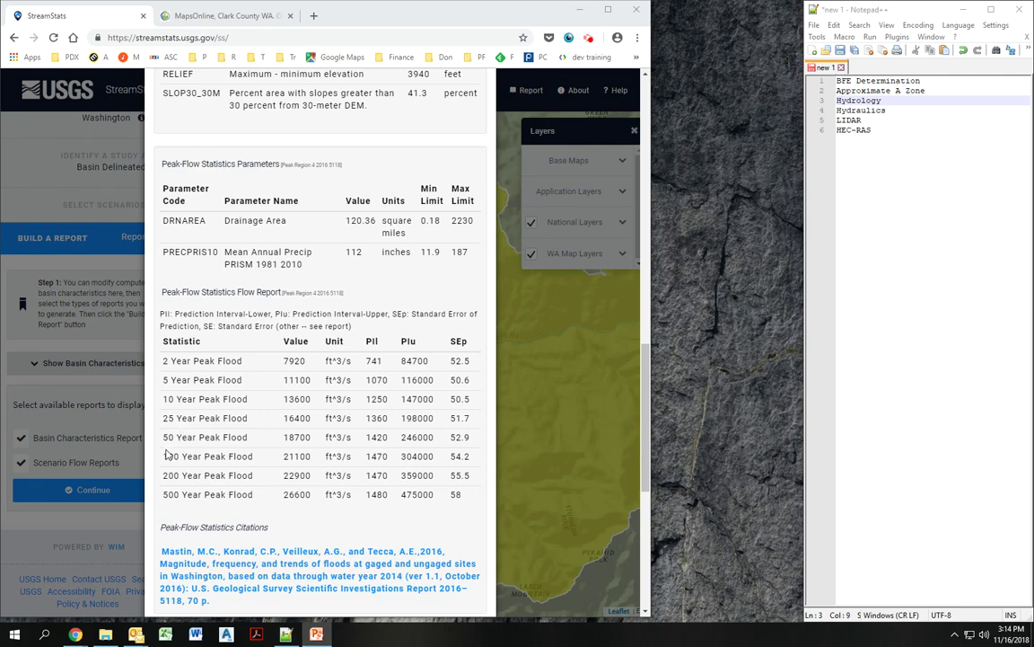
left_click_drag(281, 458, 312, 456)
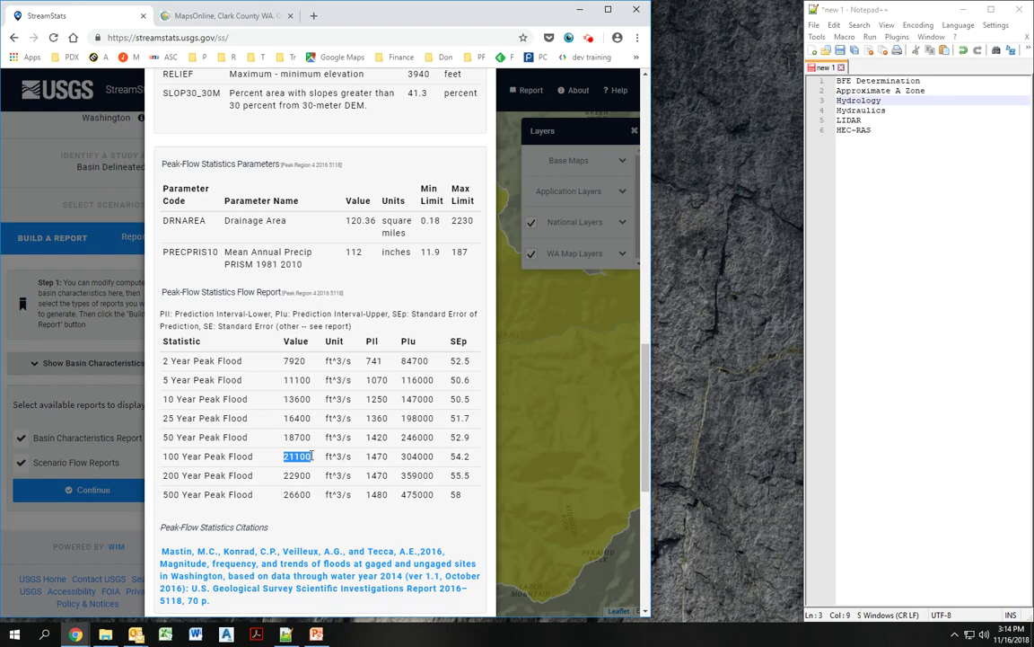
Step: Close the report and go back to choosing the state or region
scroll(436, 114, "up", 5)
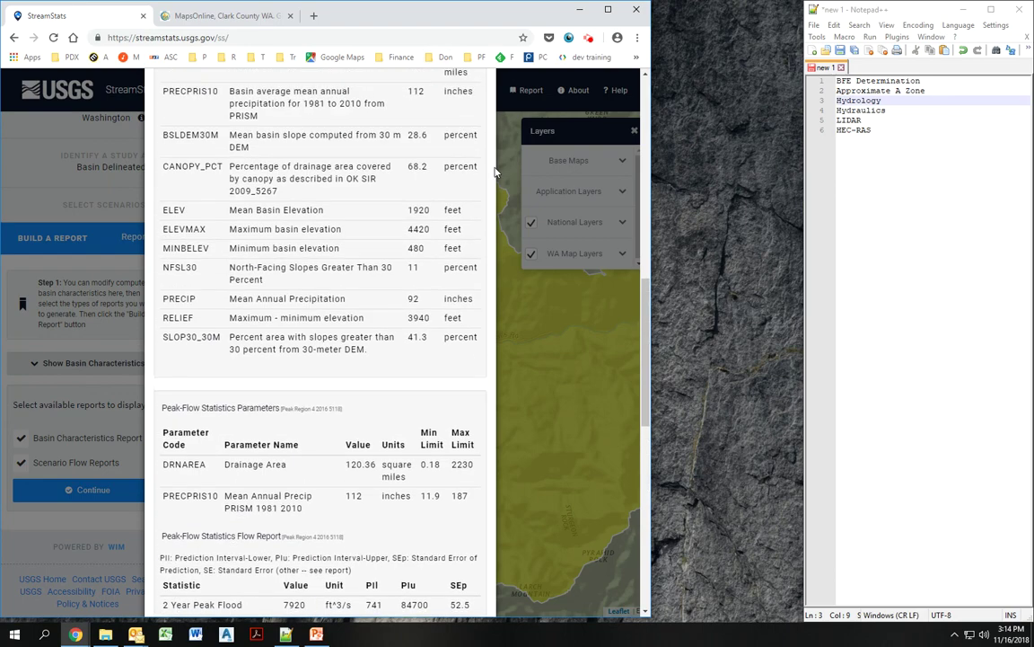
scroll(494, 170, "up", 5)
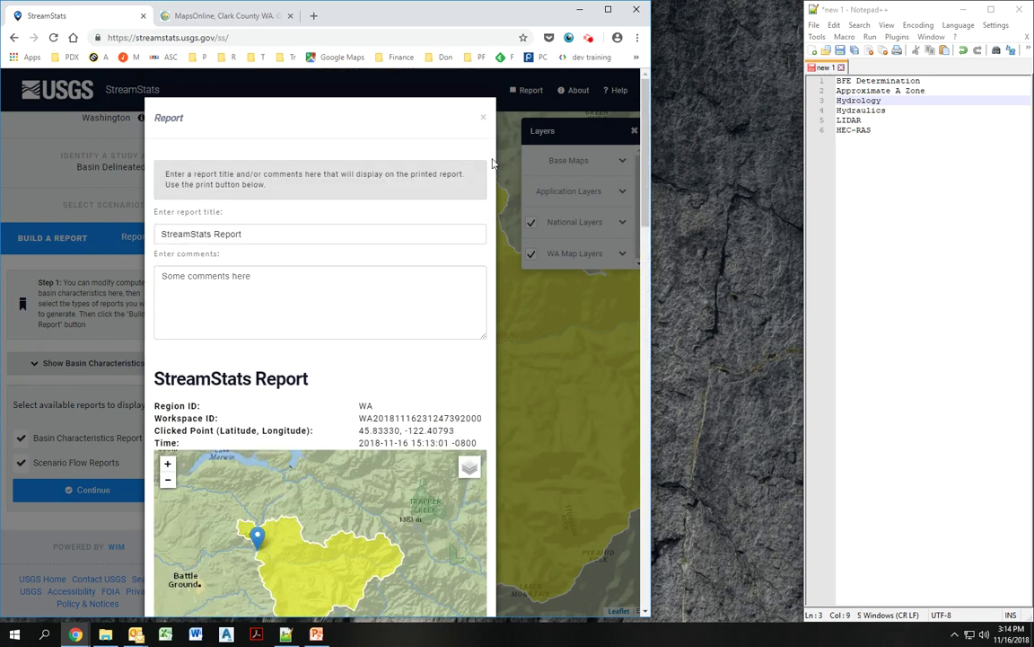
left_click(484, 119)
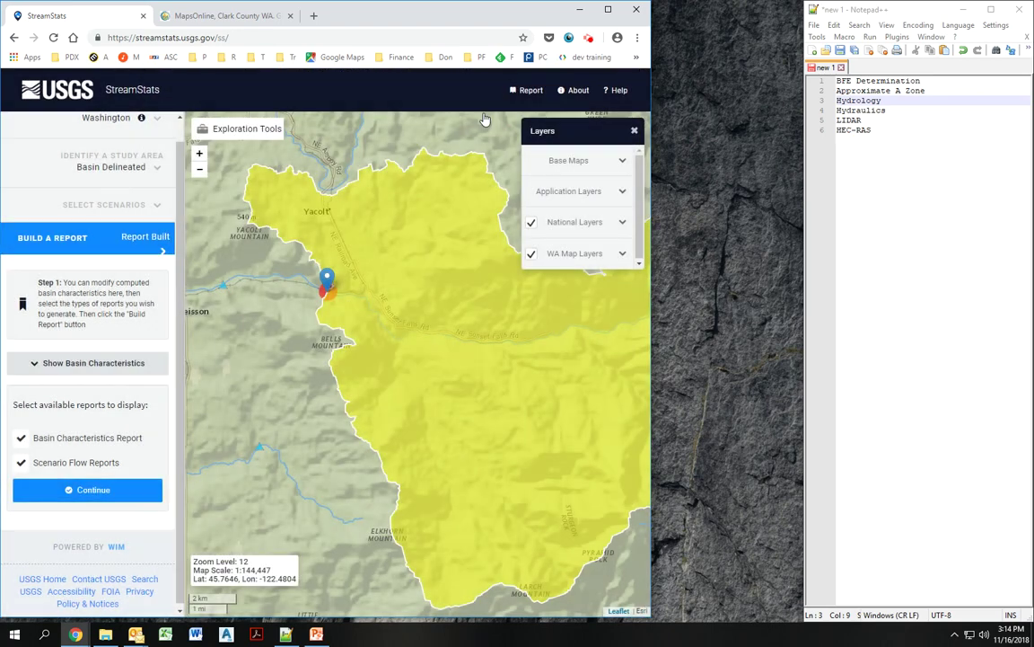
left_click(347, 296)
scroll(358, 300, "down", 1)
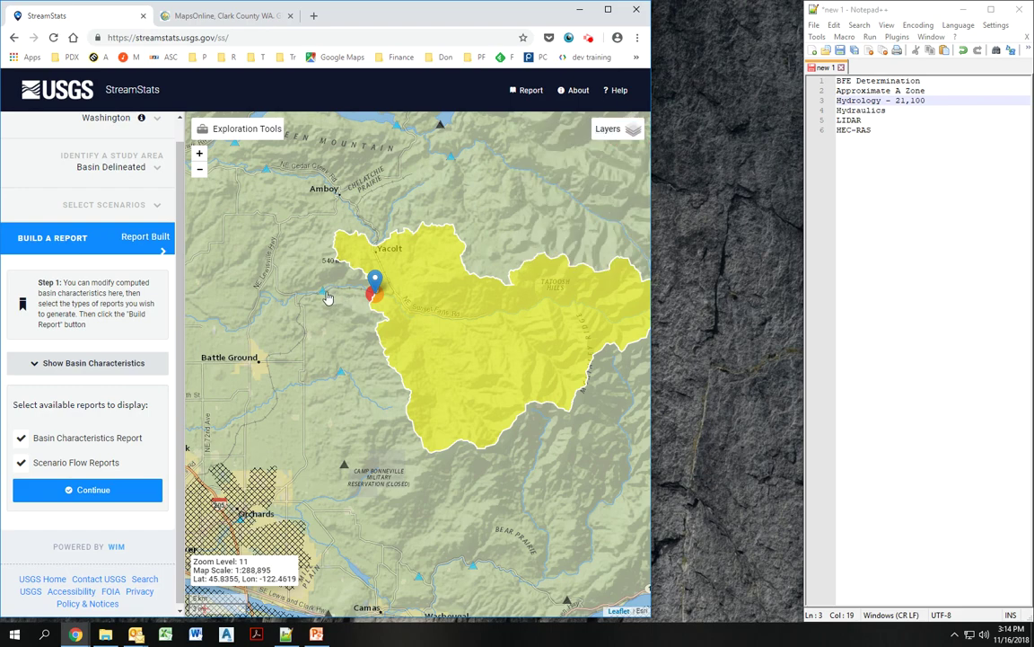
scroll(328, 299, "up", 1)
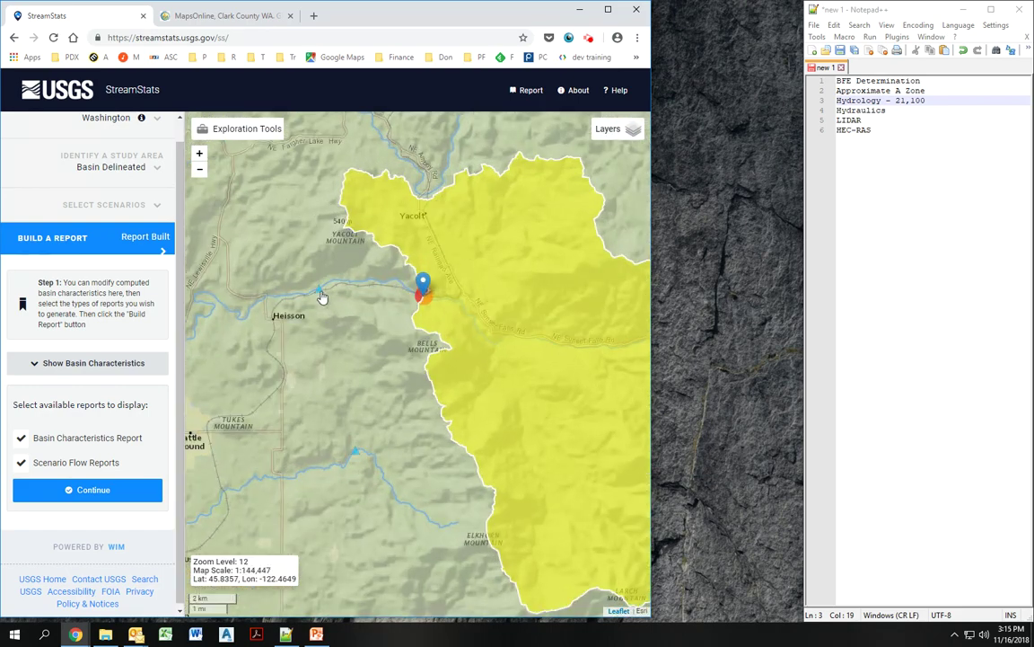
scroll(165, 157, "up", 1)
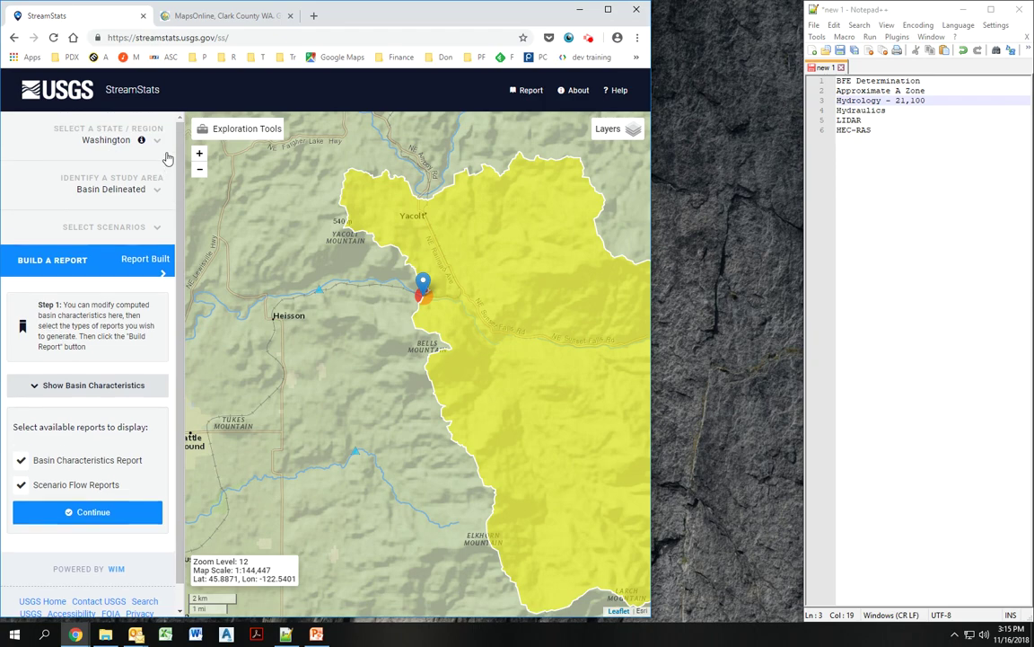
left_click(128, 129)
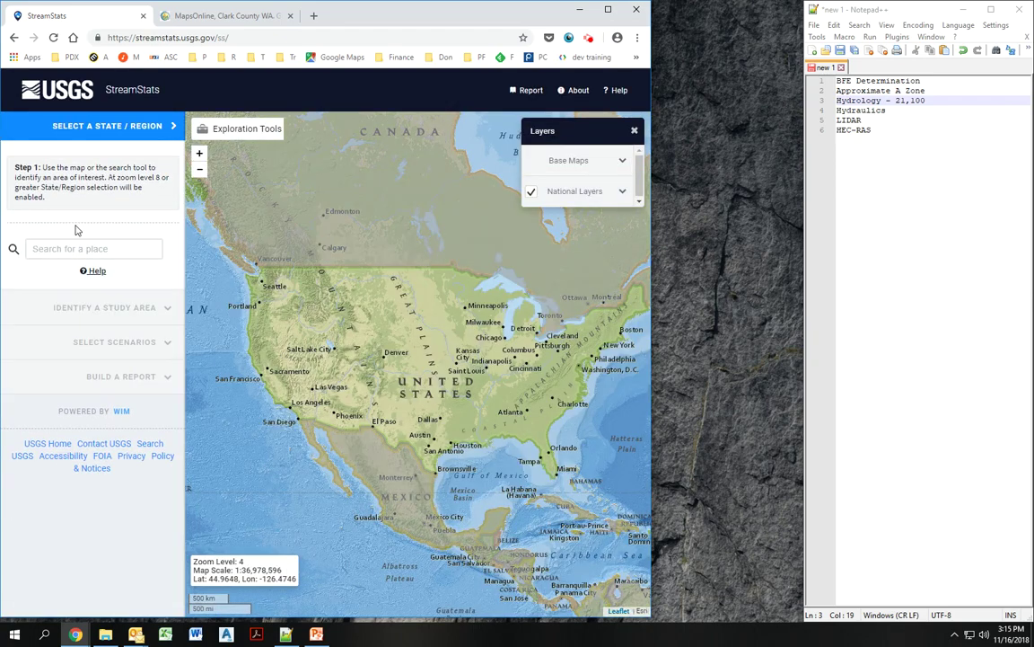
Step: Start over, search the parcel's pasted address, and choose Washington as the region
left_click(90, 250)
key("Return")
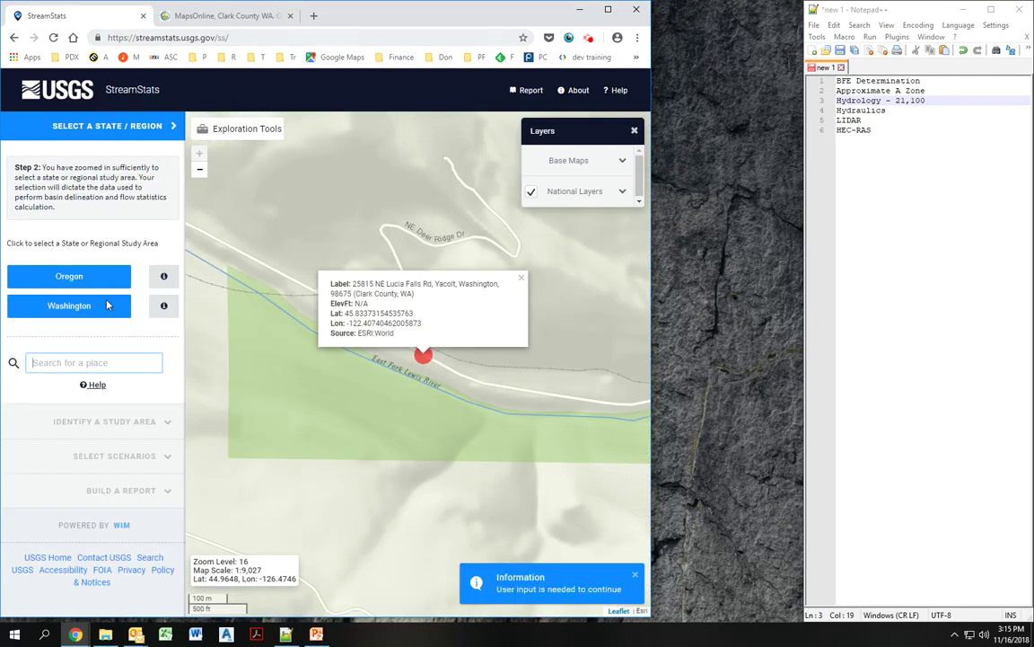
left_click(106, 305)
scroll(234, 299, "down", 3)
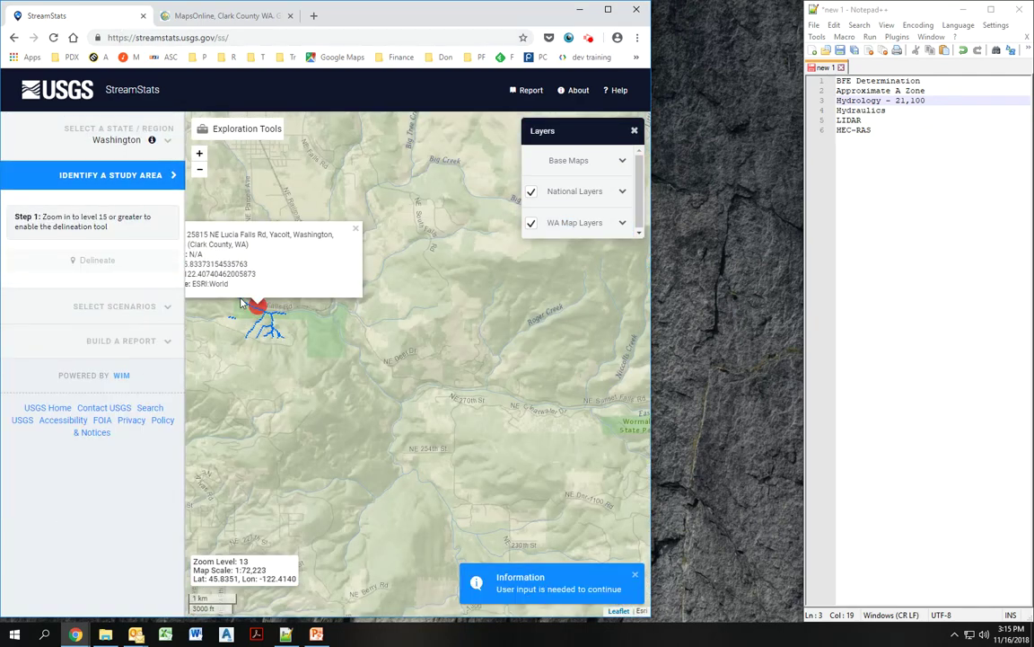
left_click(358, 228)
Step: Pan toward the East Fork Lewis River and open streamgage 14222500's details
left_click_drag(315, 299, 545, 347)
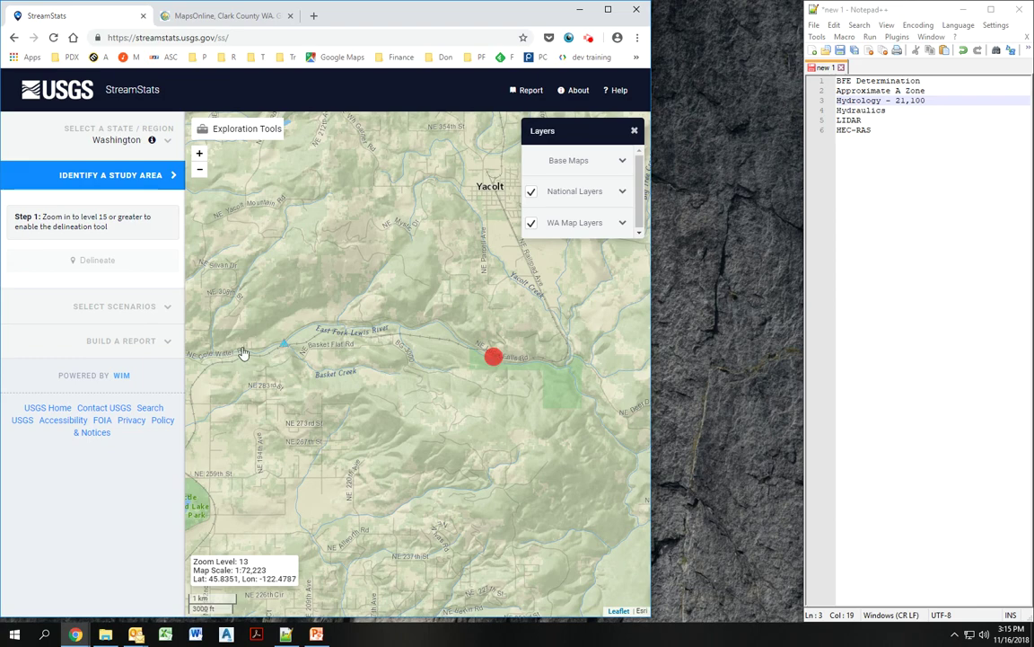
scroll(284, 349, "down", 1)
left_click_drag(286, 349, 473, 307)
scroll(451, 317, "down", 1)
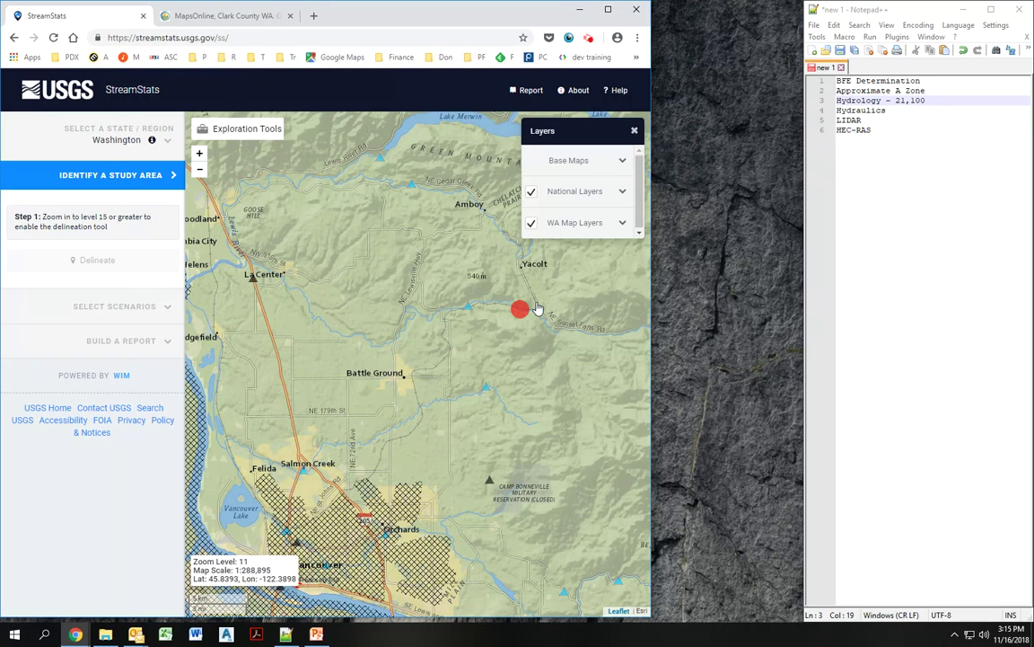
scroll(536, 308, "up", 1)
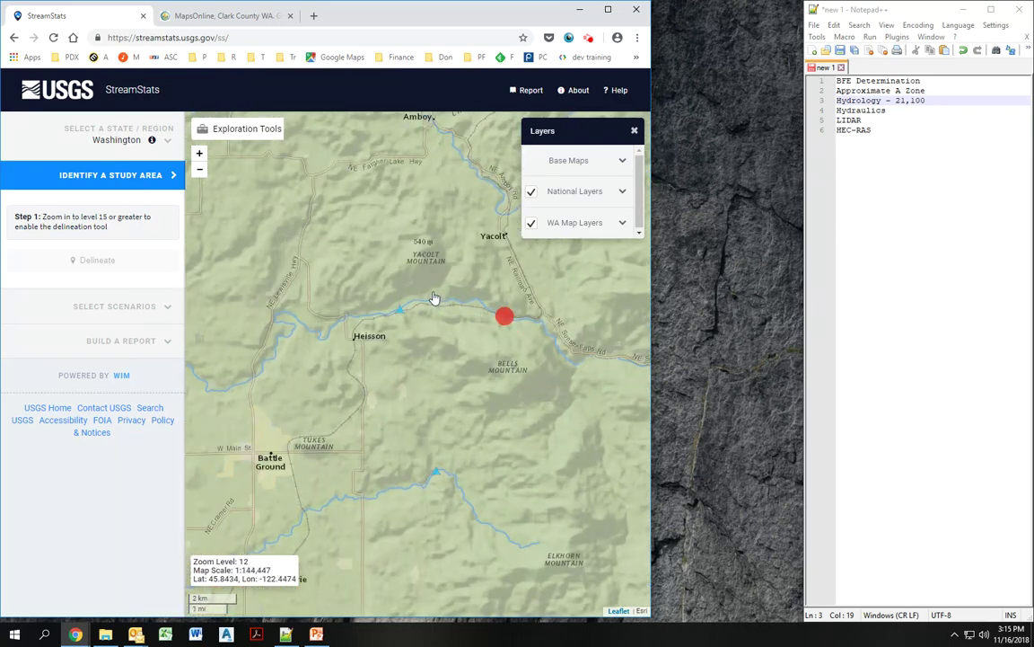
left_click(402, 313)
Step: Check gage 14222500's 100-year peak flow, then switch to the Excel hydrology workbook
left_click(360, 259)
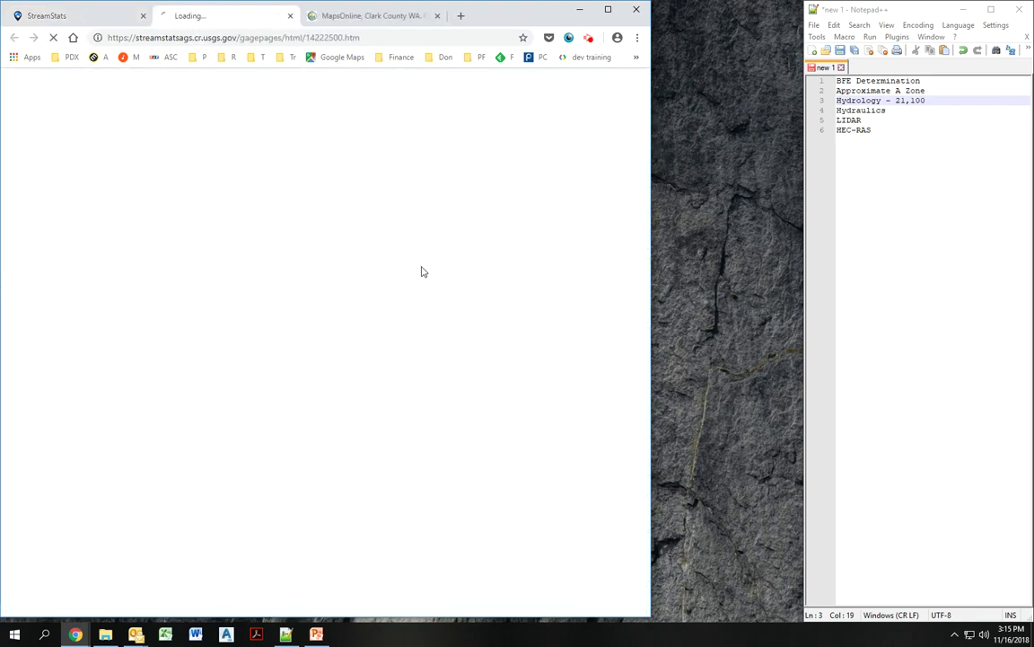
scroll(406, 162, "down", 15)
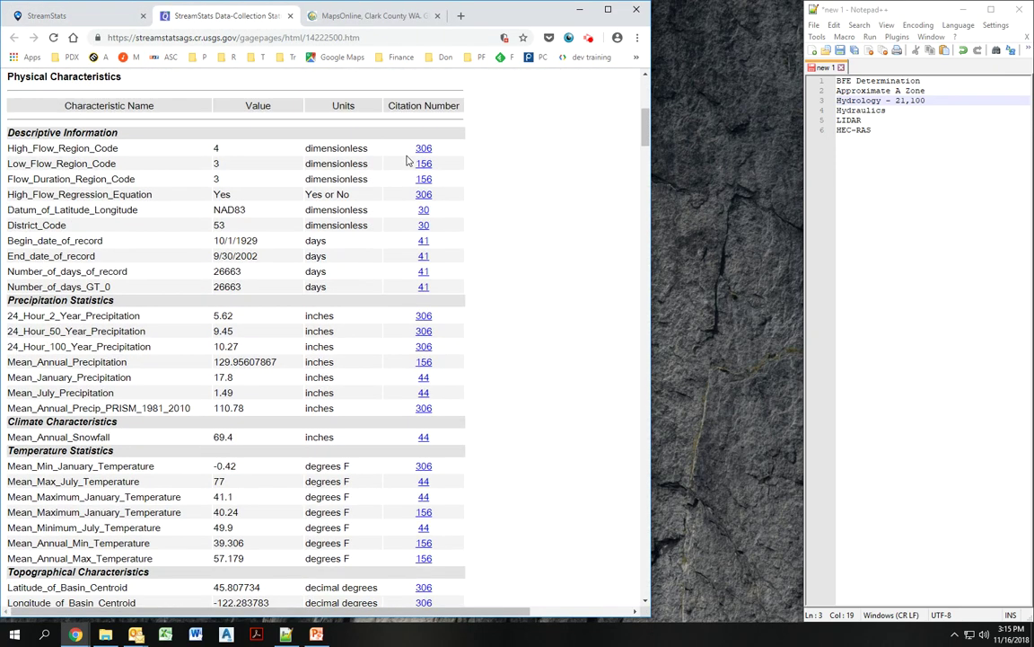
scroll(406, 162, "down", 15)
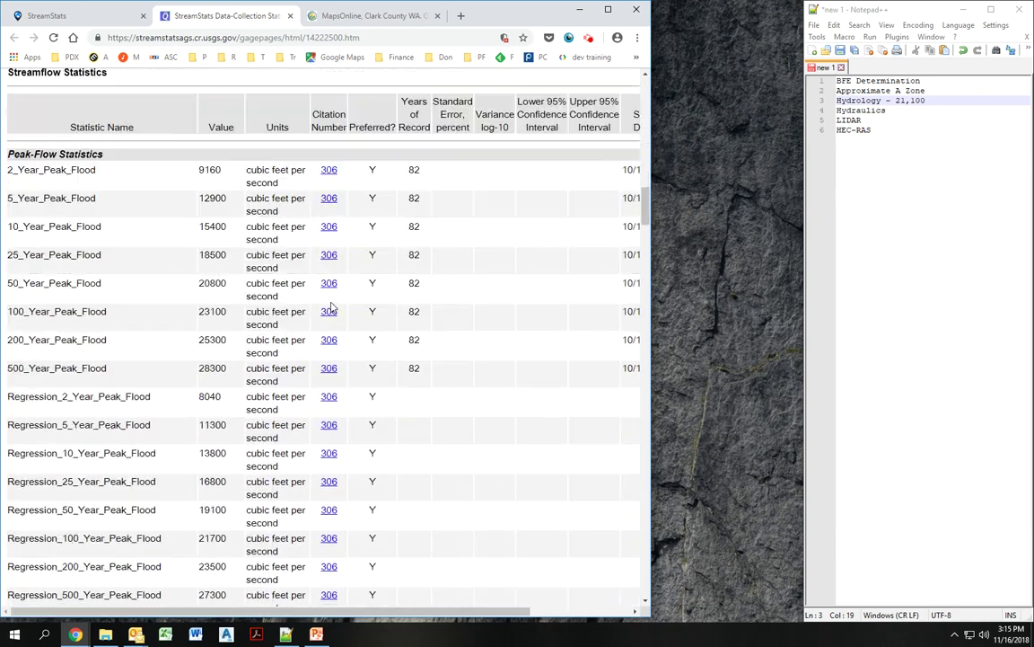
scroll(136, 283, "up", 1)
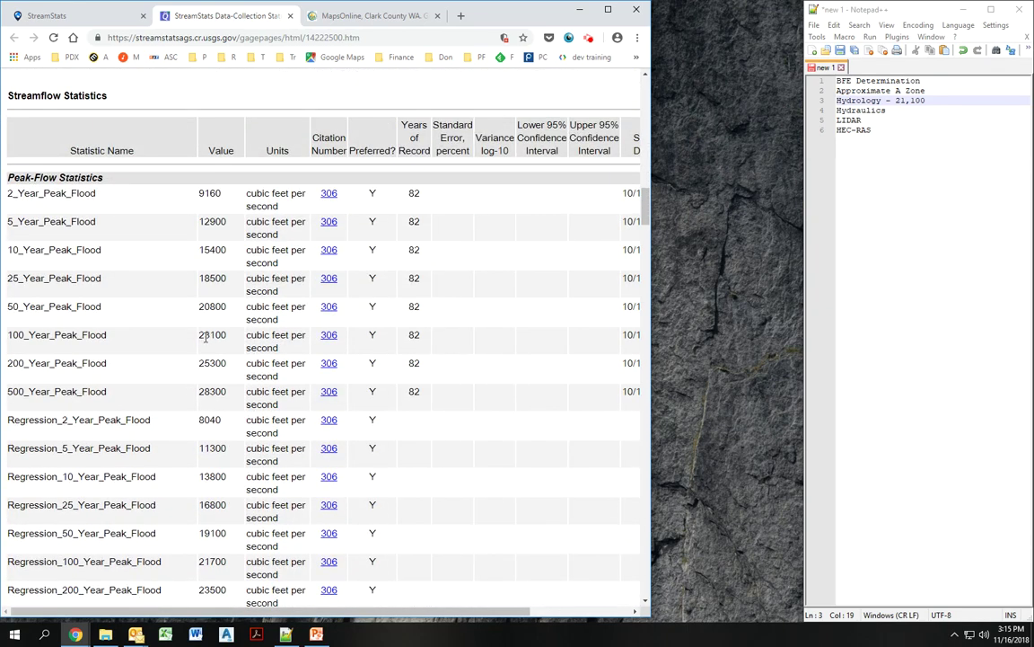
left_click_drag(226, 334, 200, 339)
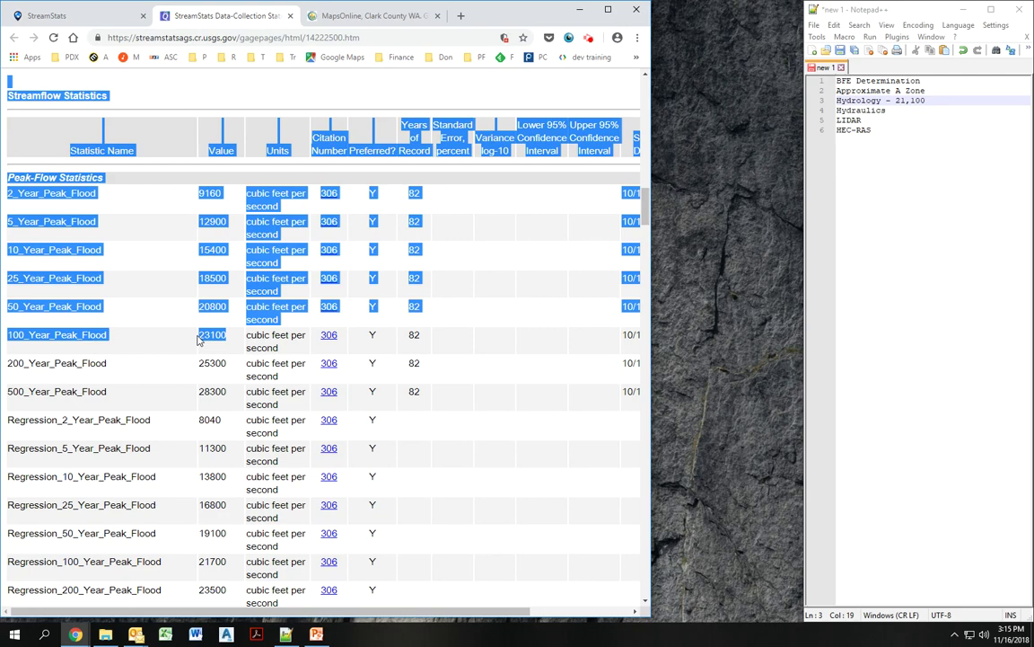
scroll(201, 336, "up", 4)
left_click(250, 415)
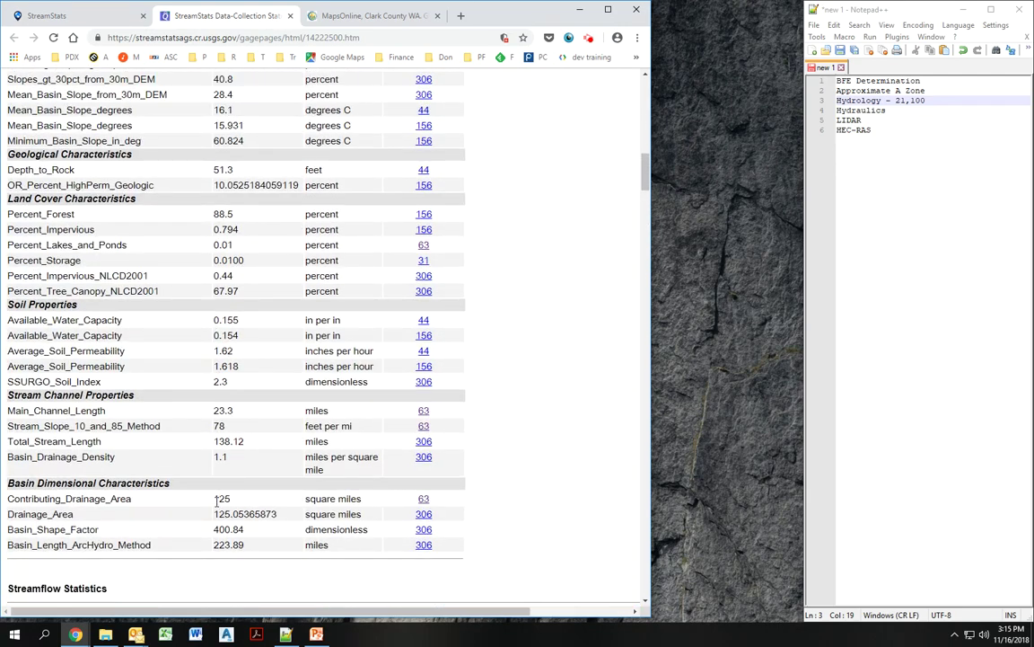
key("alt+Tab")
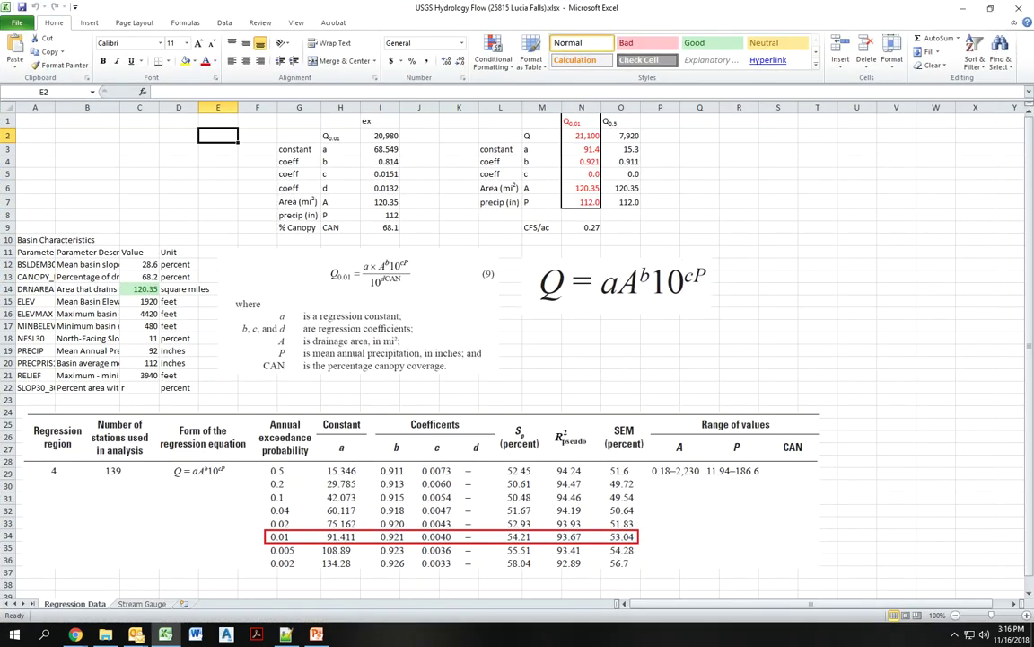
Step: Snap the BFE Determination slides to the right with the hydrology workbook on the left
left_click(105, 634)
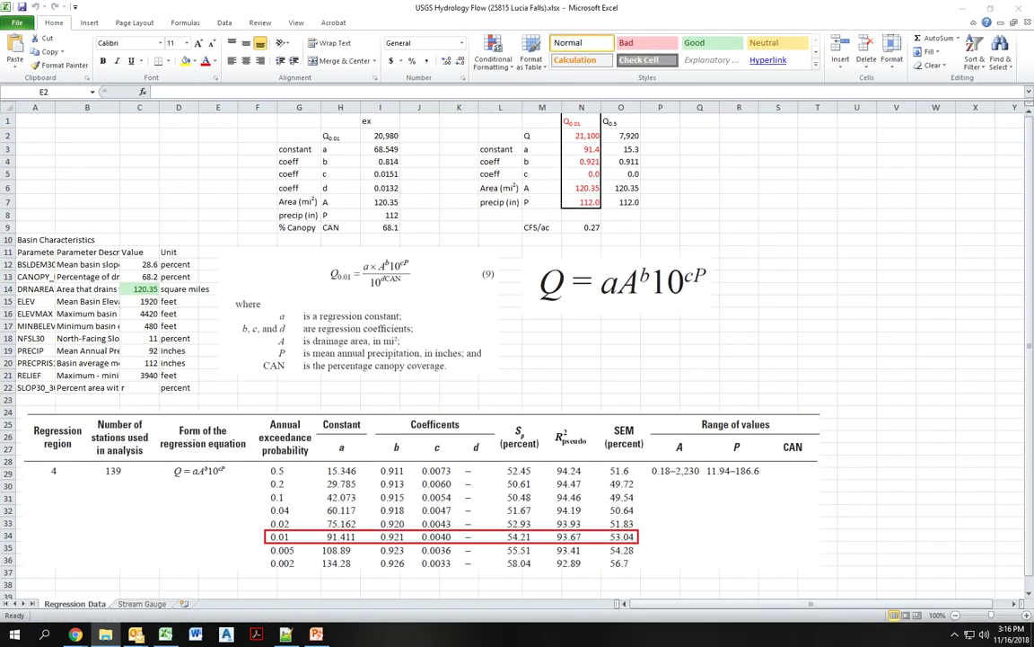
left_click(316, 634)
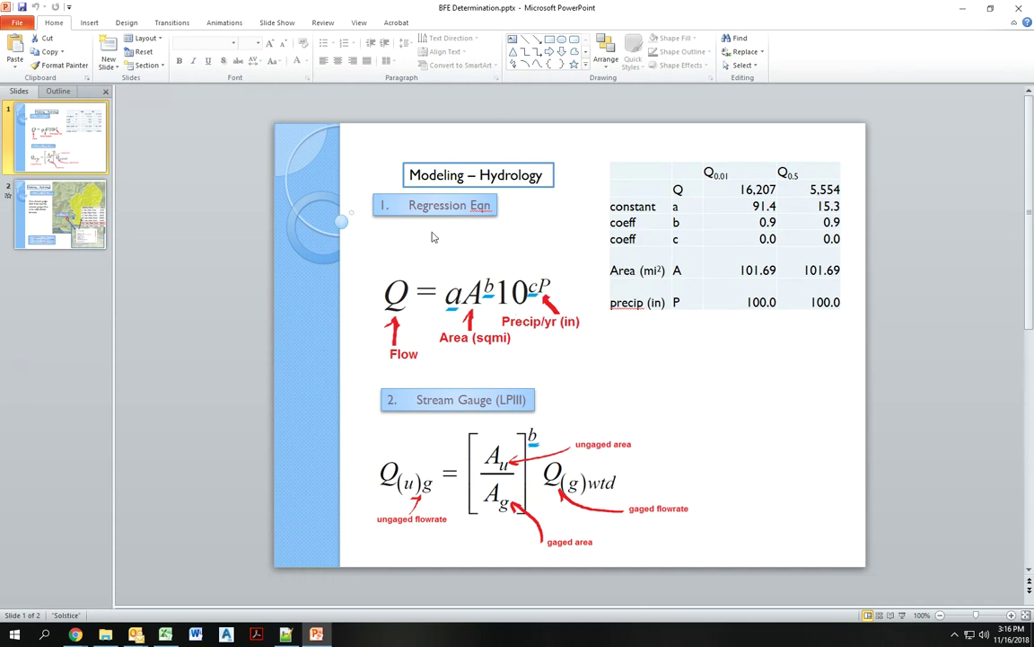
left_click(685, 206)
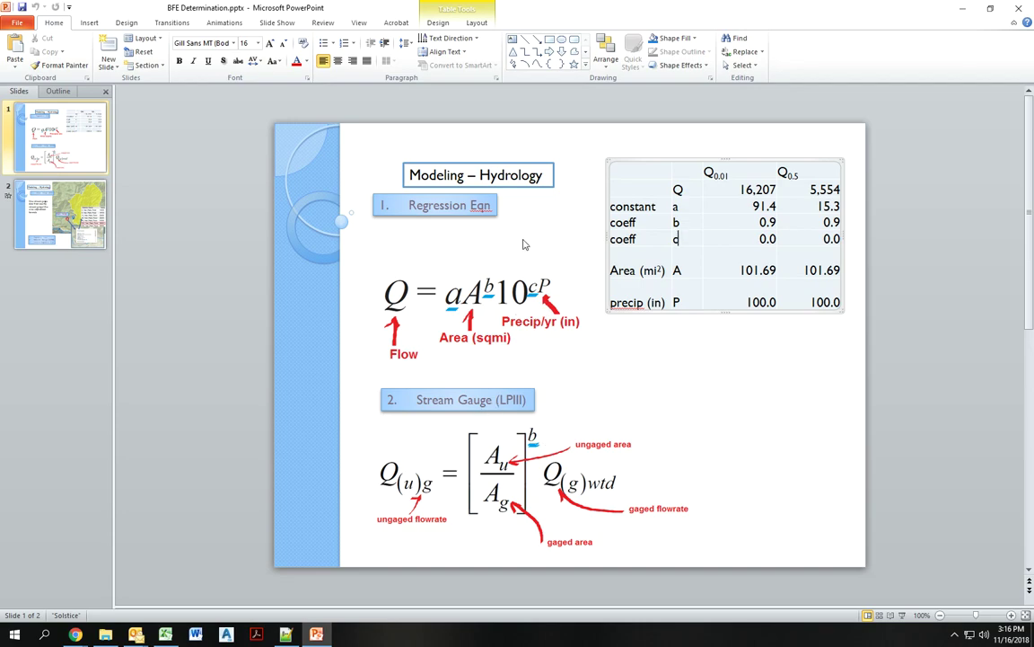
key("super+Right")
left_click(332, 127)
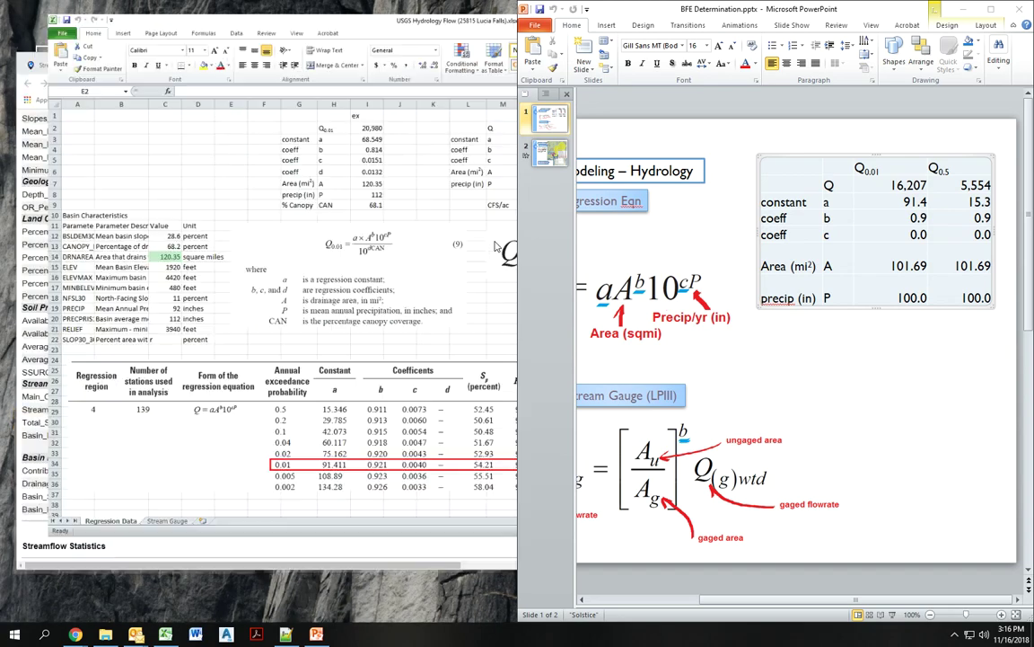
Step: Copy the Stream Gauge sheet's 100-year flow of 20,900 from cell B16
key("super+Up")
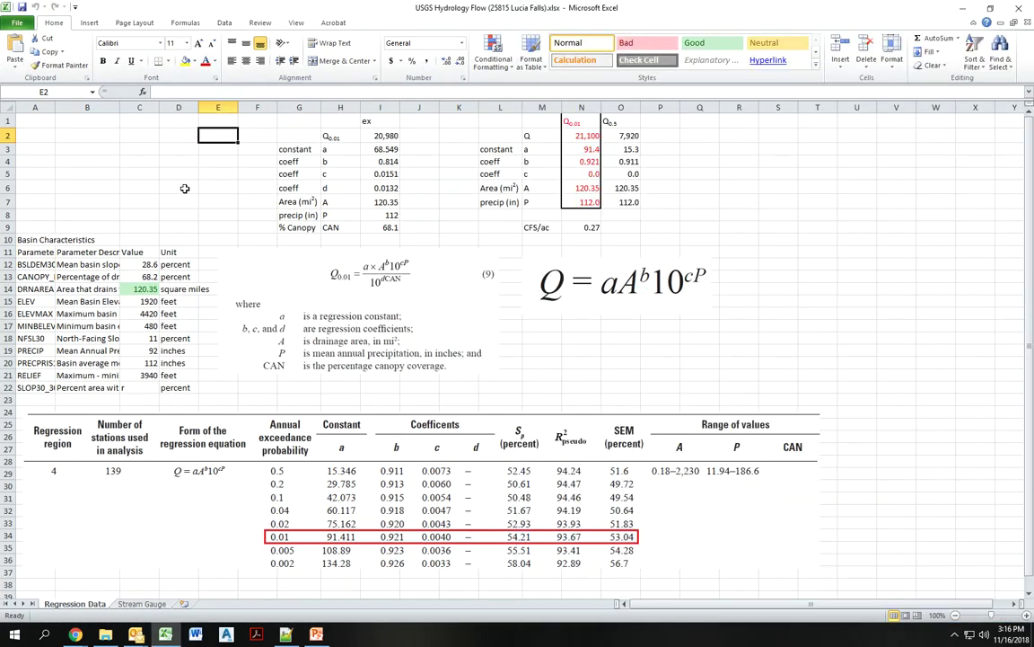
key("super+Left")
left_click(142, 602)
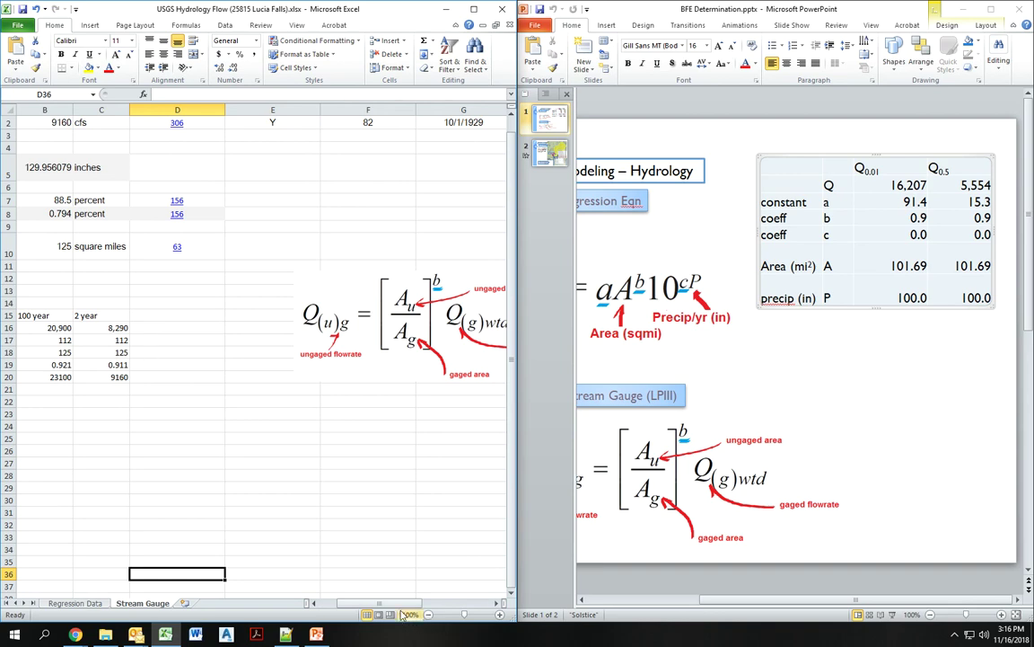
scroll(360, 530, "left", 1)
left_click(151, 328)
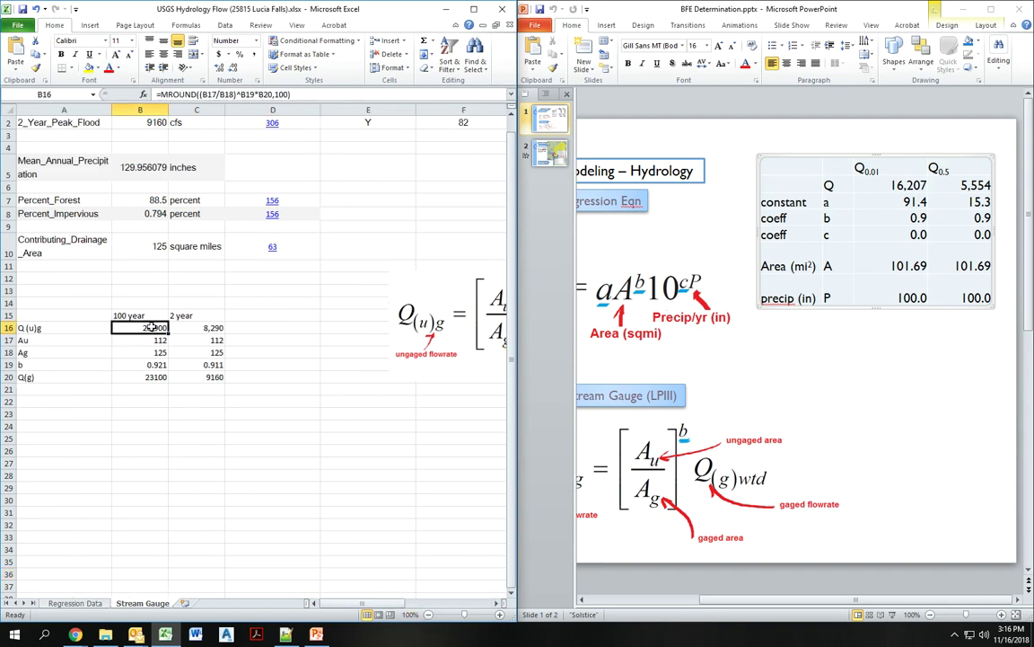
key("ctrl+c")
Step: Minimize the slides, check Hydrology - 21,100 in the notes, and bring the gage page forward
key("super+Down")
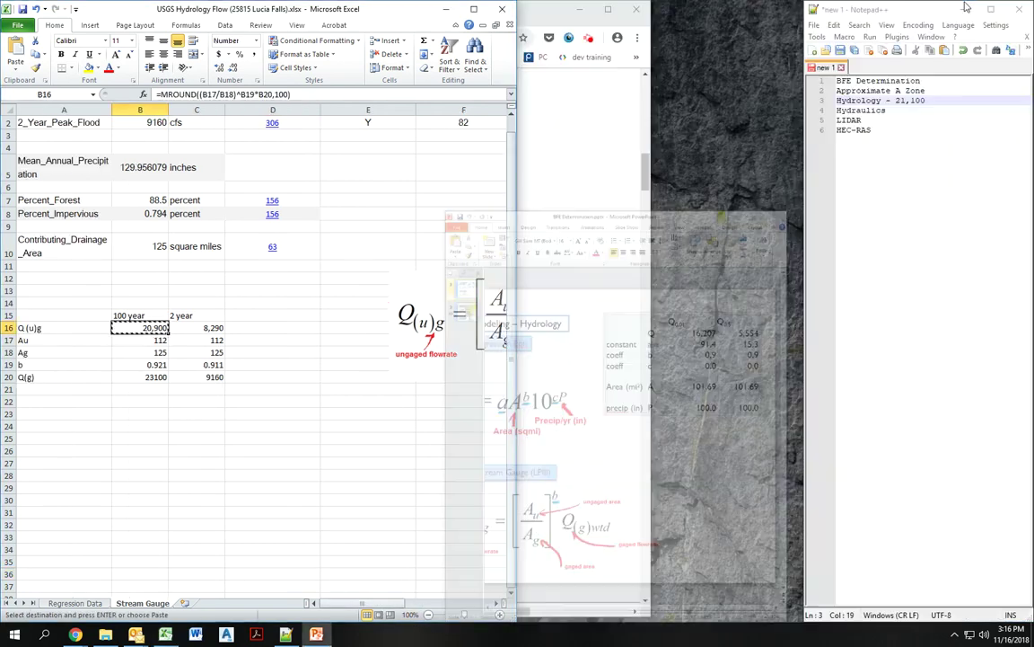
left_click_drag(895, 100, 929, 102)
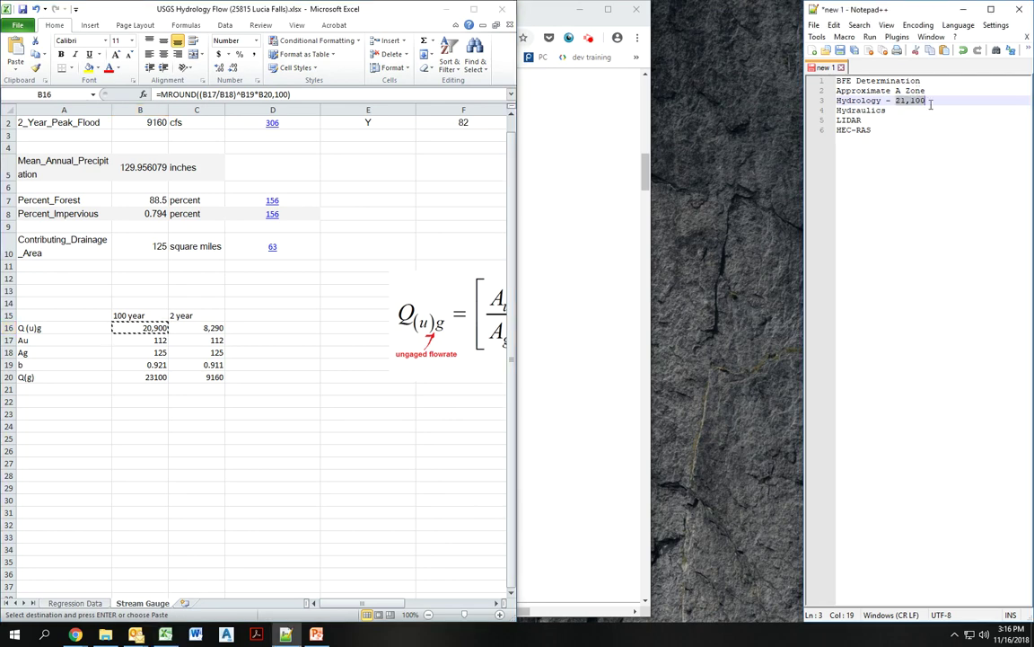
left_click(920, 186)
left_click(569, 169)
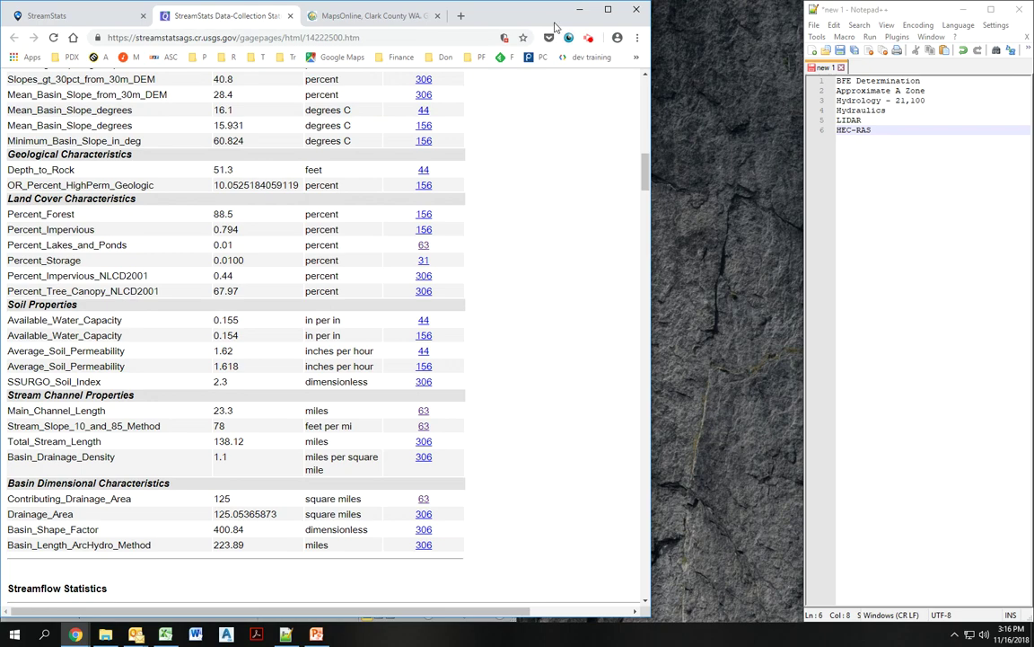
Step: Review the MapsOnline and StreamStats tabs, minimize the browser, and place the caret after Hydraulics
left_click_drag(555, 14, 683, 2)
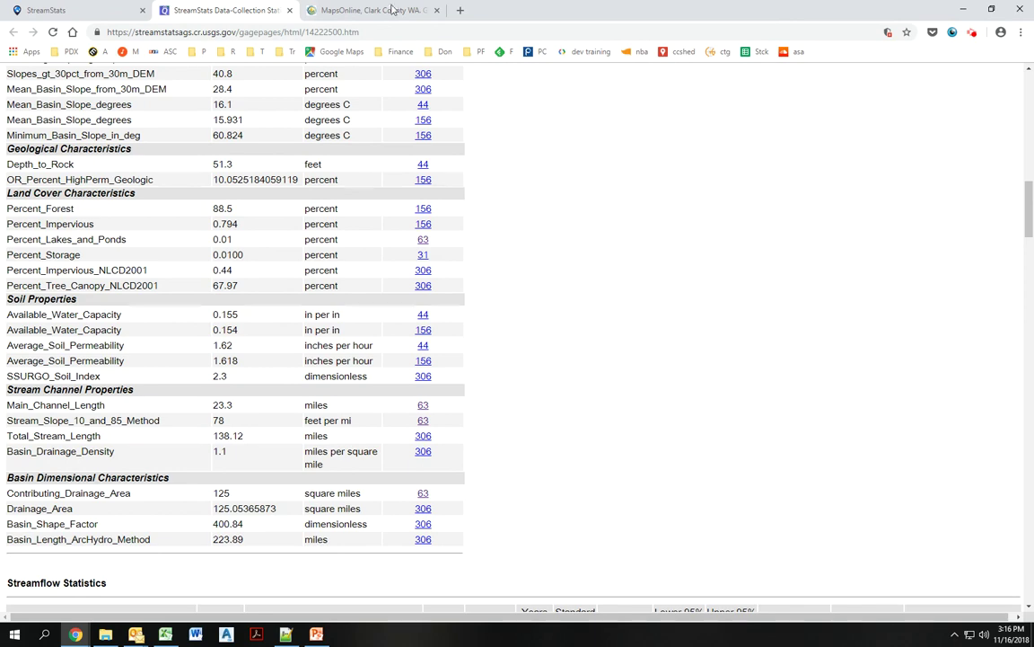
left_click(358, 10)
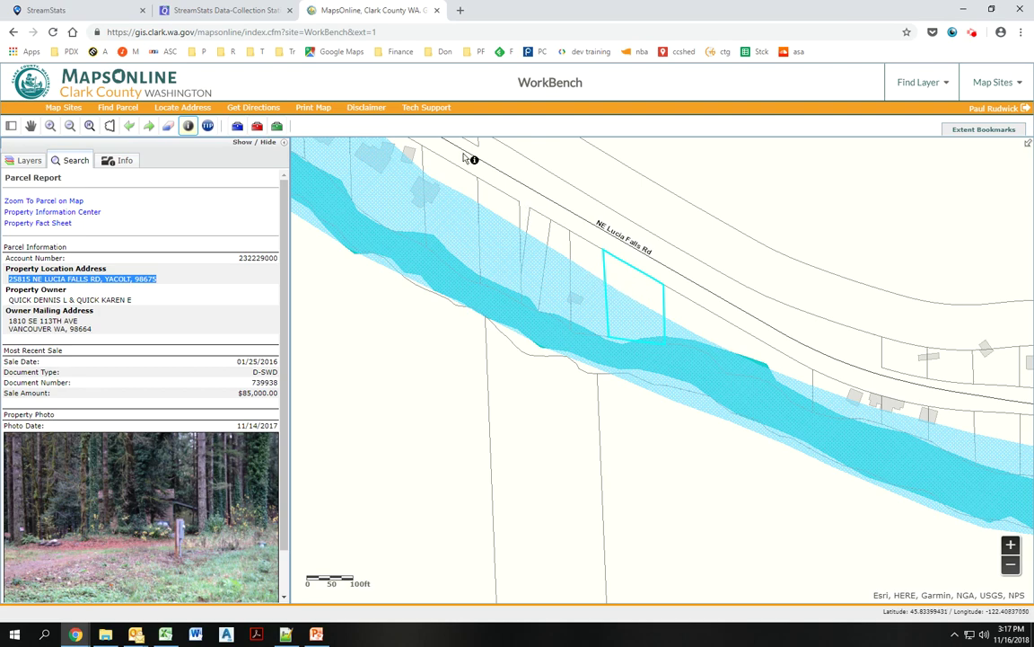
left_click(259, 7)
left_click(99, 7)
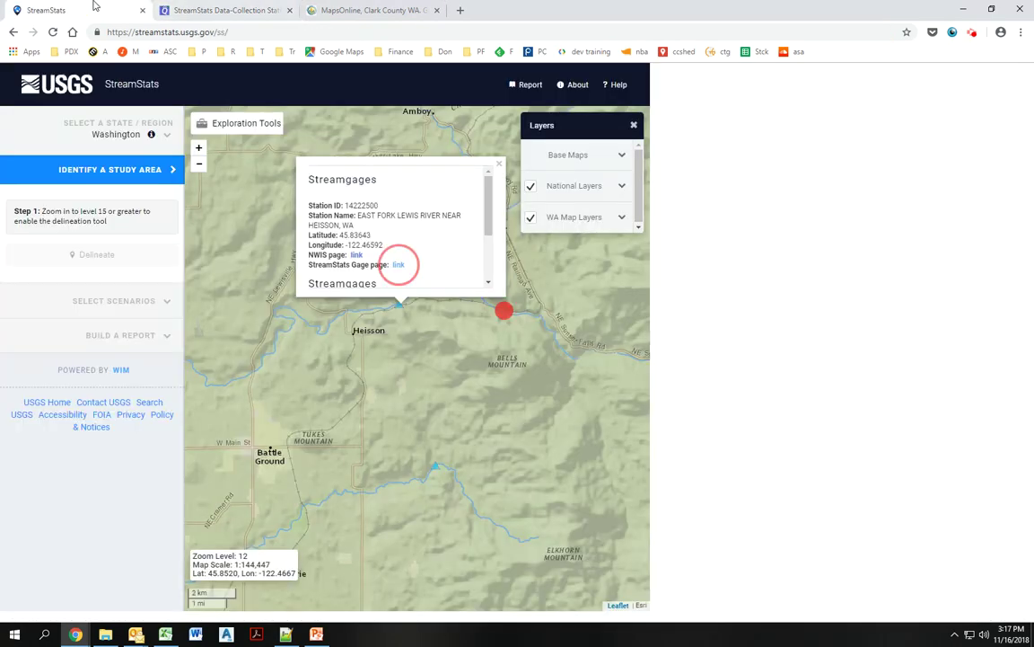
left_click(963, 8)
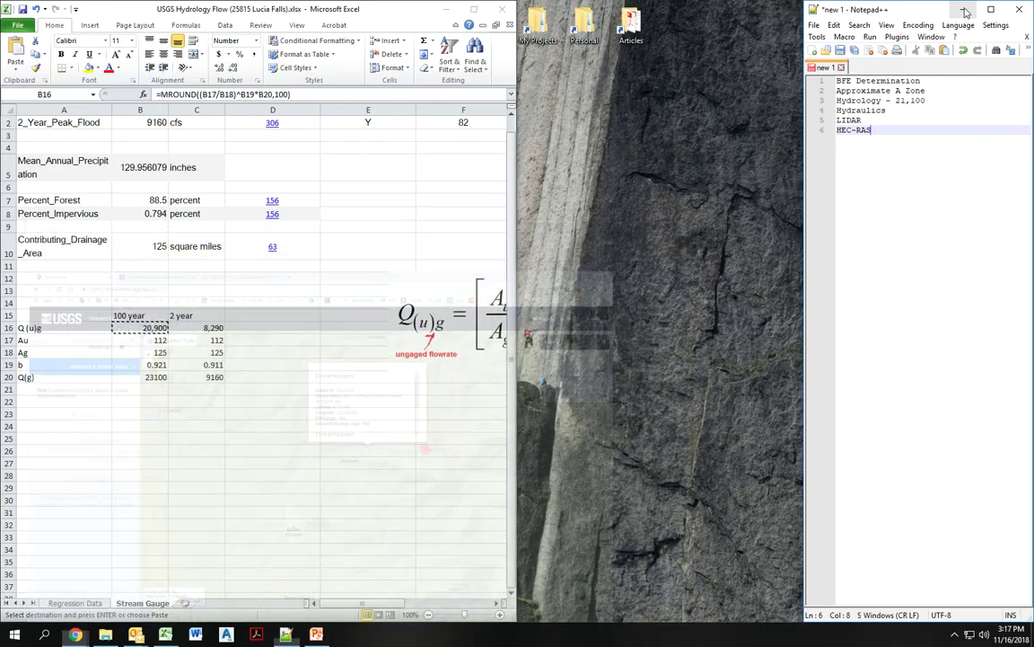
left_click(893, 111)
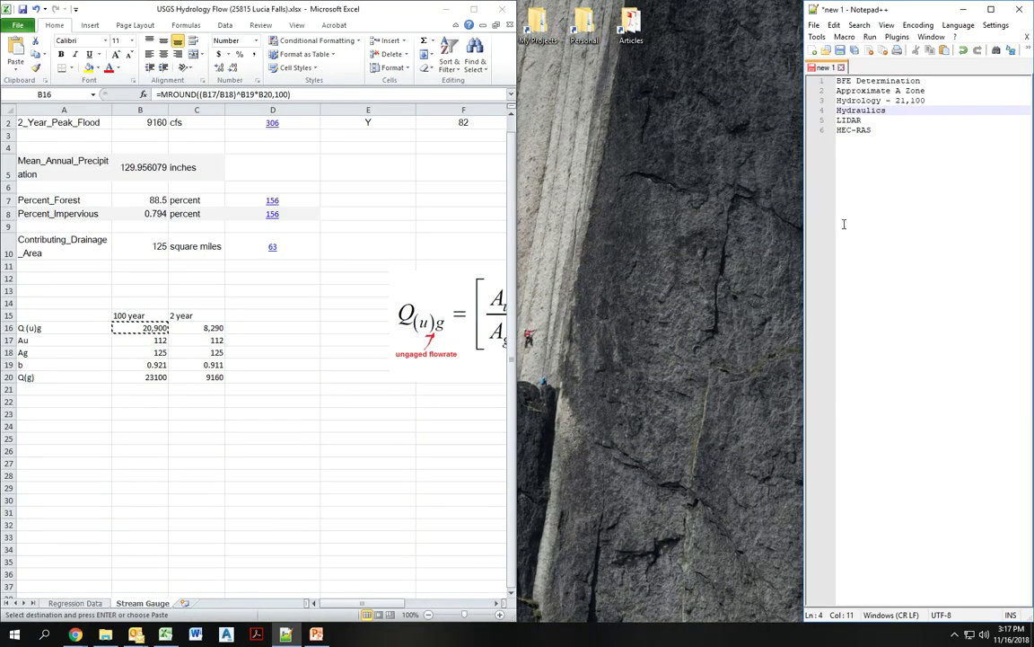
Step: Widen the Excel workbook to show the full stream-gauge equation beside the Notepad++ notes
left_click_drag(893, 110, 838, 113)
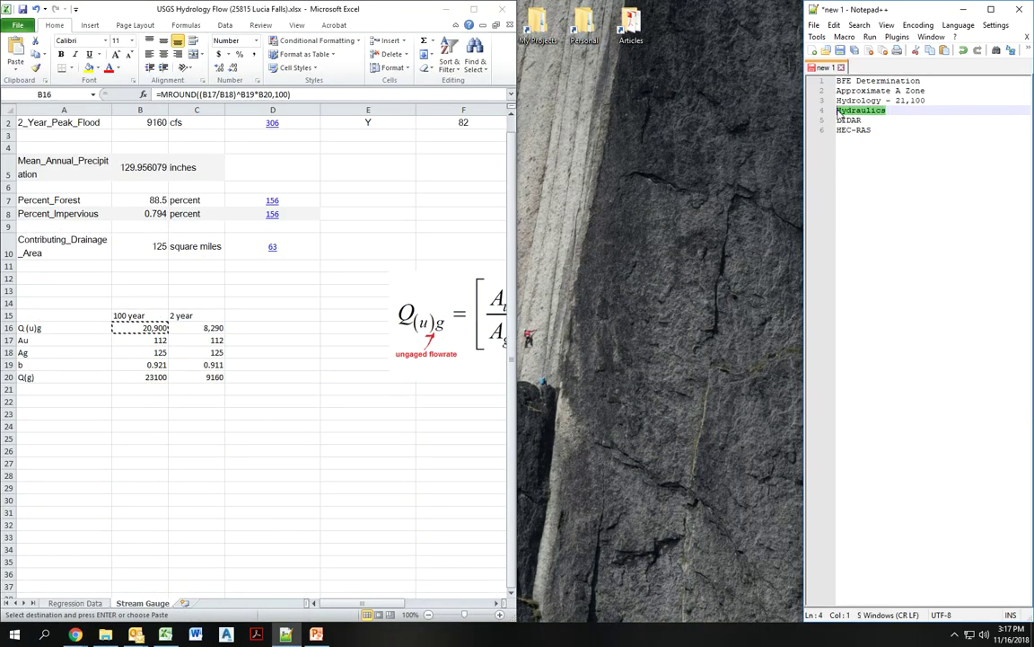
left_click(841, 110)
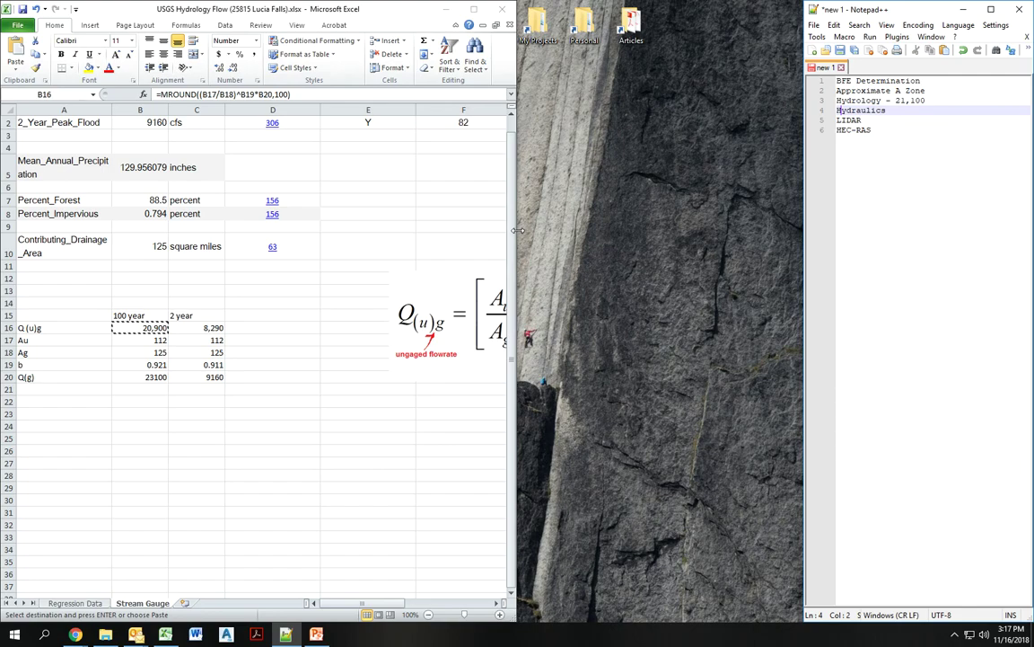
left_click_drag(518, 229, 684, 230)
left_click(464, 213)
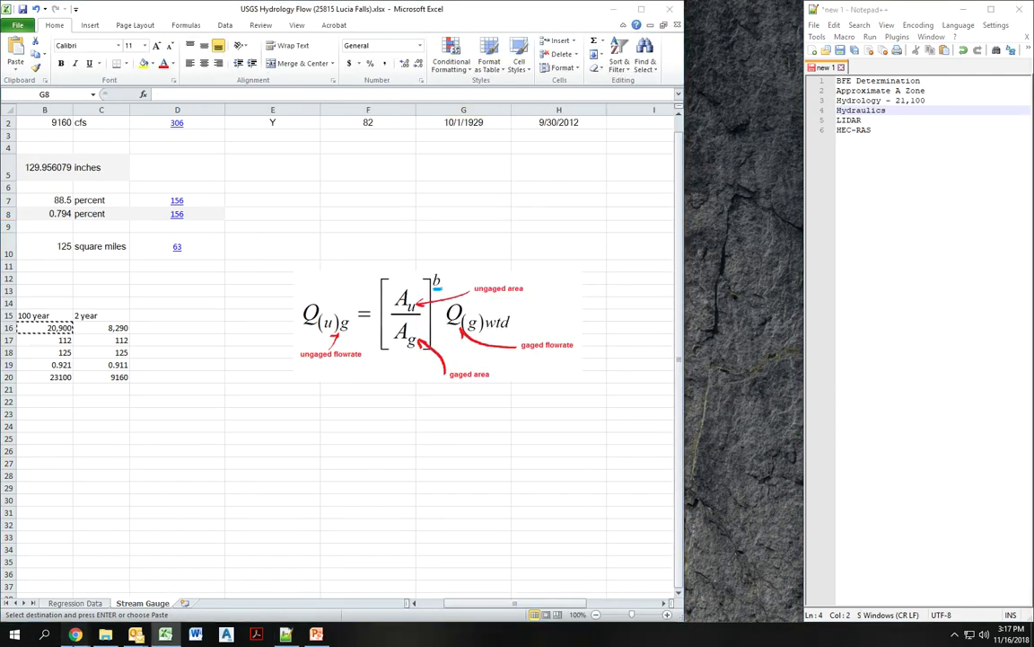
Step: Open the Washington Lidar Portal and center the map on the Lucia Falls area near Yacolt Mountain
mouse_move(75, 634)
left_click(125, 510)
left_click(165, 190)
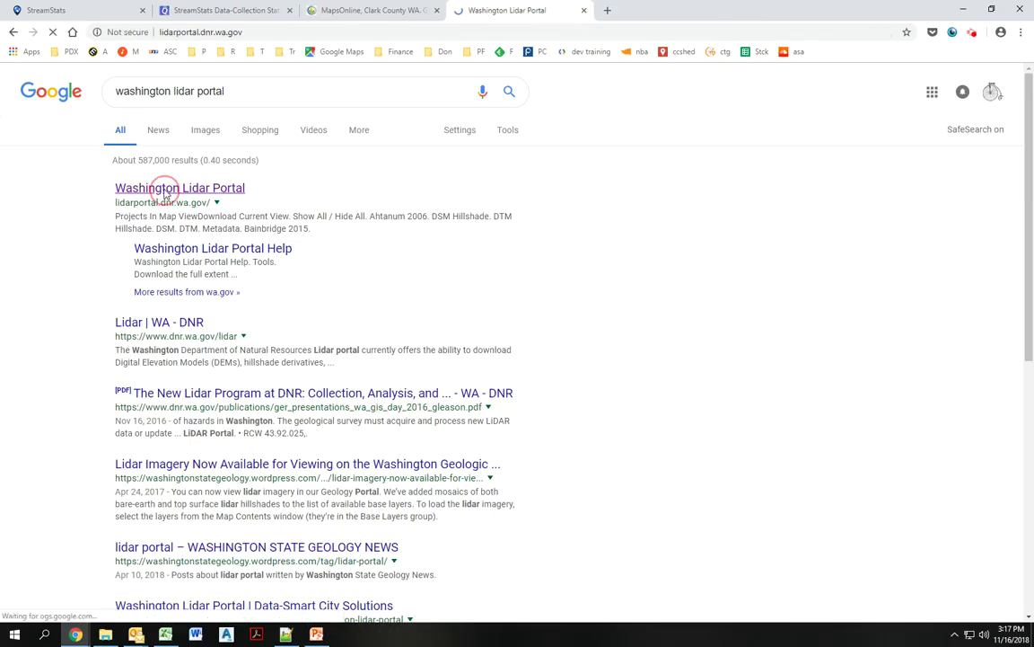
scroll(500, 485, "up", 5)
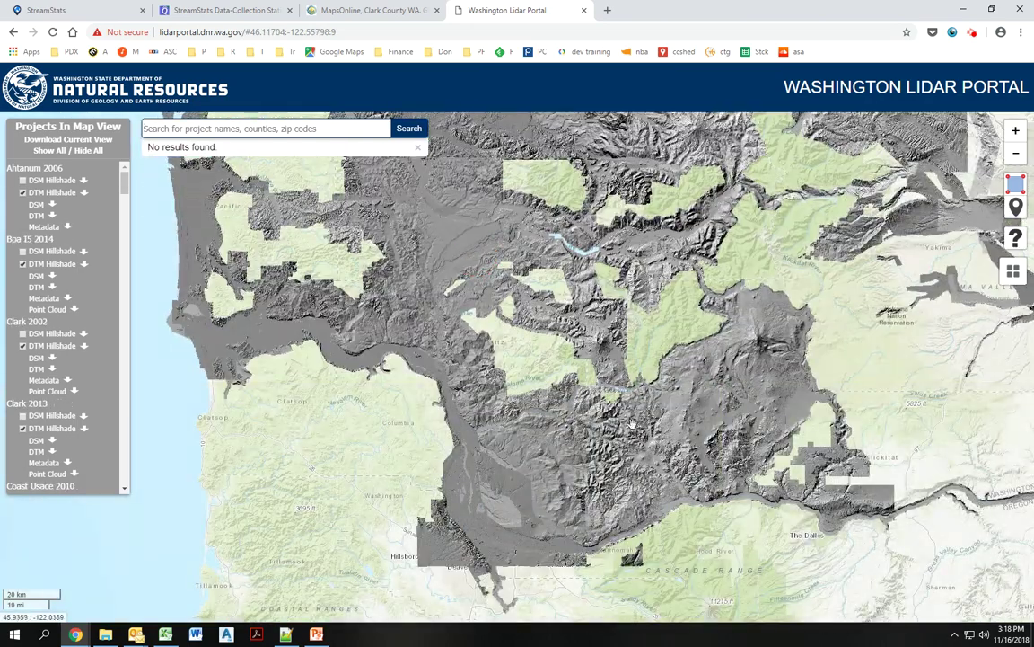
scroll(481, 337, "up", 2)
left_click_drag(480, 337, 554, 288)
double_click(508, 369)
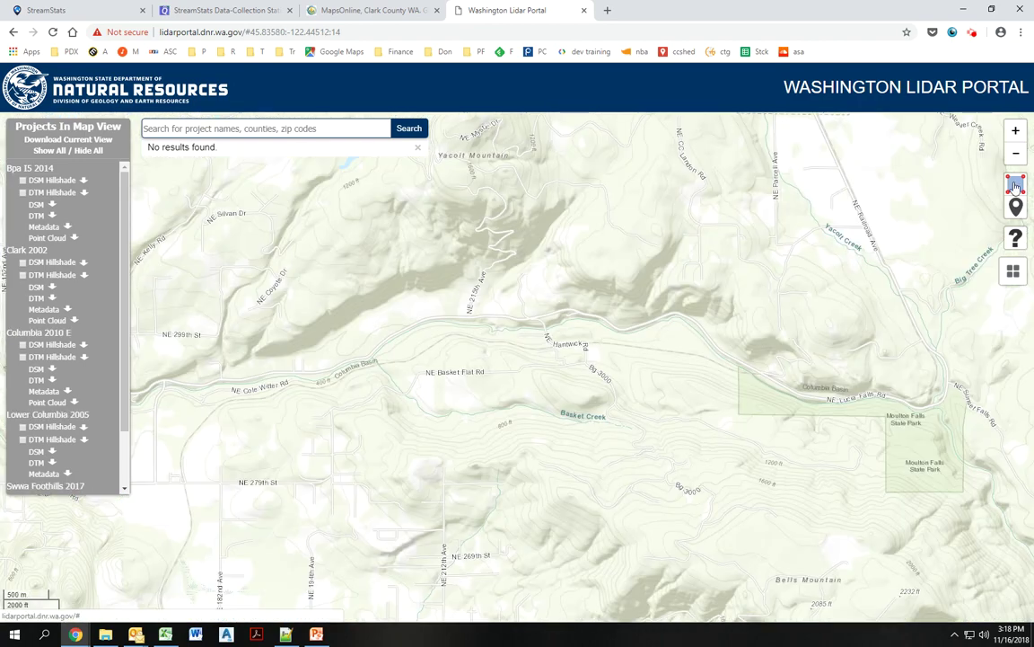
left_click_drag(611, 323, 529, 307)
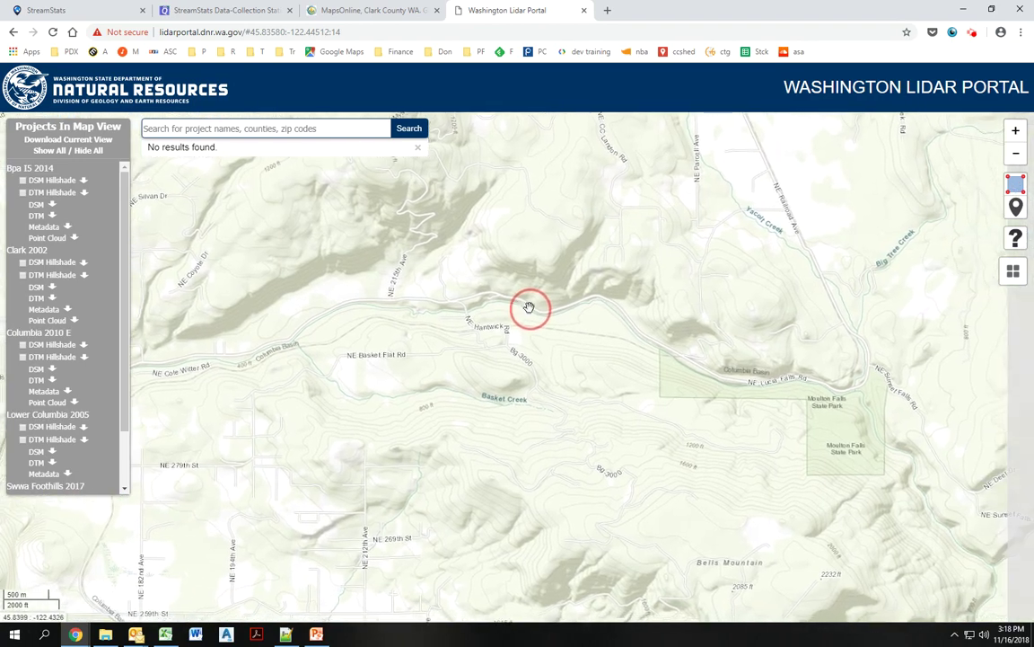
Step: Draw a rectangular download area along NE Lucia Falls Rd to list the available lidar datasets
left_click(1015, 184)
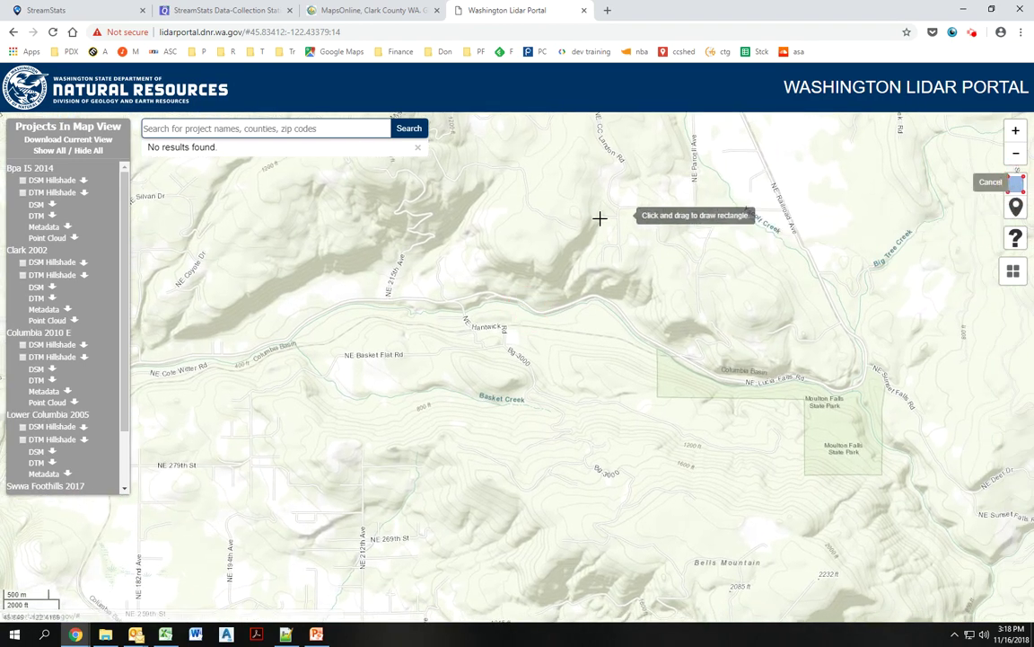
mouse_move(283, 226)
left_mouse_down()
mouse_move(716, 432)
mouse_move(817, 434)
left_mouse_up()
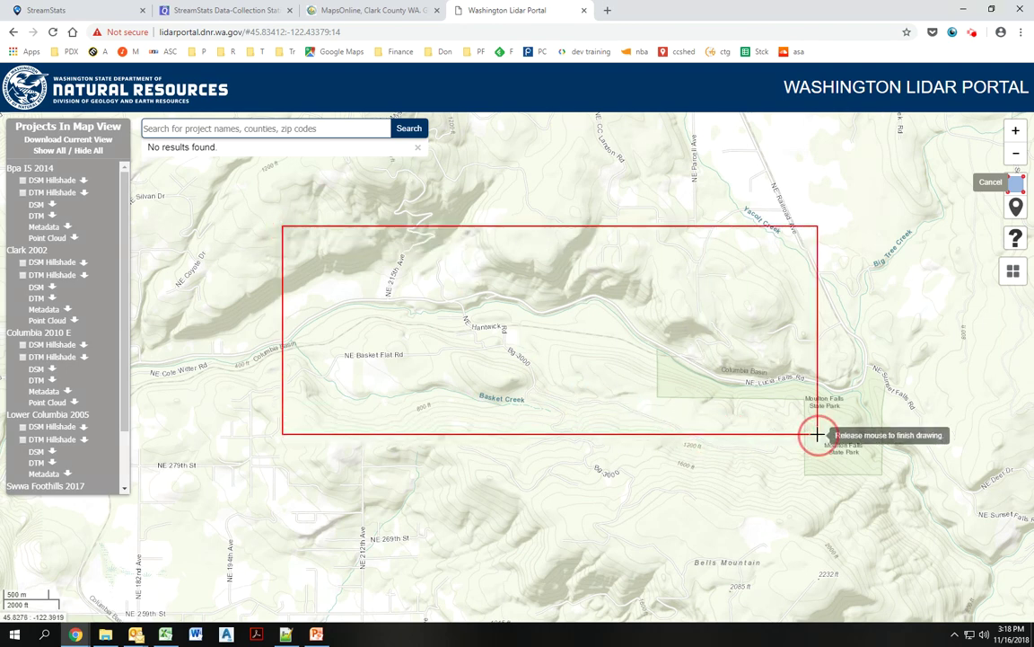
left_click_drag(817, 433, 820, 434)
scroll(68, 273, "down", 2)
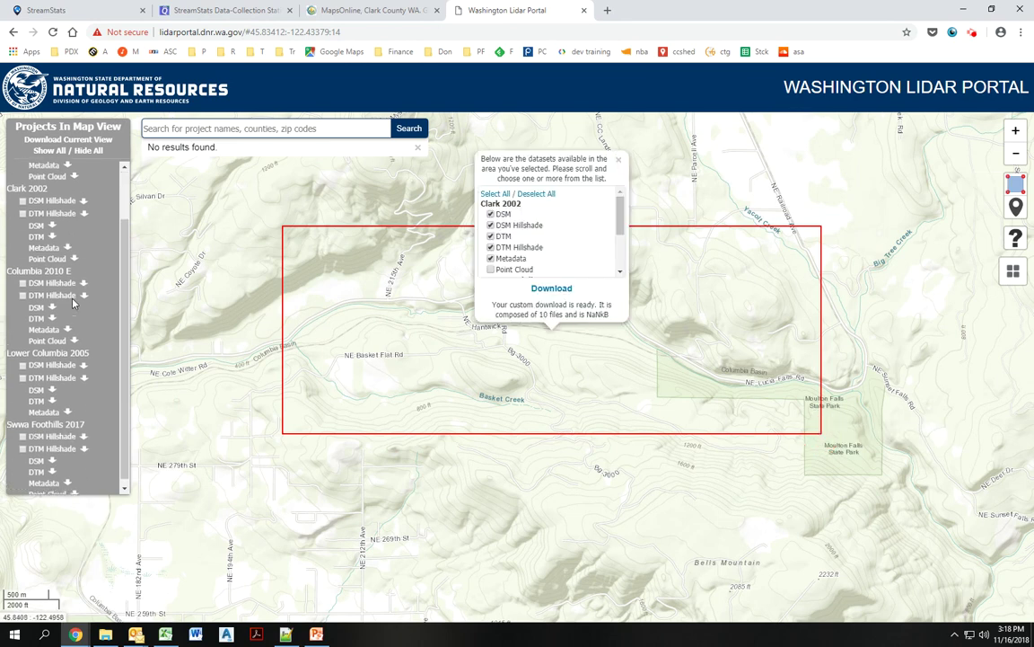
scroll(73, 302, "up", 2)
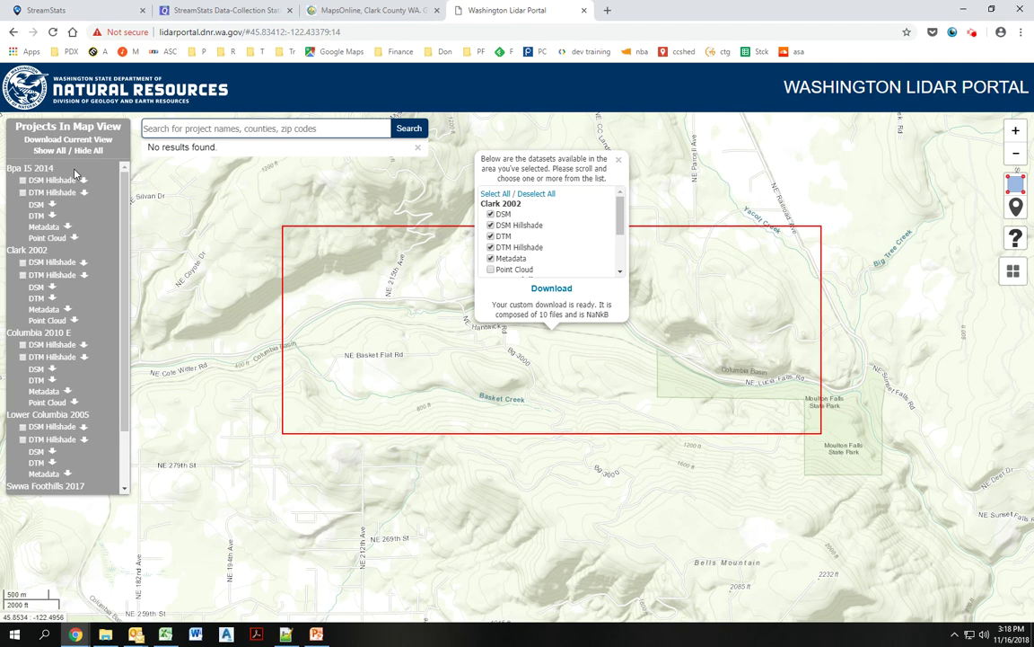
Step: Deselect all datasets, select only the Swwa Foothills 2017 DTM (597.25MB), and close the popup
left_click(547, 194)
left_click_drag(625, 259, 625, 301)
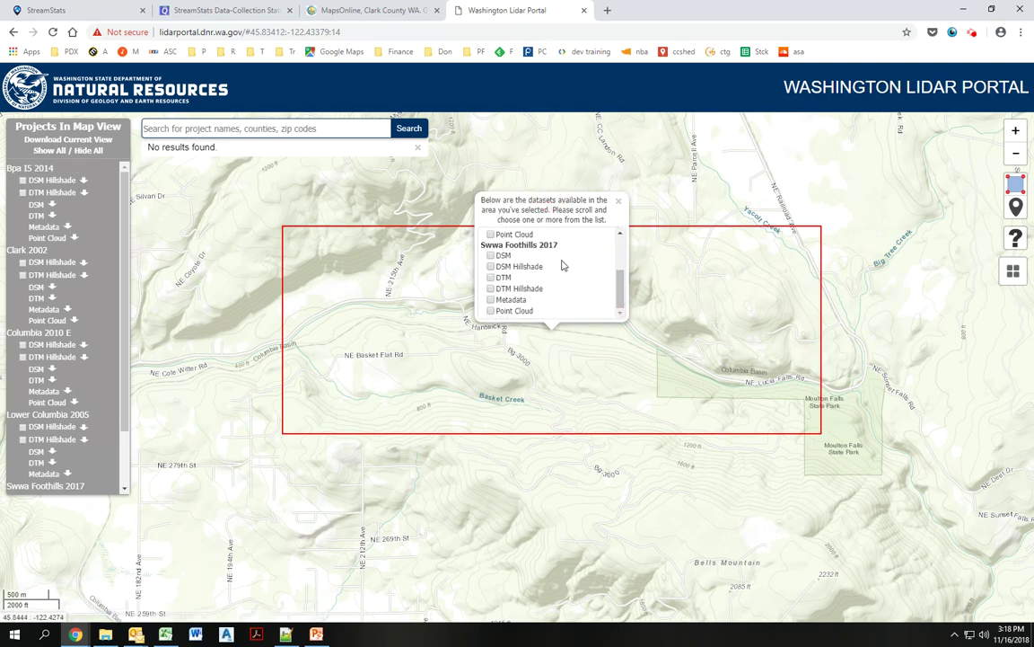
left_click(491, 278)
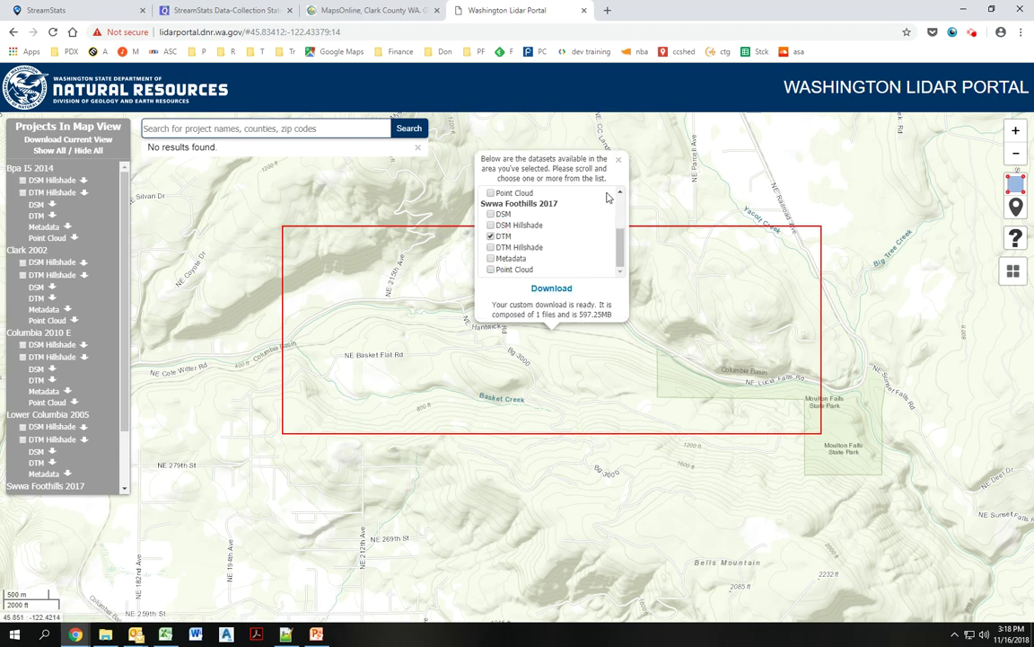
left_click(618, 159)
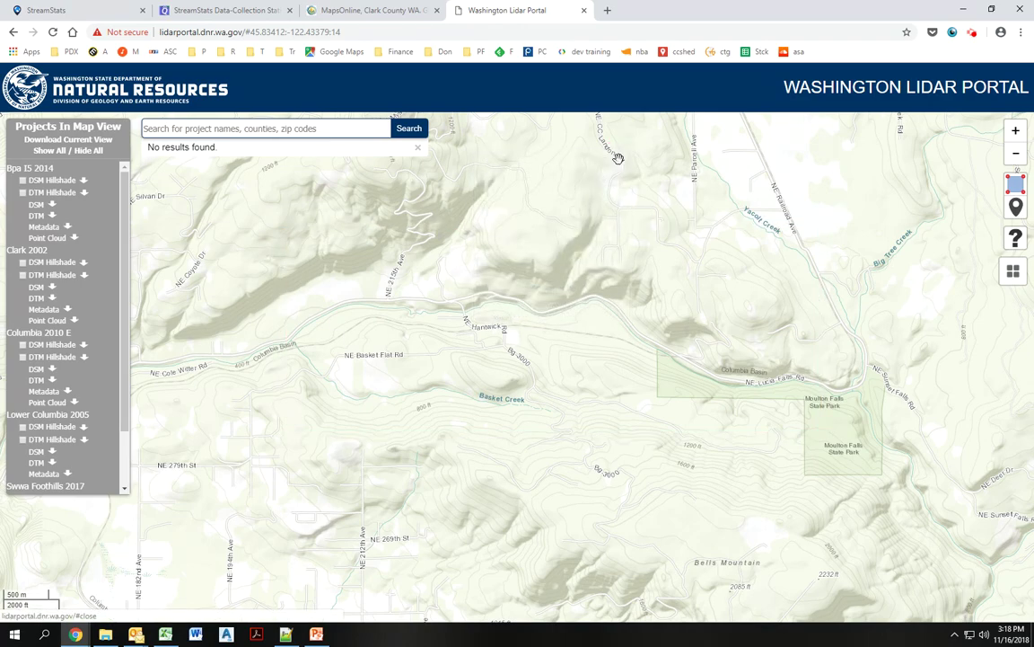
left_click(965, 11)
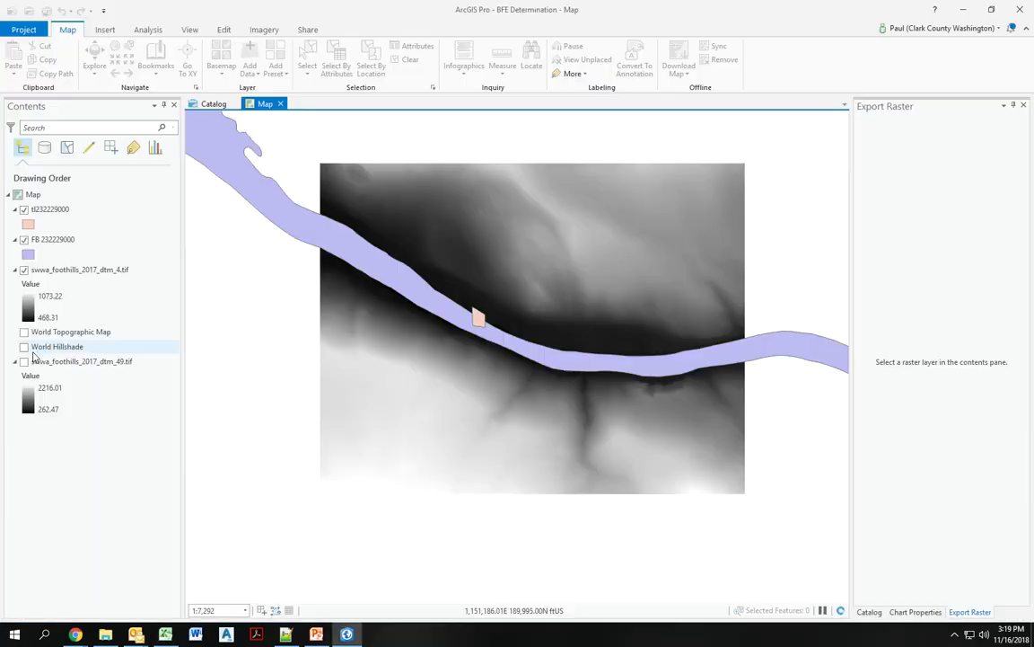
Step: Dock ArcGIS Pro left and add swwa_foothills_2017_dtm_49.tif from the BFE Determination folder to the map
left_click(15, 271)
key("super+Left")
left_click(505, 105)
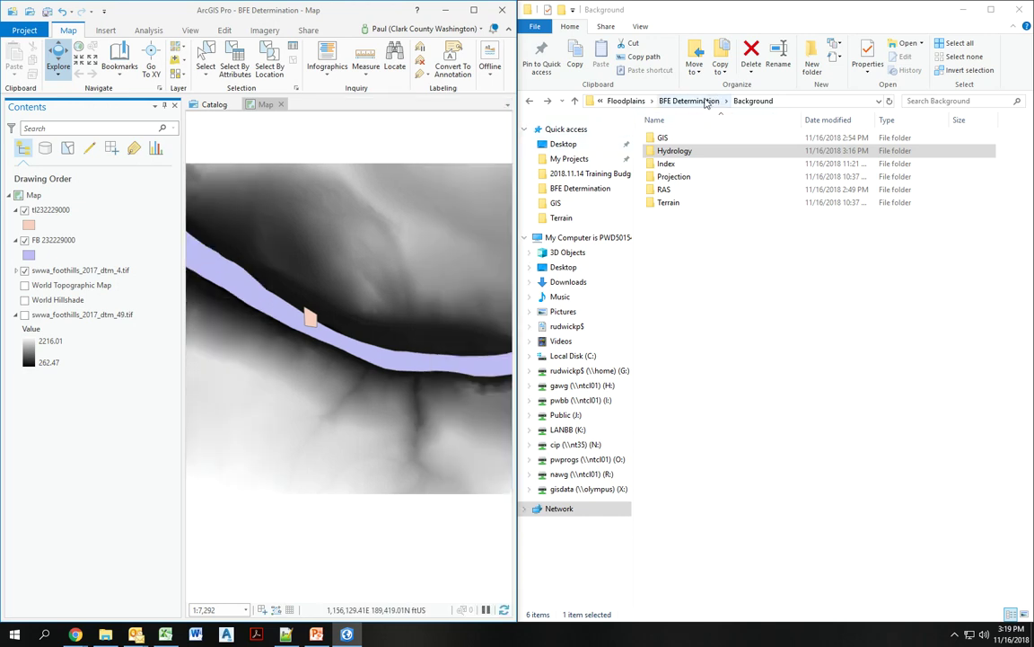
left_click(710, 101)
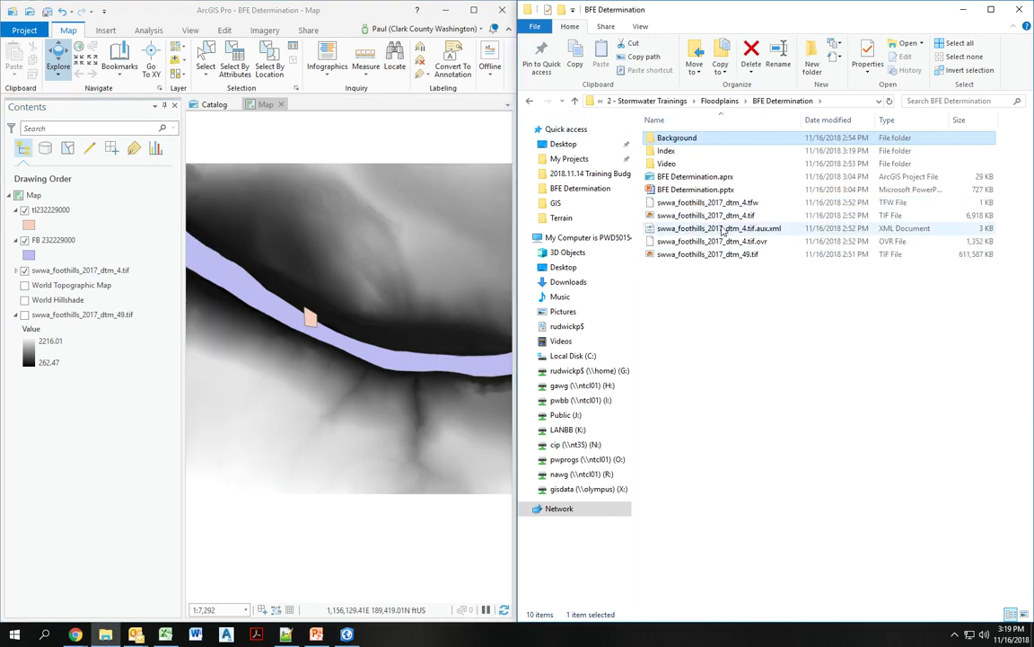
left_click(706, 258)
left_click_drag(707, 257, 99, 427)
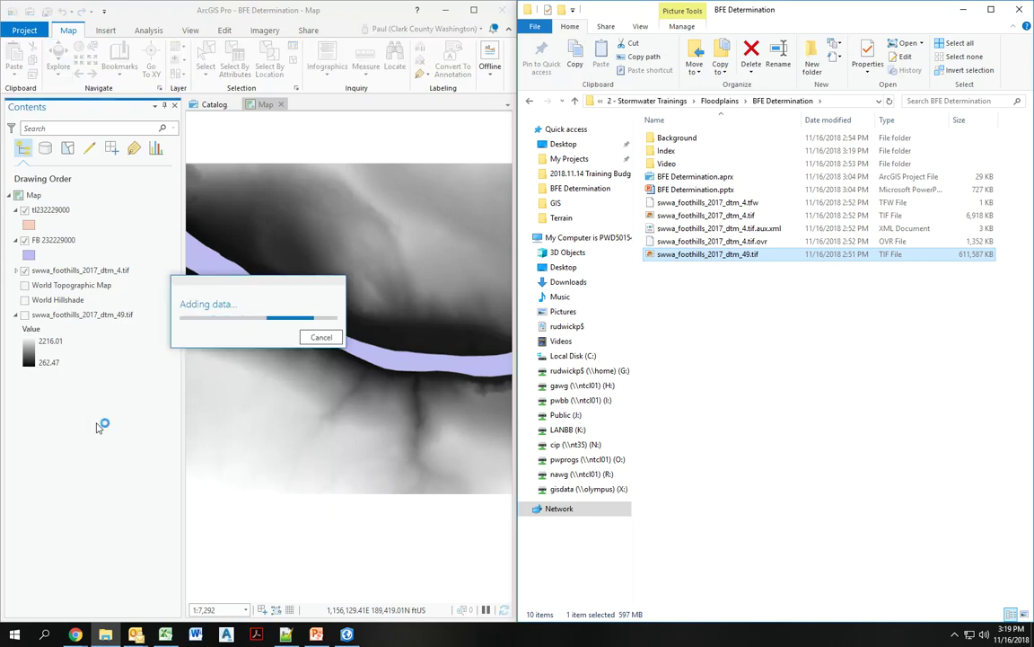
scroll(238, 262, "down", 3)
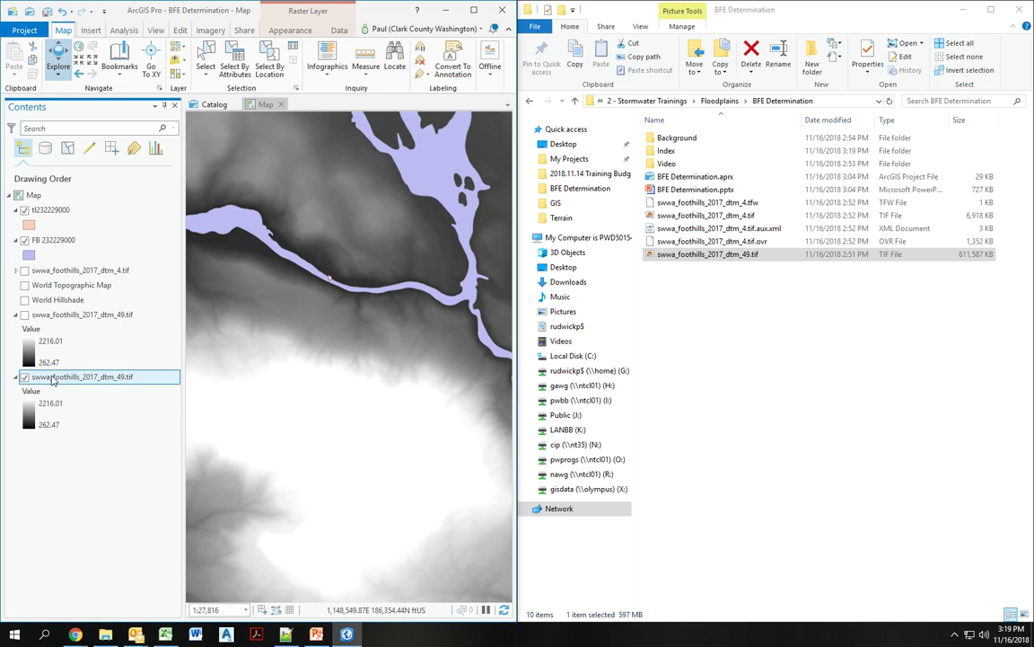
scroll(359, 258, "up", 3)
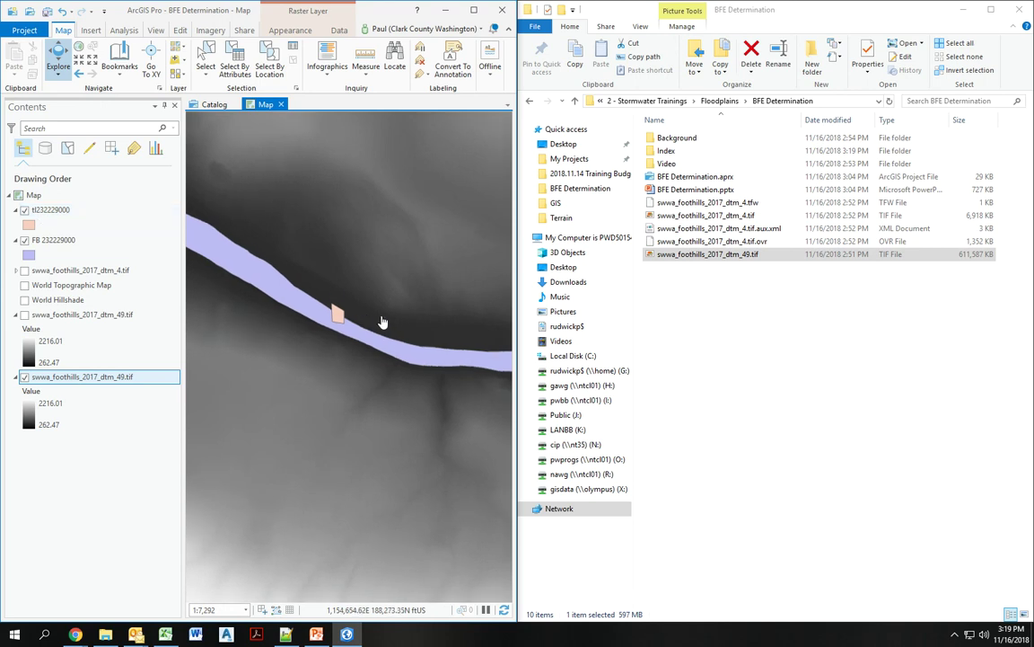
scroll(383, 323, "down", 3)
left_click(475, 13)
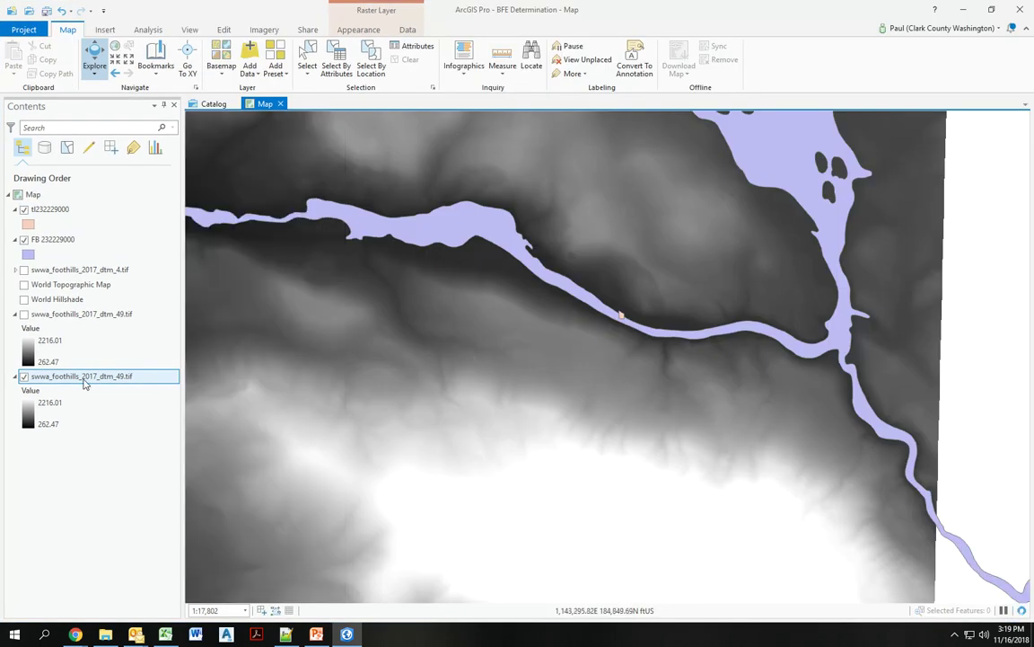
Step: Open Export Raster for the dtm_49 layer and set Clipping Geometry to As Specified Below
right_click(83, 381)
mouse_move(133, 299)
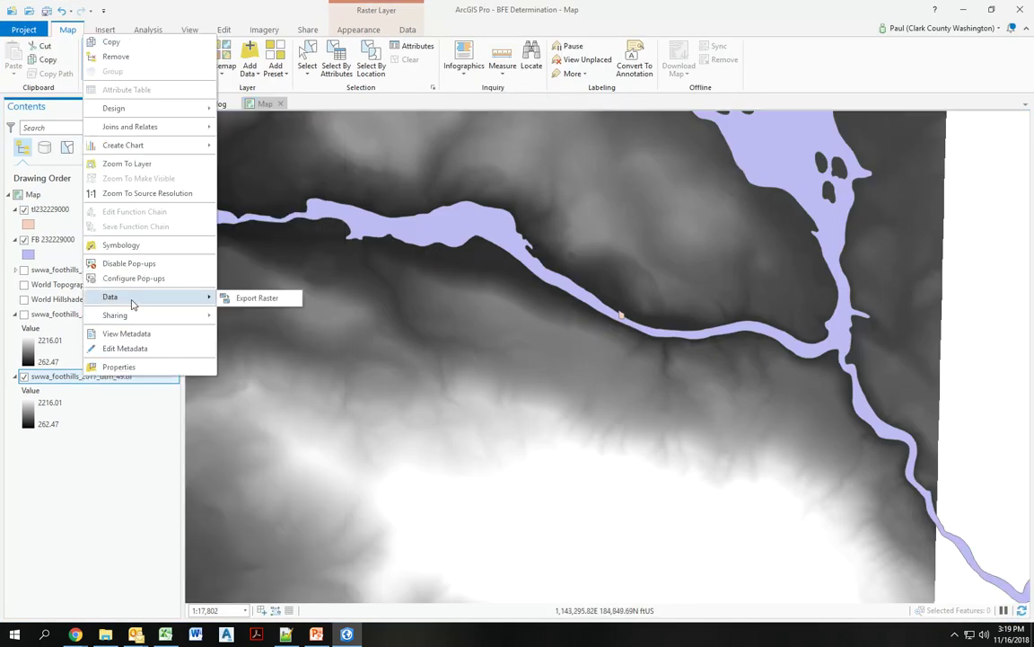
left_click(247, 300)
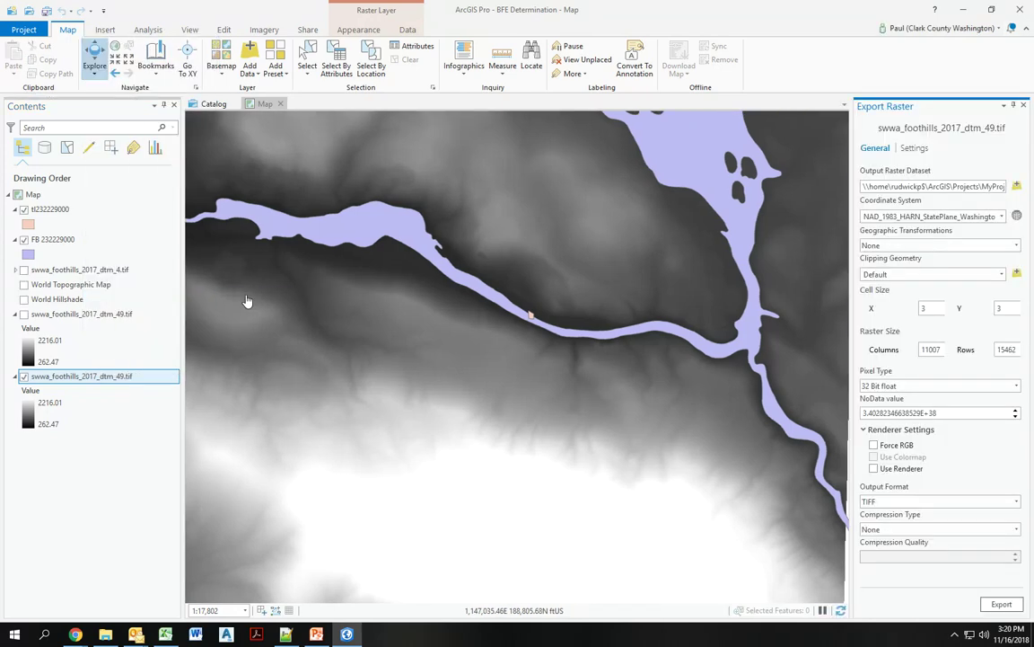
scroll(533, 302, "up", 3)
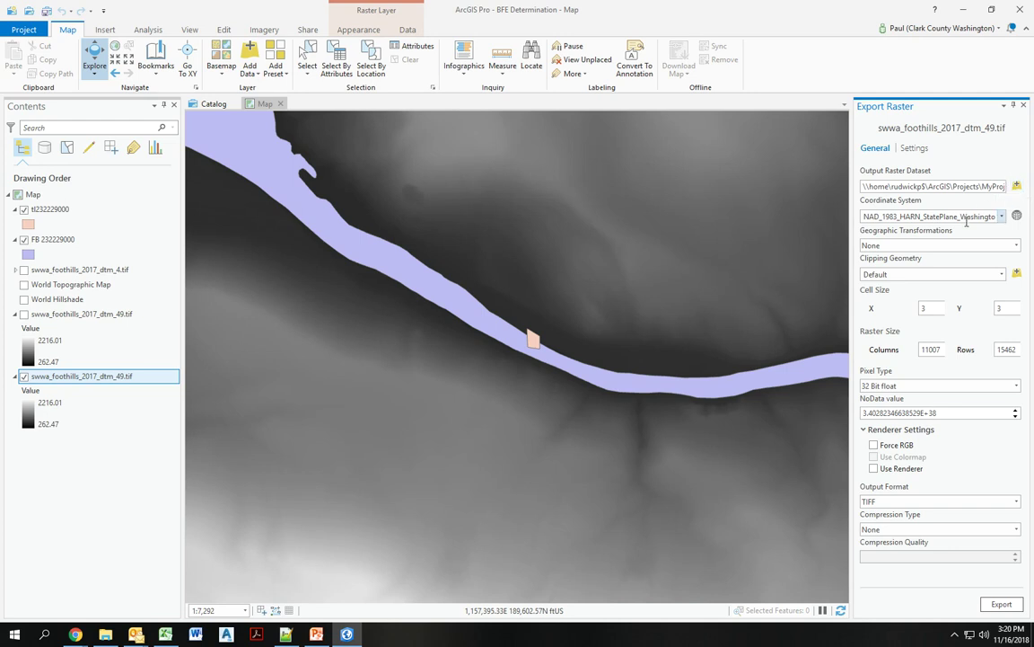
left_click(940, 271)
left_click(1002, 274)
left_click(1004, 273)
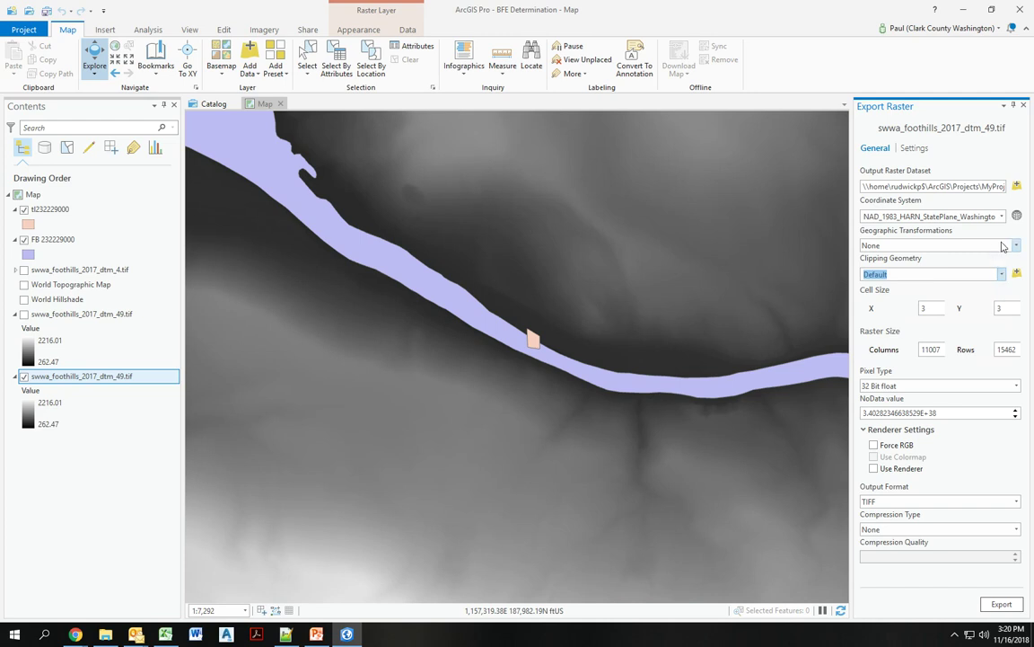
left_click(999, 274)
left_click(907, 307)
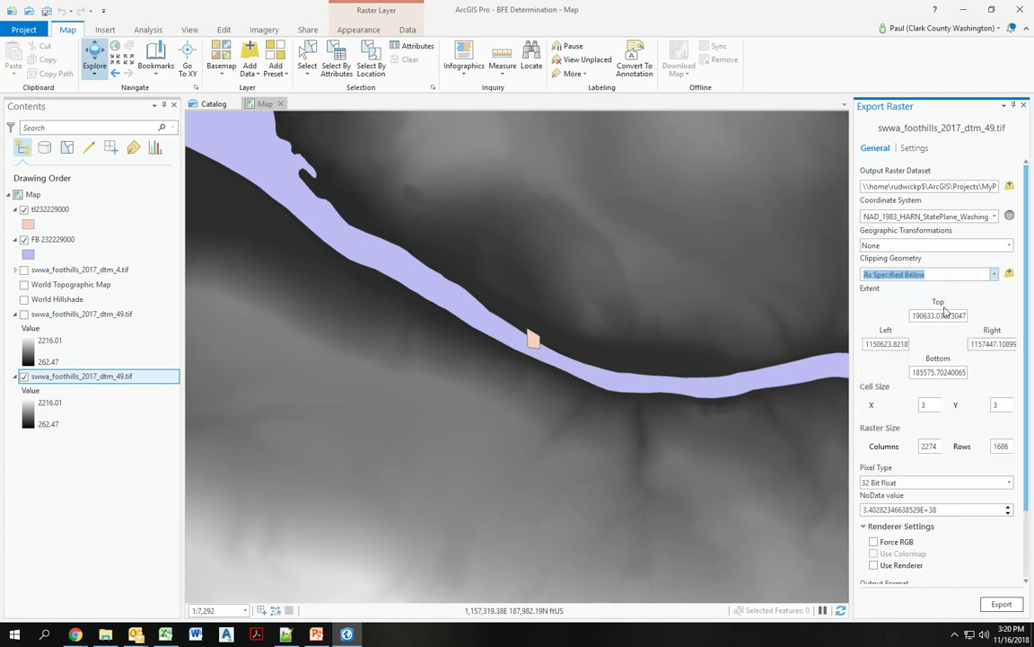
Step: Keep TIFF as the Export Raster output format
left_click_drag(646, 315, 573, 309)
scroll(441, 259, "down", 2)
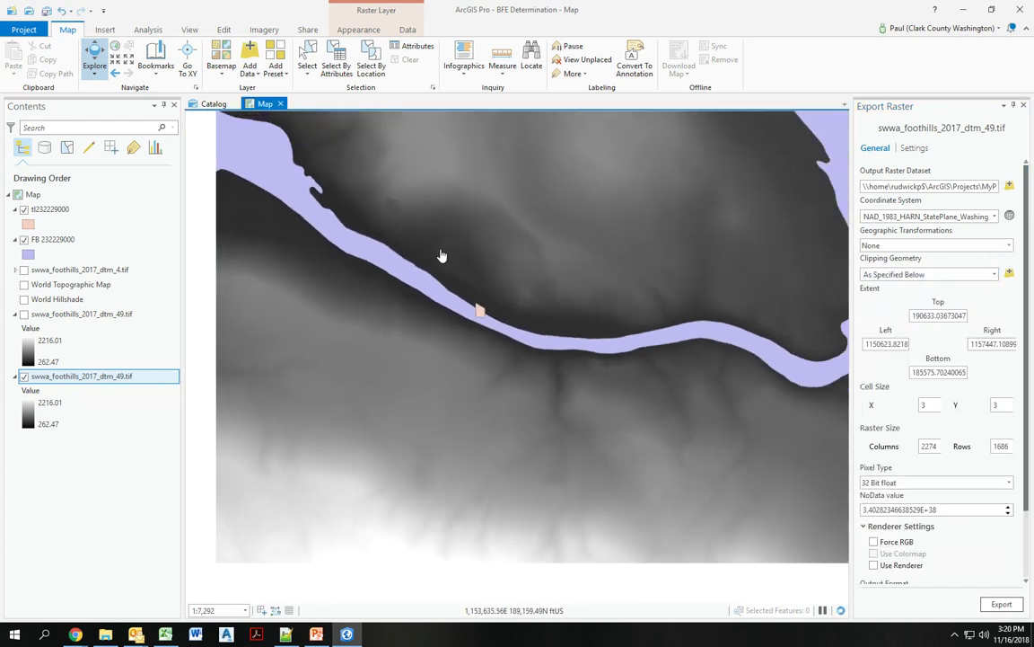
scroll(444, 258, "up", 2)
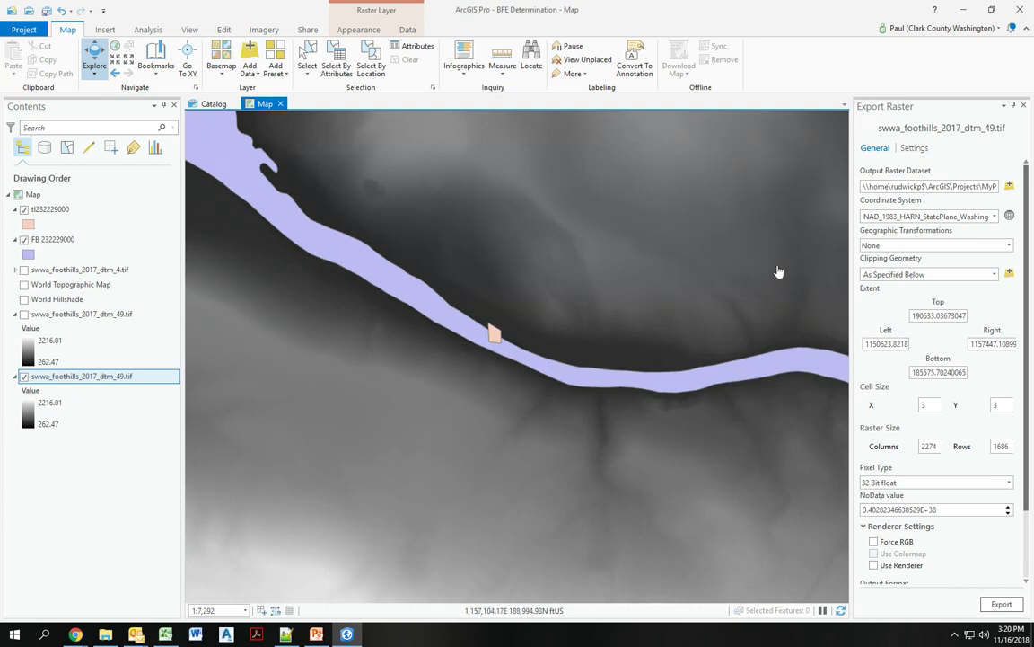
scroll(925, 404, "down", 1)
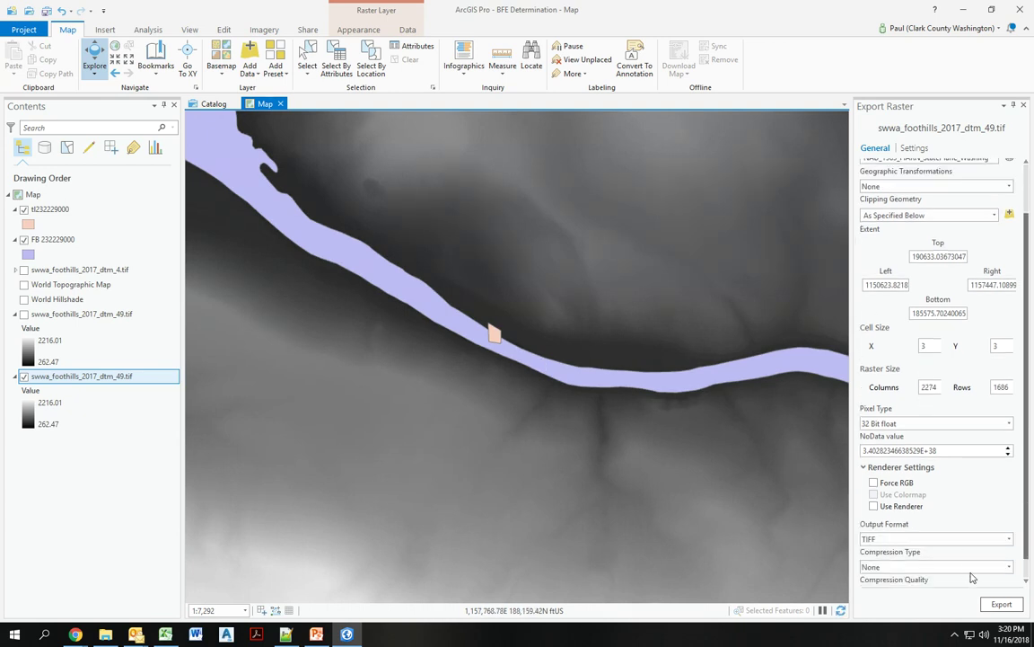
left_click(963, 542)
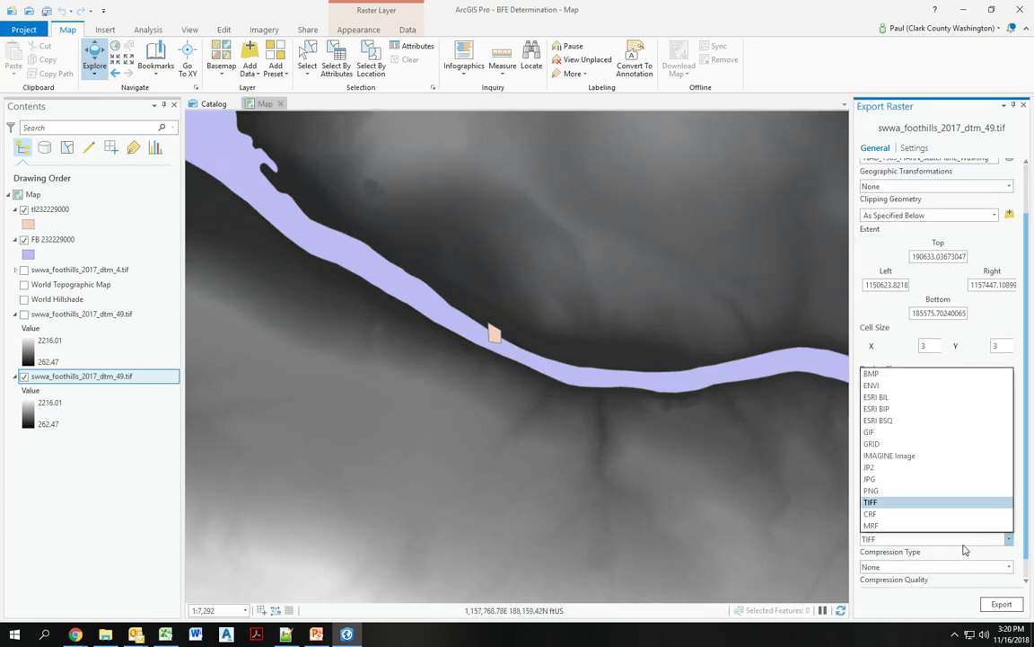
left_click(964, 548)
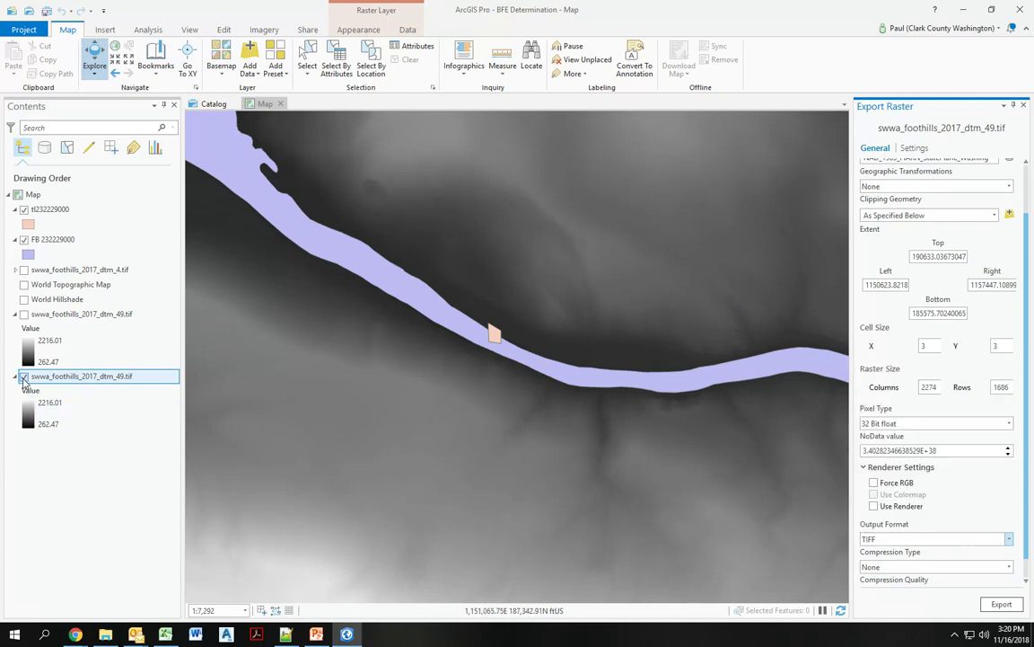
Step: Hide swwa_foothills_2017_dtm_49.tif and show swwa_foothills_2017_dtm_4.tif instead
left_click(24, 377)
left_click(25, 269)
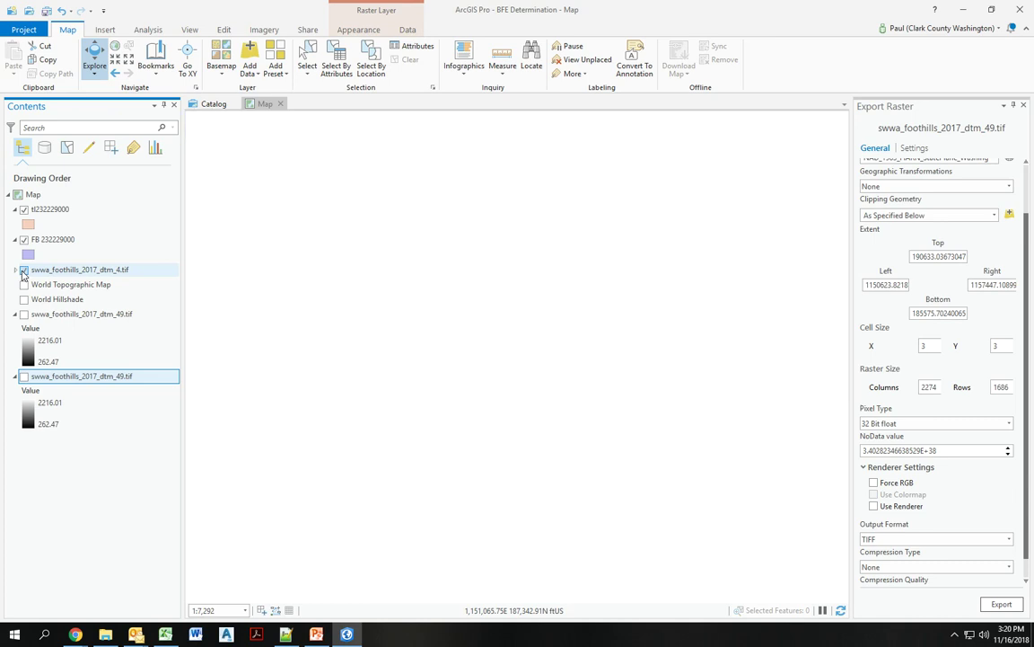
scroll(526, 238, "down", 3)
scroll(539, 368, "up", 2)
scroll(539, 367, "down", 2)
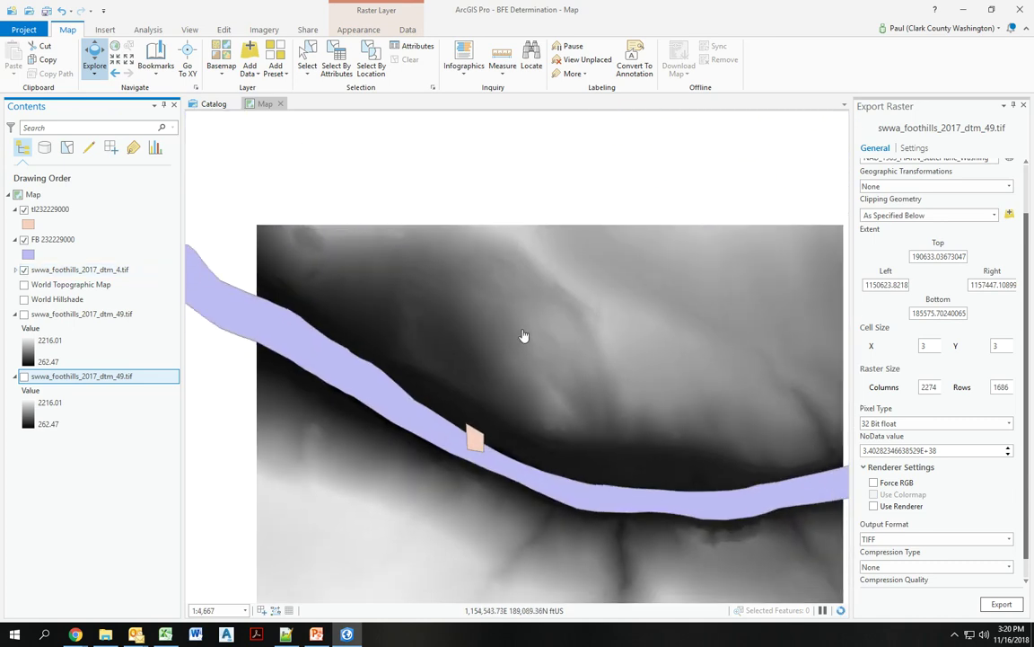
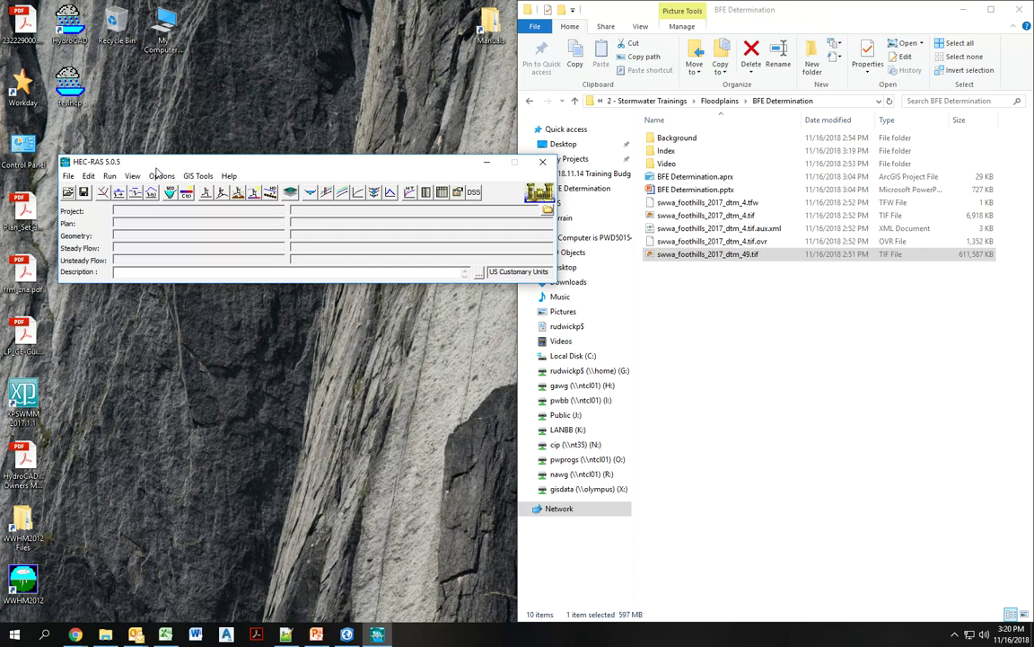
Step: Open the existing bfe.prj project from the BFE Determination\Video\RAS folder
left_click(65, 175)
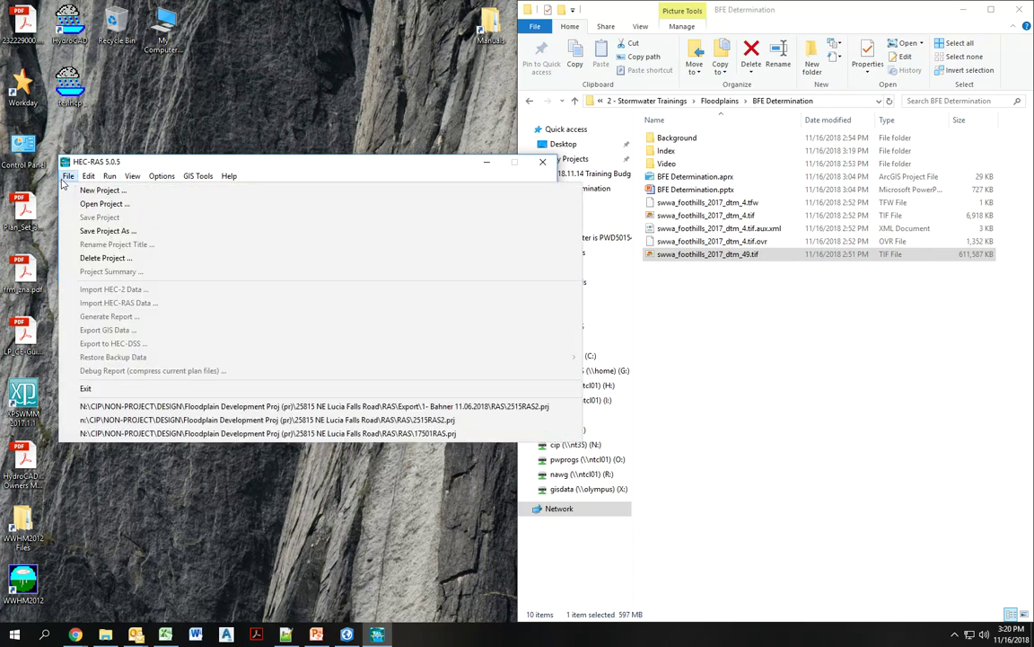
left_click(102, 189)
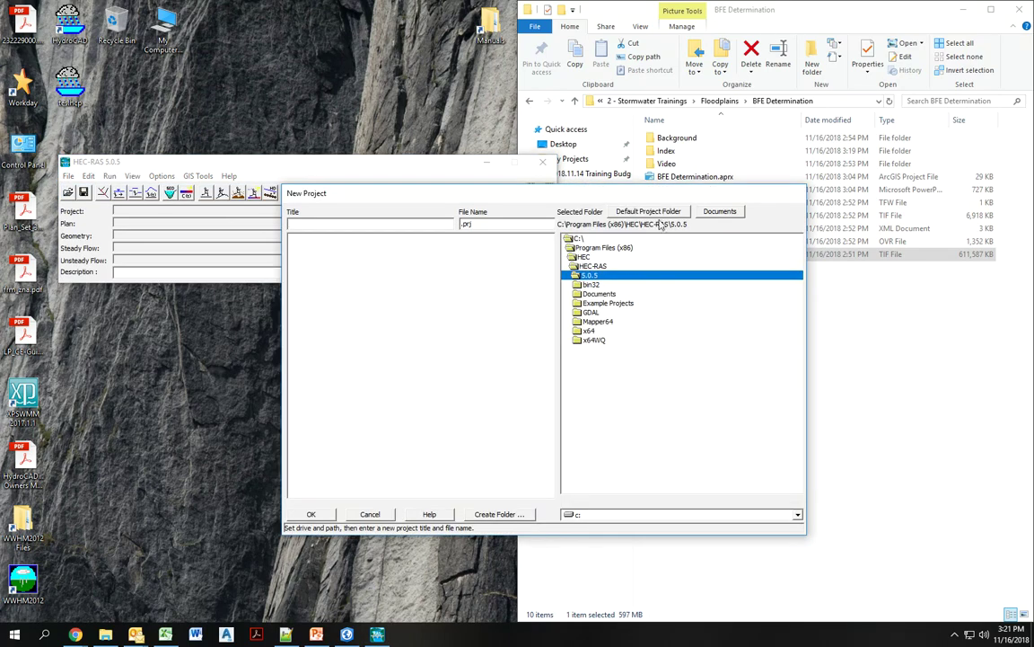
left_click(648, 211)
scroll(660, 370, "down", 10)
key("Return")
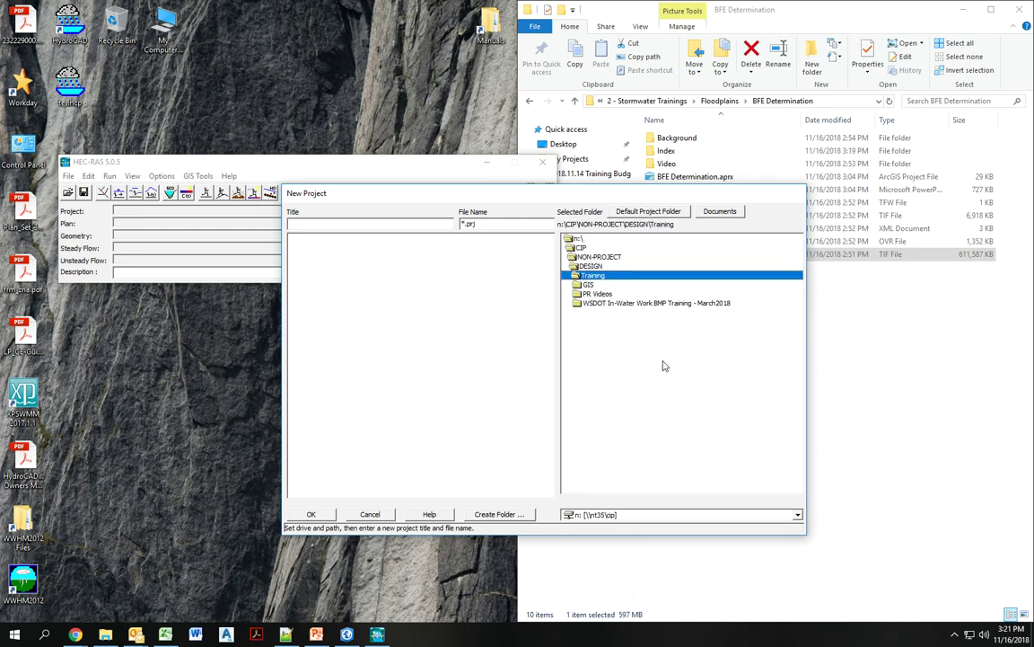
scroll(665, 365, "down", 2)
key("Return")
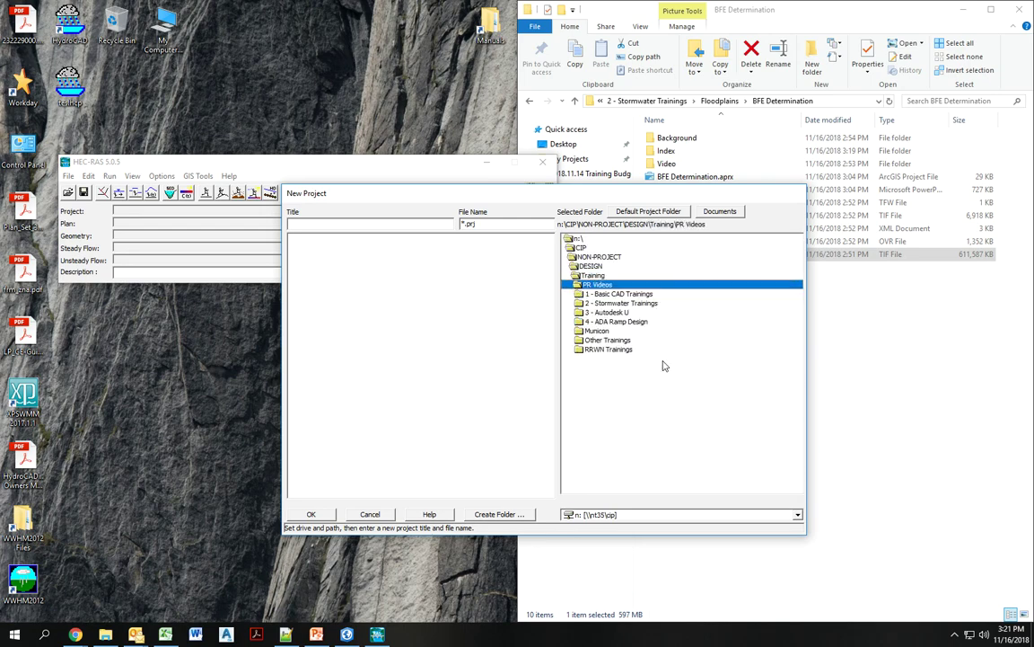
left_click(321, 238)
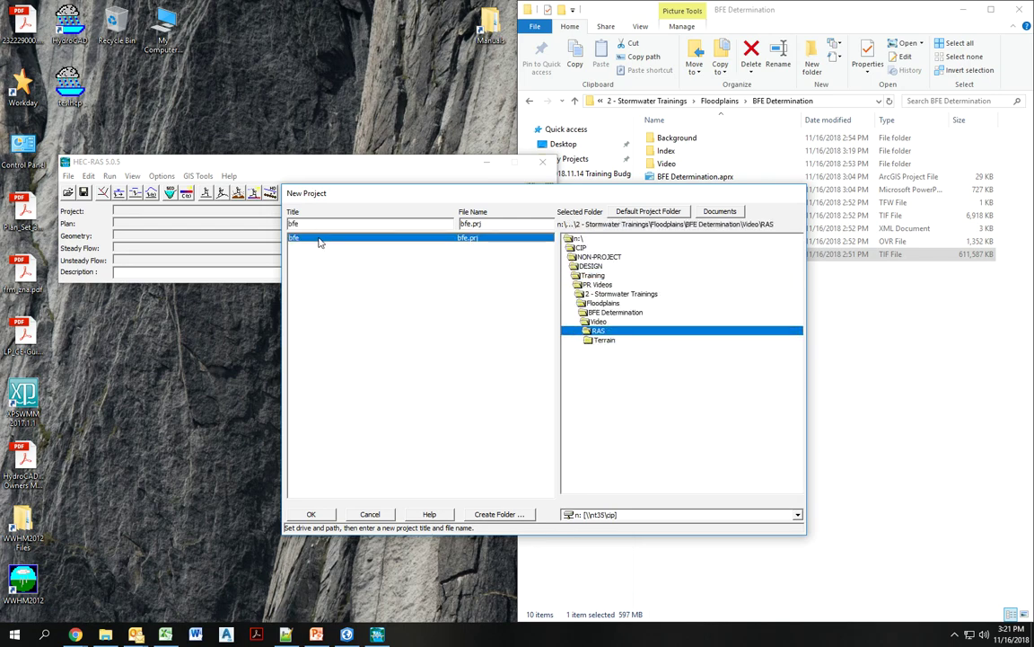
double_click(318, 239)
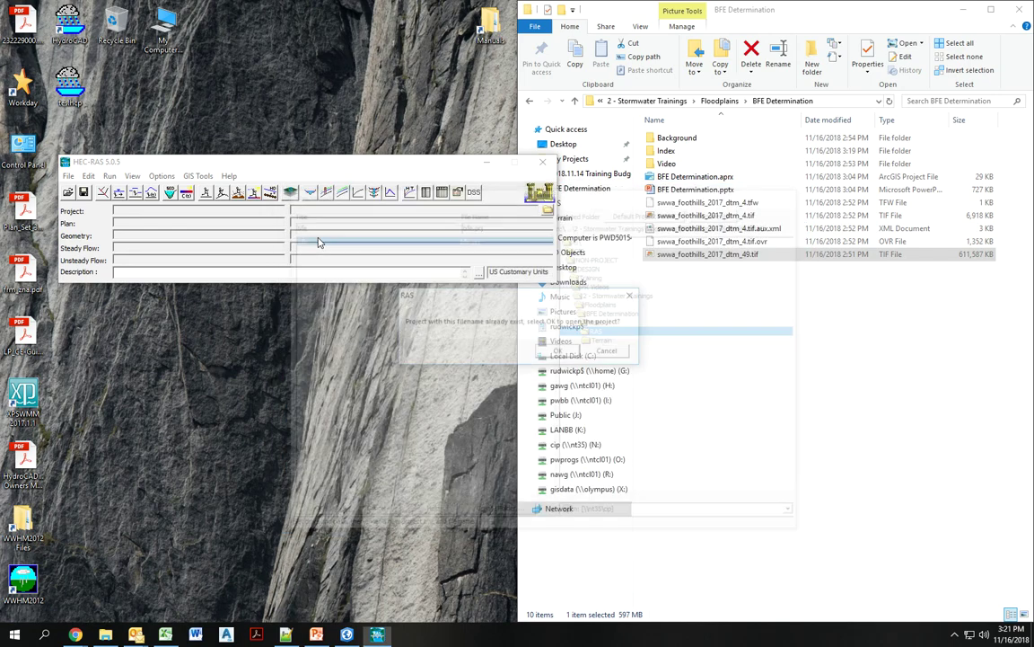
left_click(558, 352)
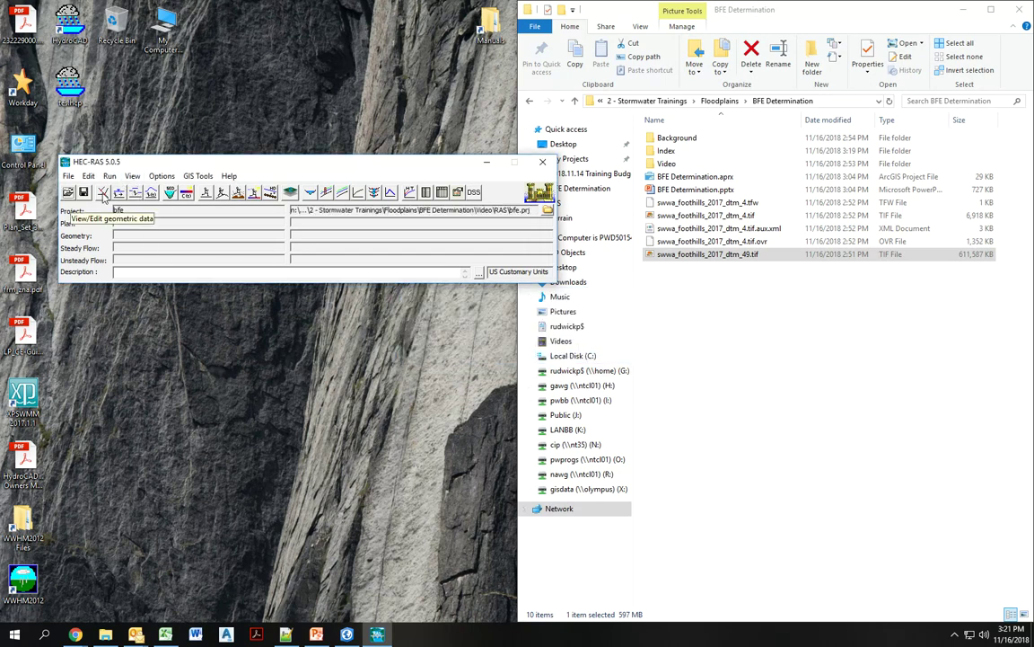
Step: Open the bfe map in RAS Mapper and hide the Features layers
left_click(291, 194)
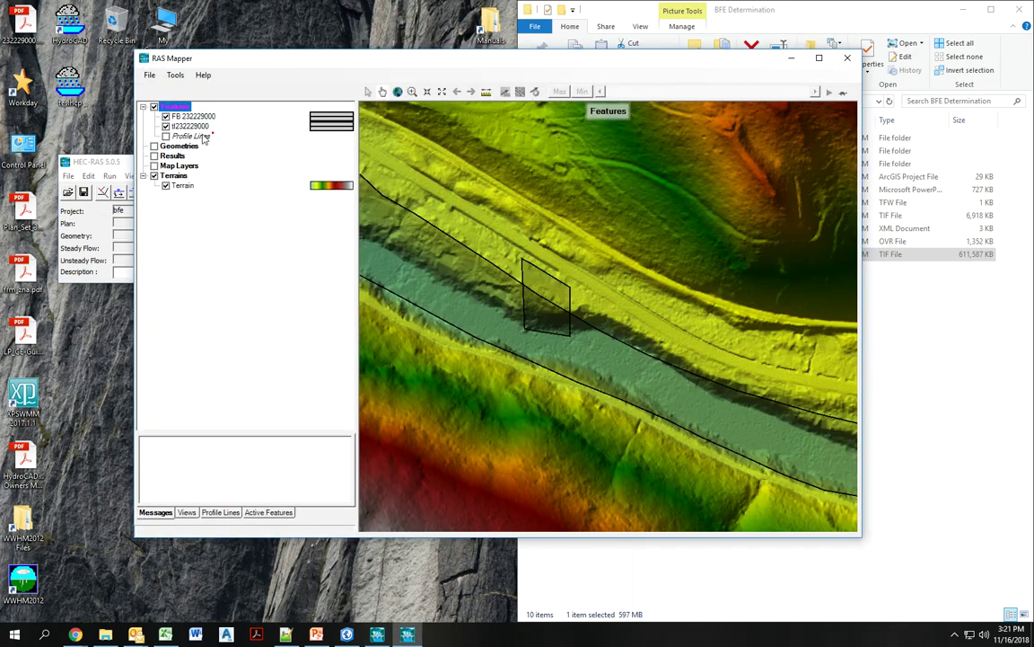
right_click(177, 109)
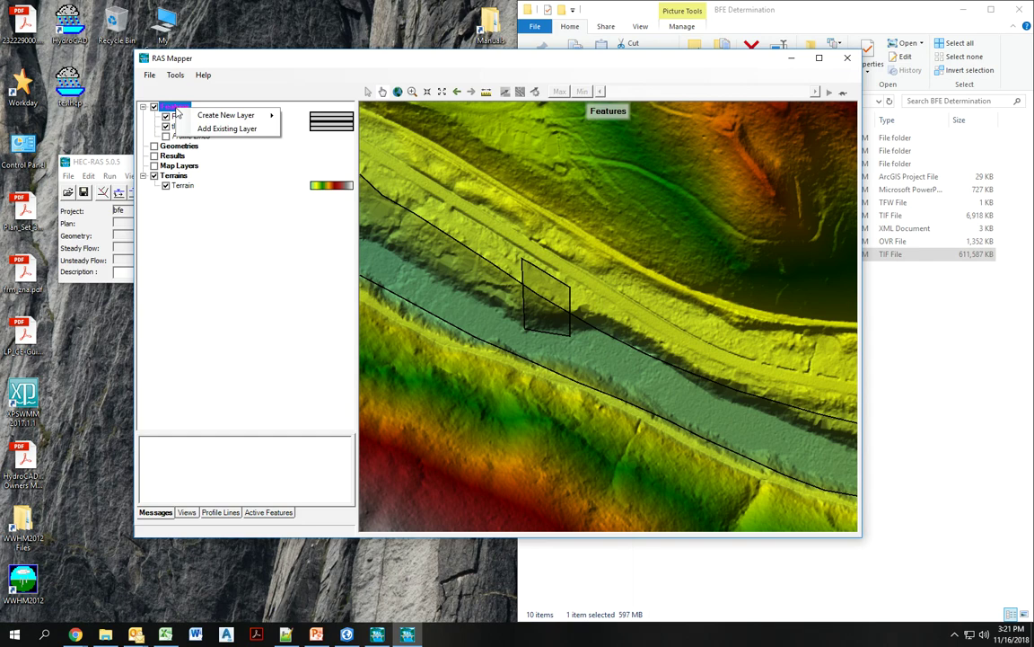
left_click(153, 107)
Step: Review the project projection, NAD 1983 StatePlane Washington South in feet, and accept it
left_click(175, 75)
left_click(211, 88)
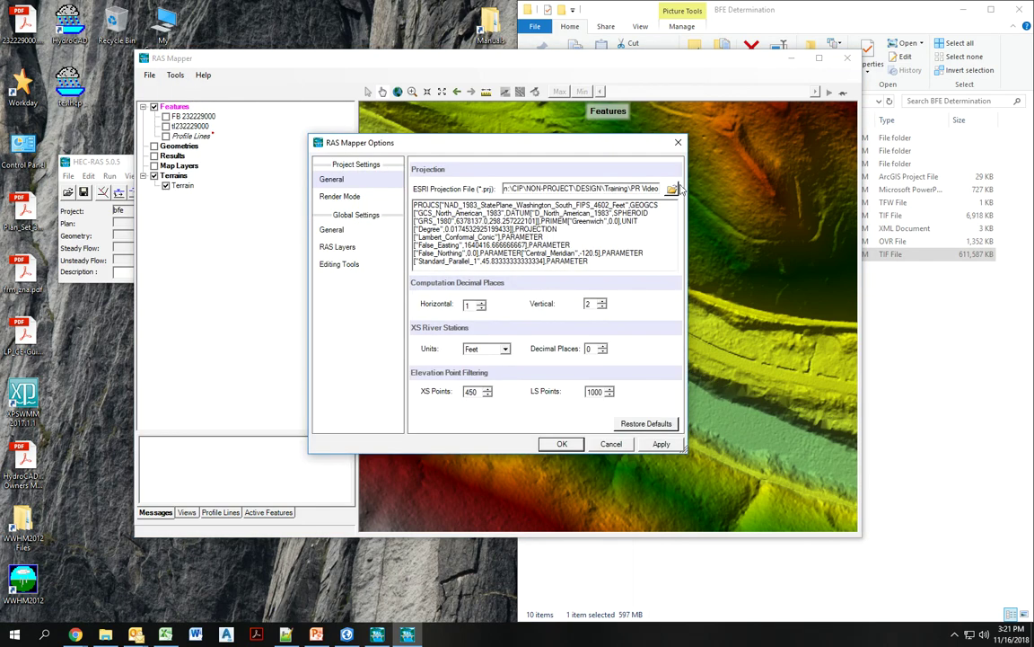
left_click(673, 188)
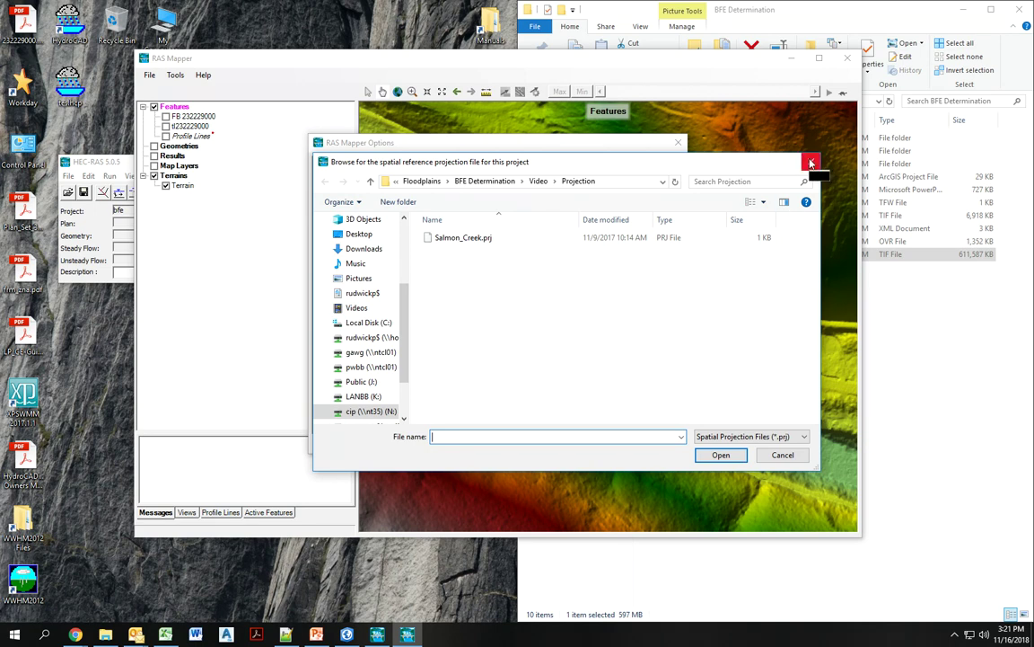
left_click(810, 163)
key("Return")
left_click(177, 177)
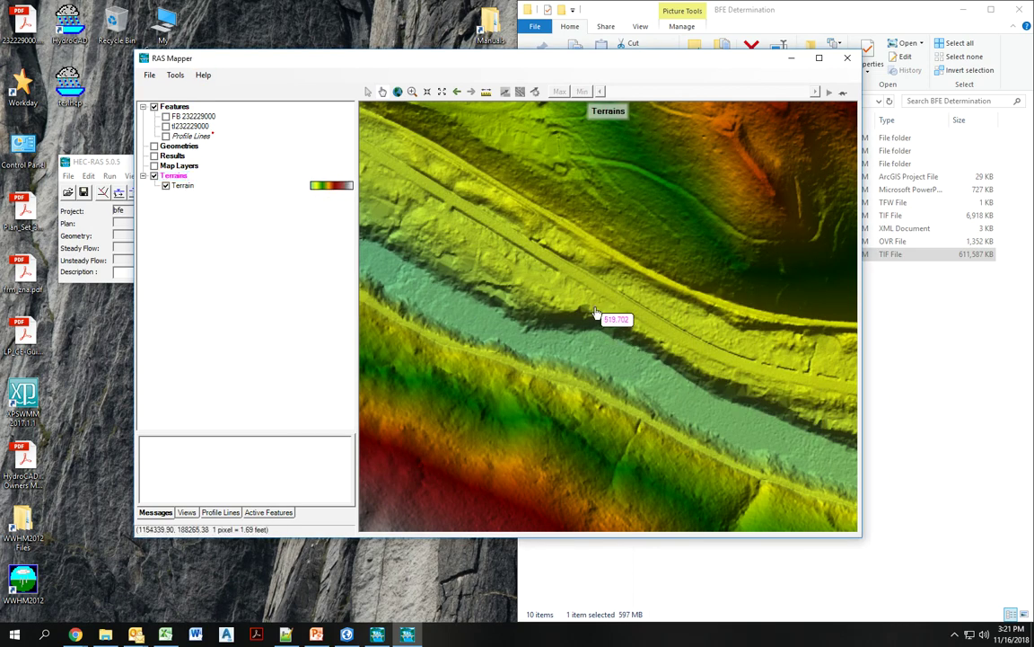
Step: Try creating a new terrain from swwa_foothills_2017_dtm_4.tif and adding an existing terrain, cancelling both
right_click(176, 177)
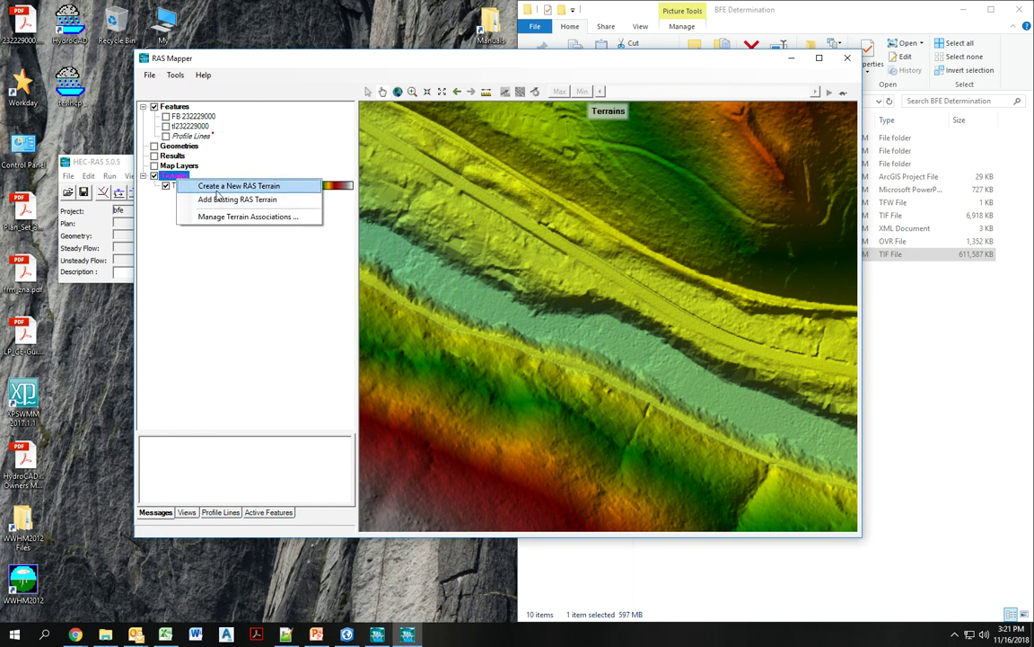
left_click(217, 188)
left_click(55, 91)
left_click(249, 176)
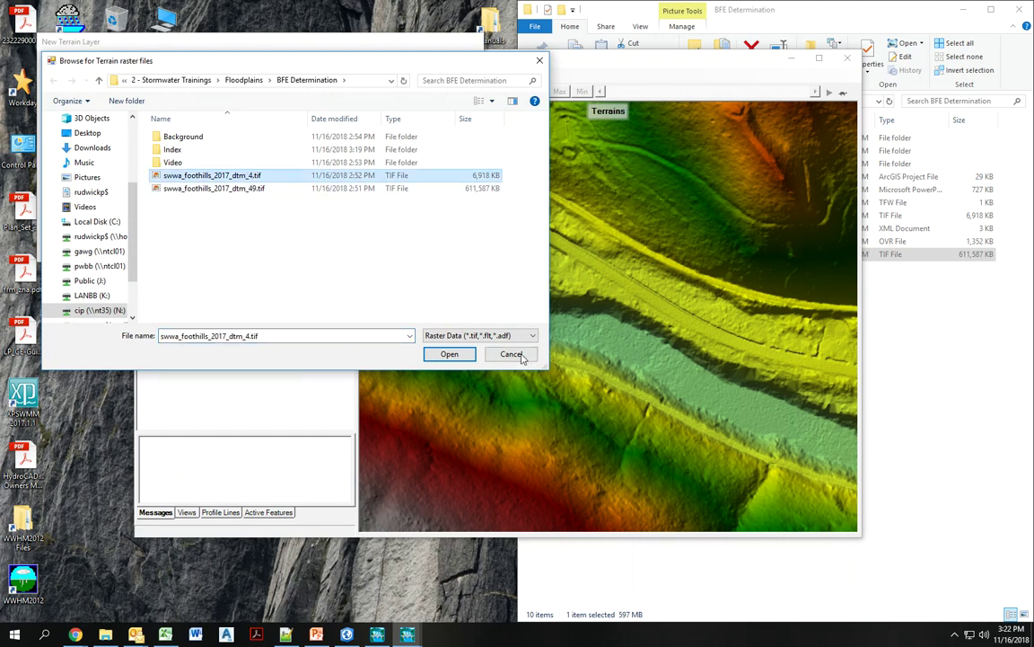
left_click(521, 355)
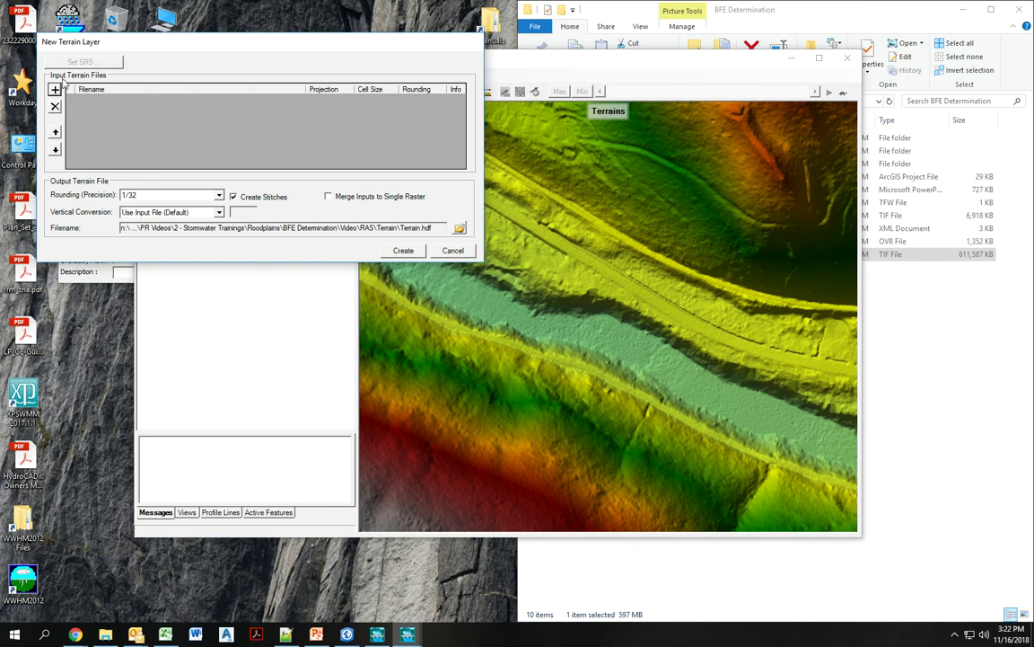
left_click(404, 251)
right_click(183, 186)
right_click(173, 176)
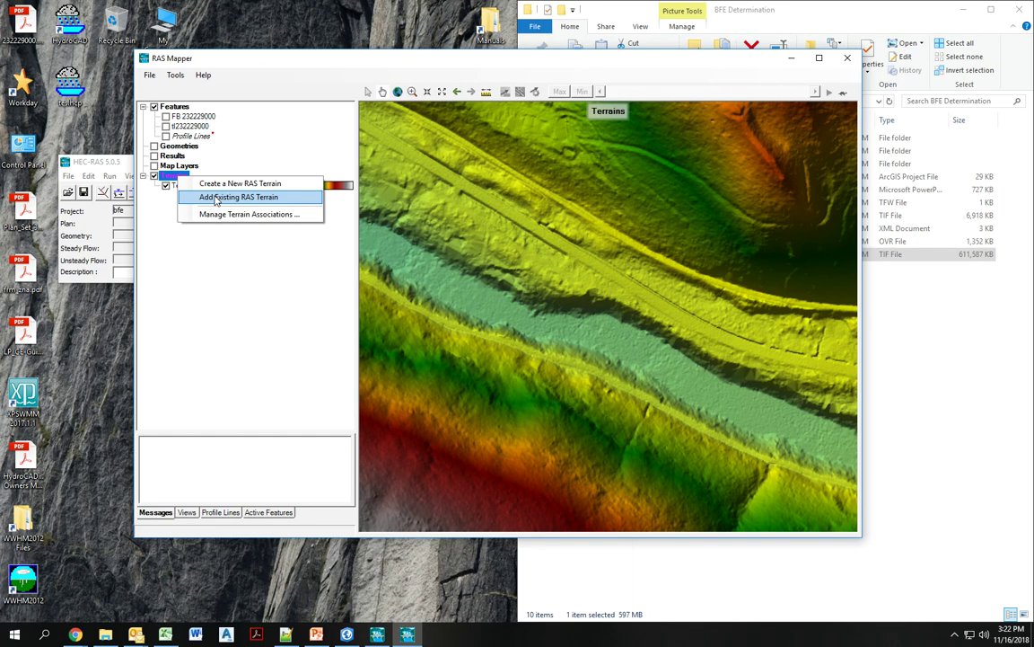
left_click(215, 200)
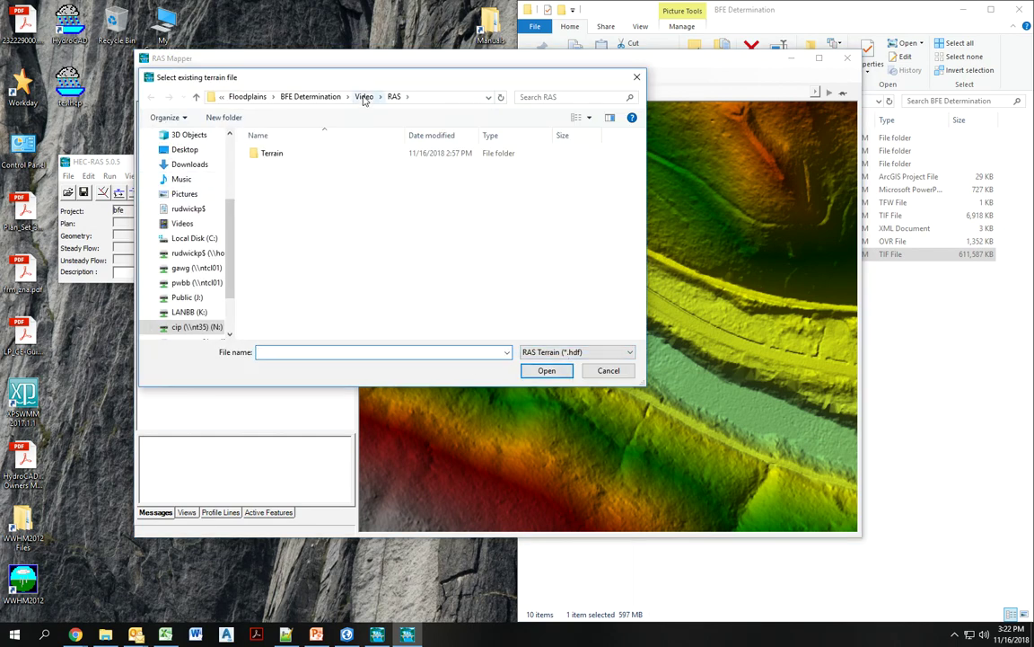
left_click(637, 76)
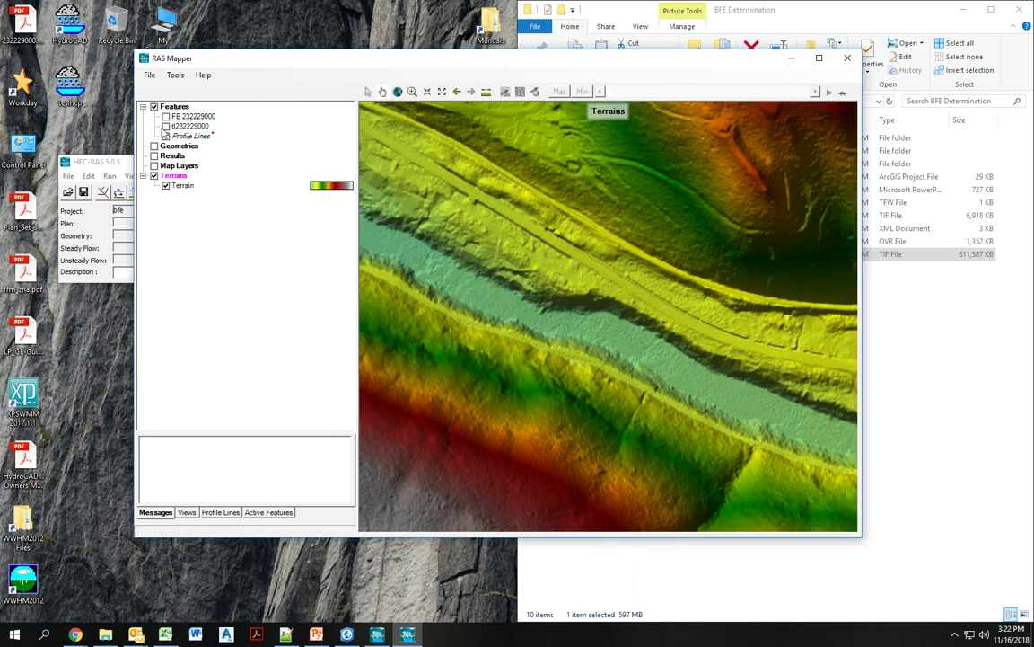
Step: Re-add the feature shapefiles and display the tl232229000 and FB 232229000 layers
right_click(173, 107)
left_click(192, 124)
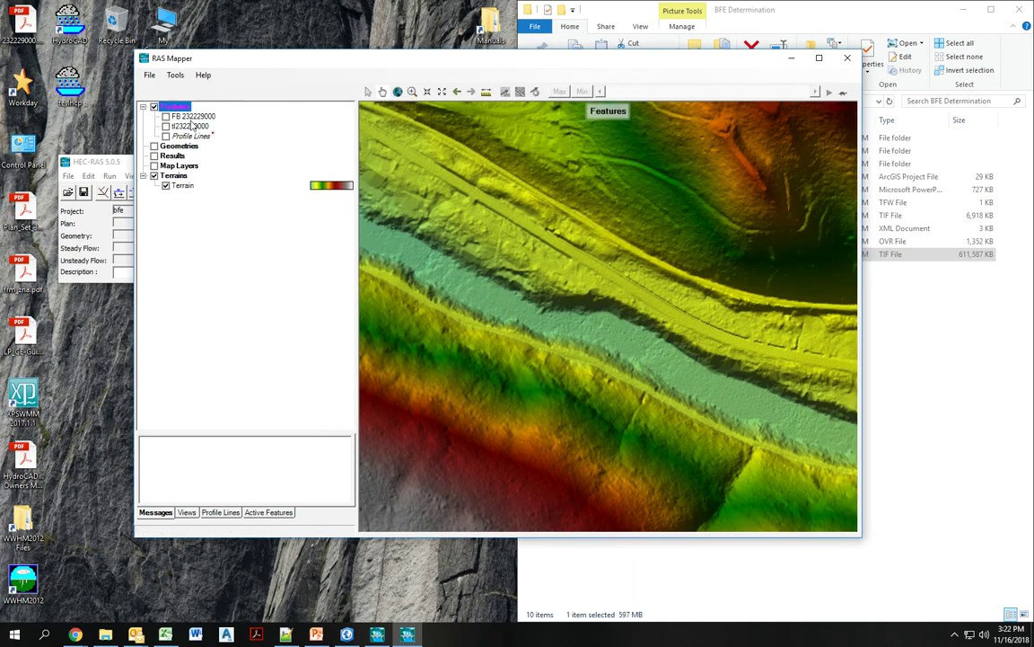
left_click(290, 152)
left_click(285, 166, "shift")
left_click(546, 370)
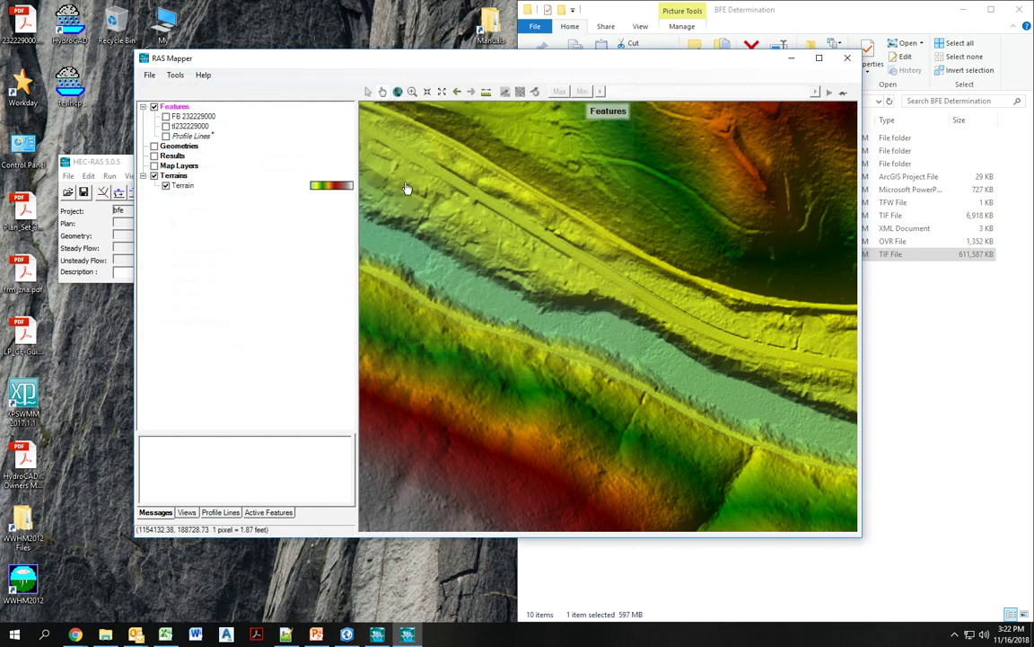
left_click(165, 127)
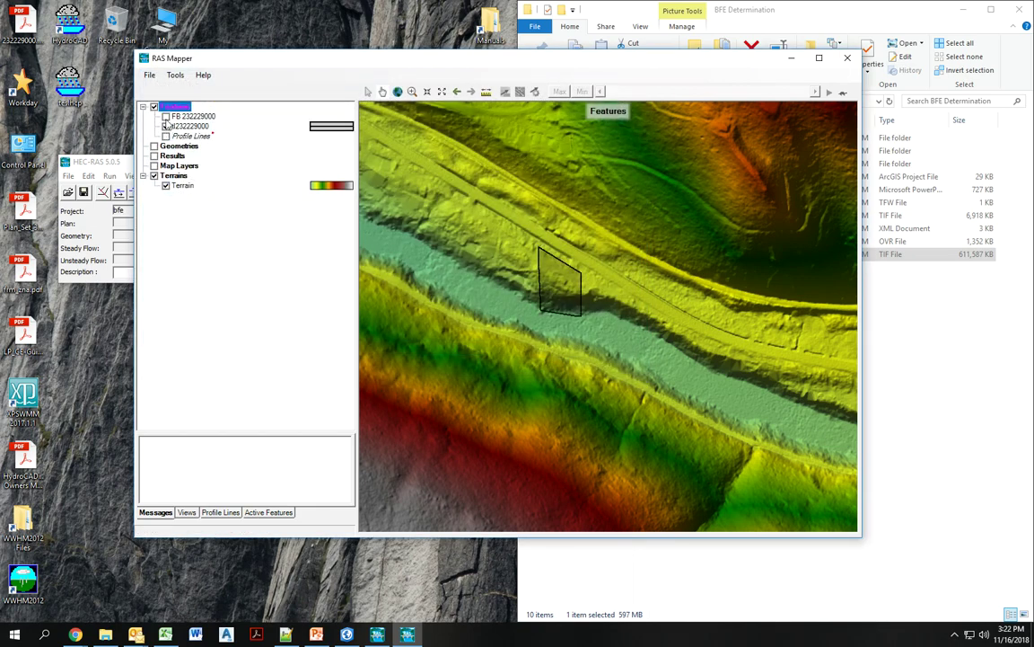
left_click(165, 116)
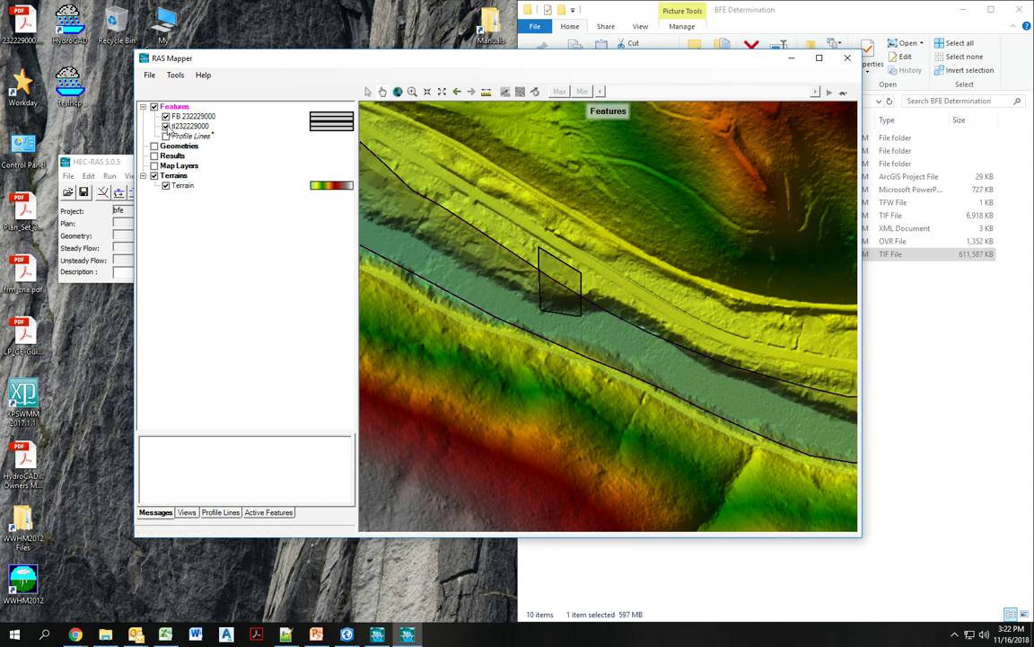
Step: Maximize RAS Mapper and add a new geometry named 'GeomFB'
double_click(417, 57)
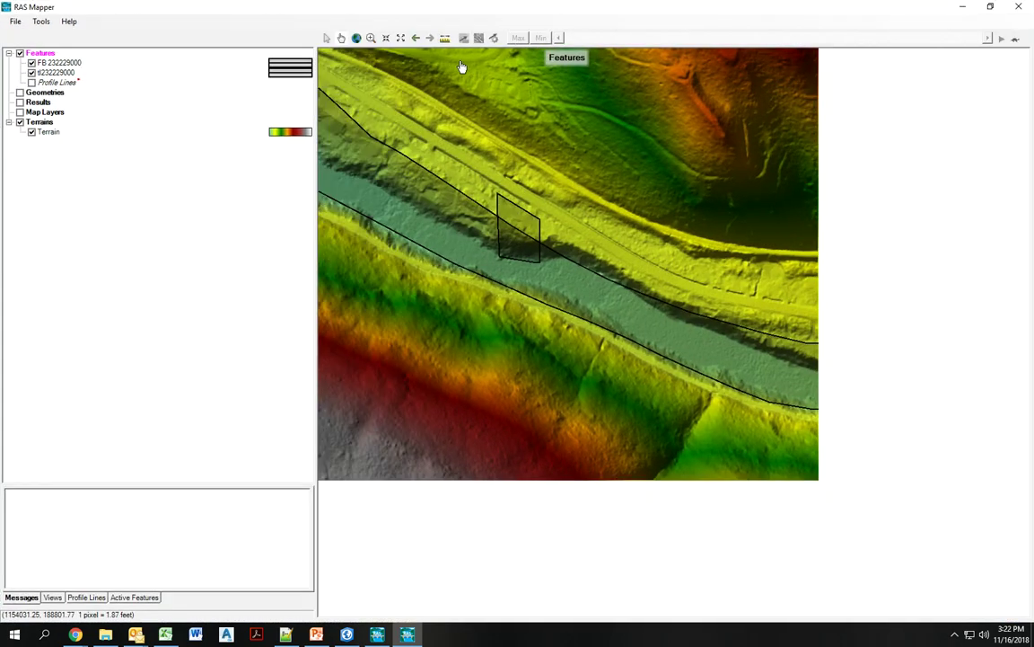
left_click_drag(315, 114, 193, 114)
left_click(19, 92)
right_click(30, 90)
left_click(77, 117)
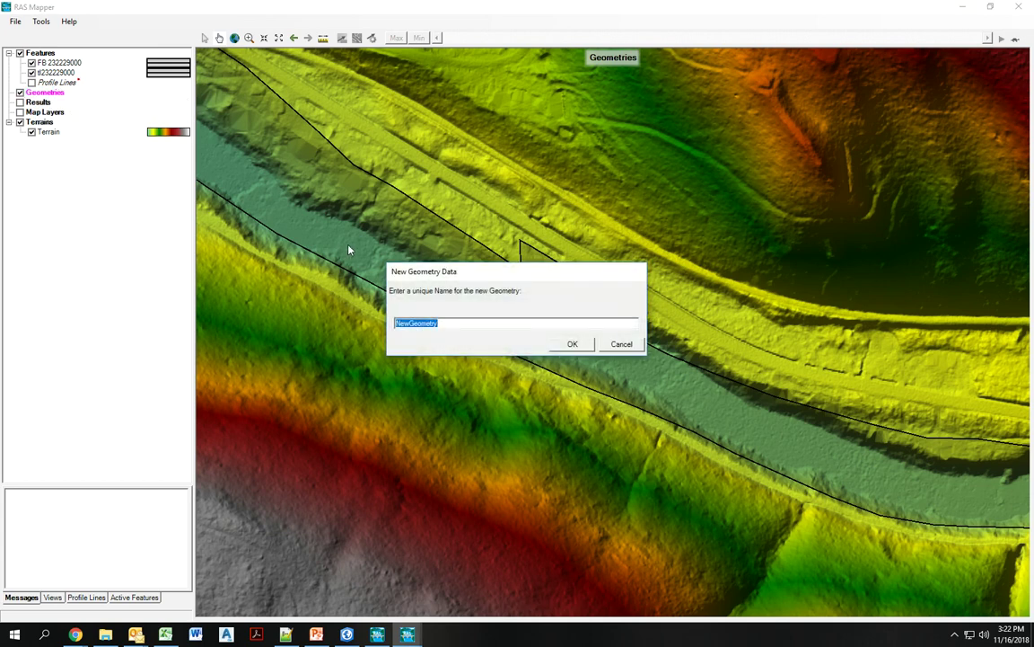
type("GeomFB")
key("Return")
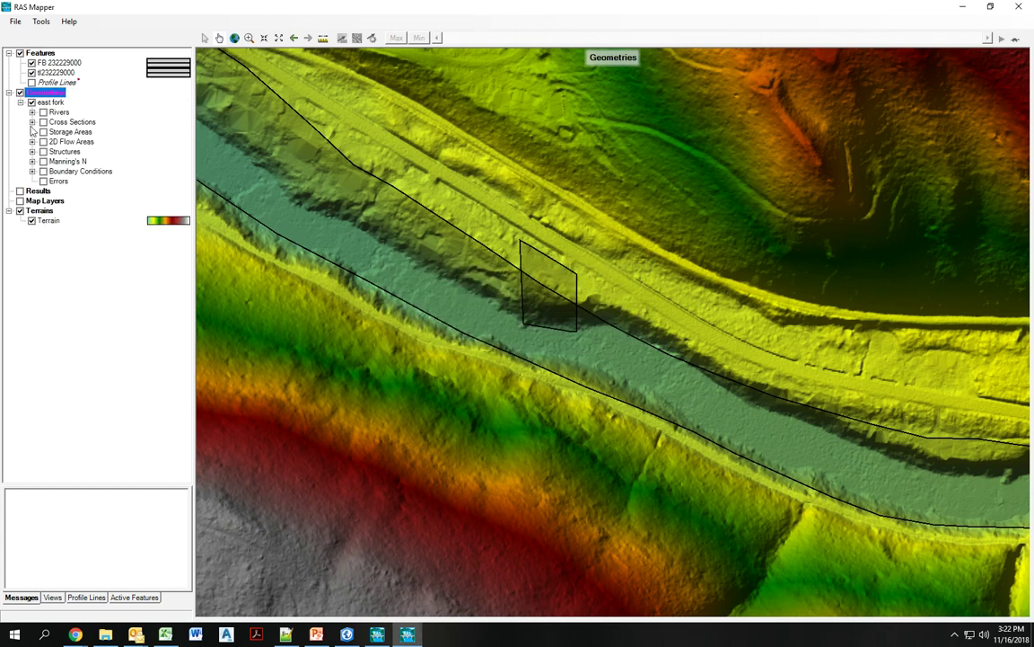
Step: Trace the River 1, Reach-1 centerline down the channel
right_click(45, 110)
left_click(81, 124)
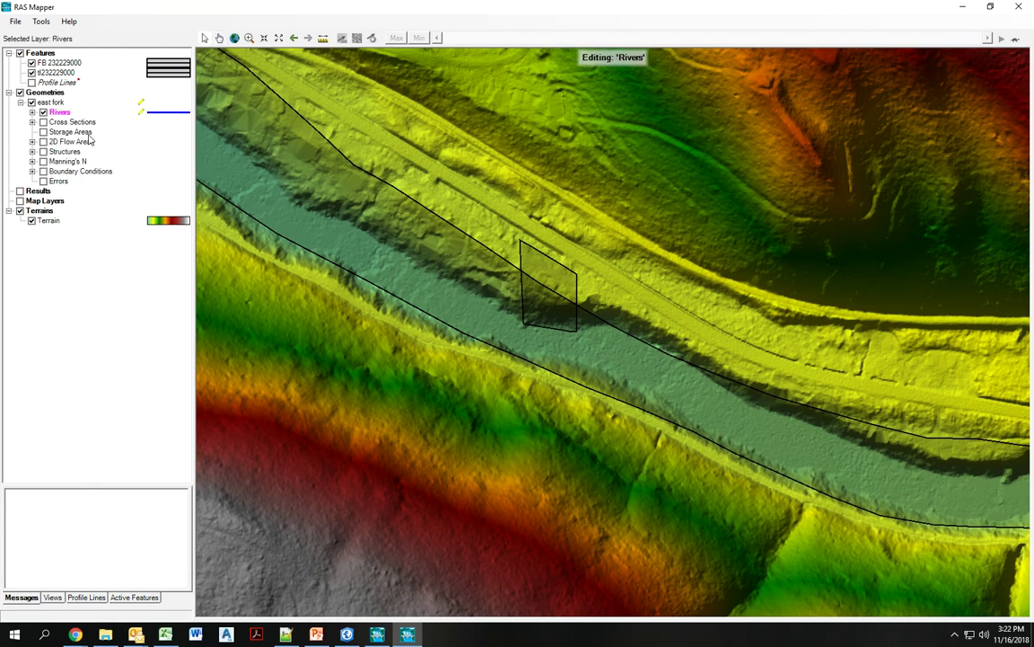
scroll(452, 271, "down", 3)
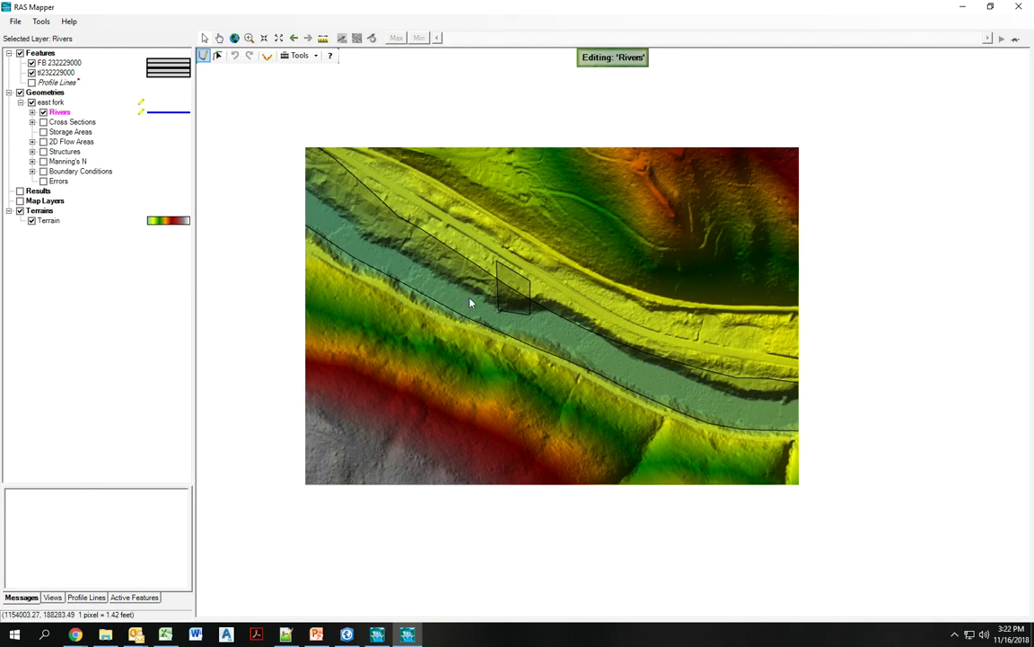
scroll(644, 372, "up", 2)
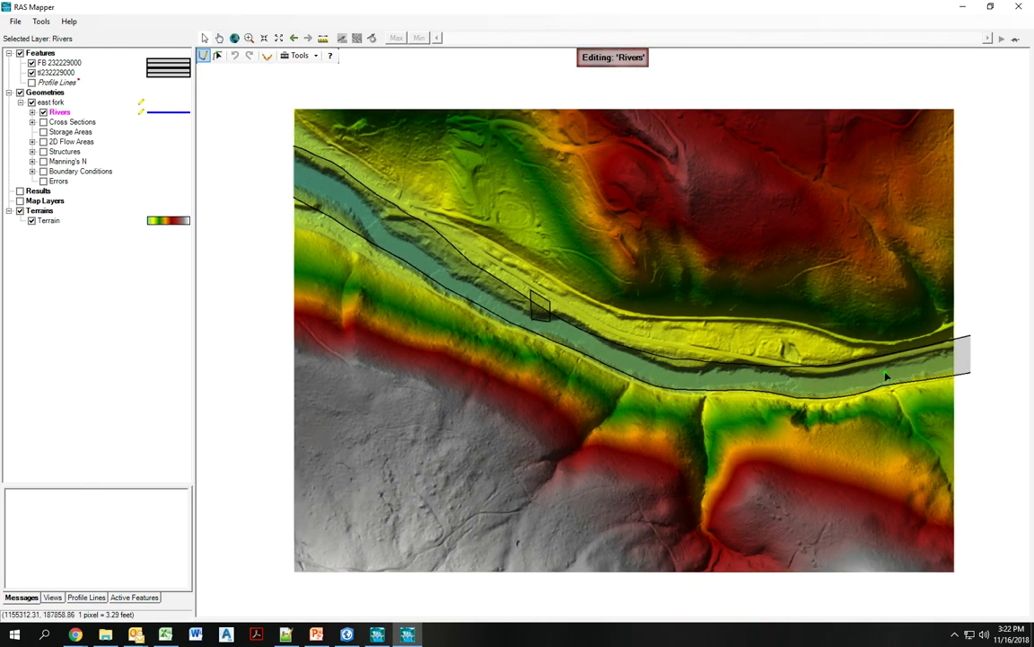
left_click(674, 378)
left_click(582, 338)
left_click(561, 326)
left_click(516, 318)
left_click(471, 294)
left_click(441, 279)
left_click(415, 255)
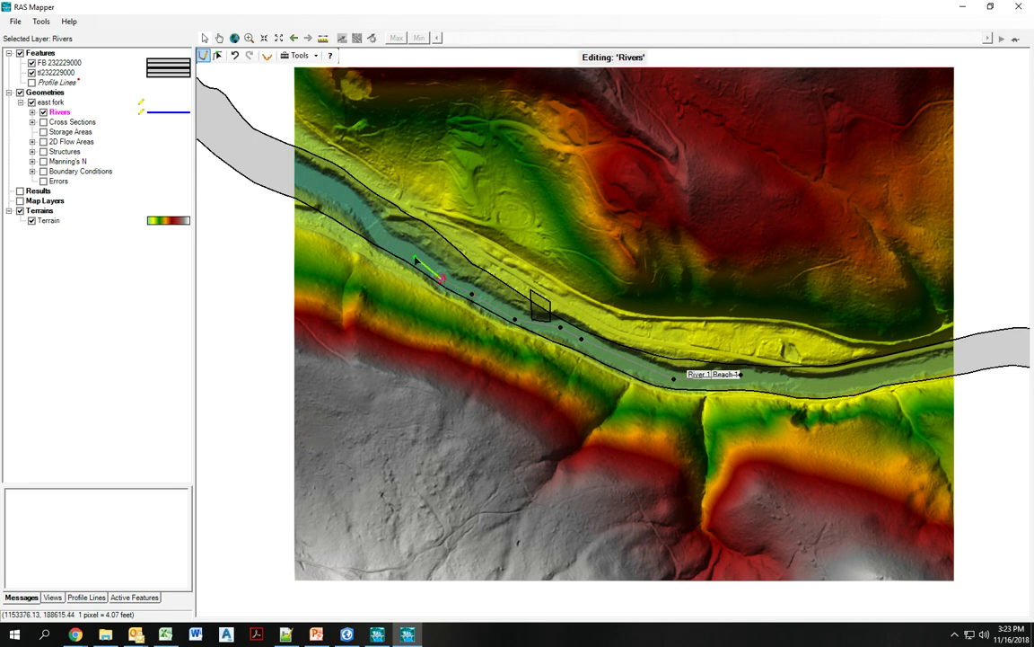
double_click(357, 203)
left_click(520, 346)
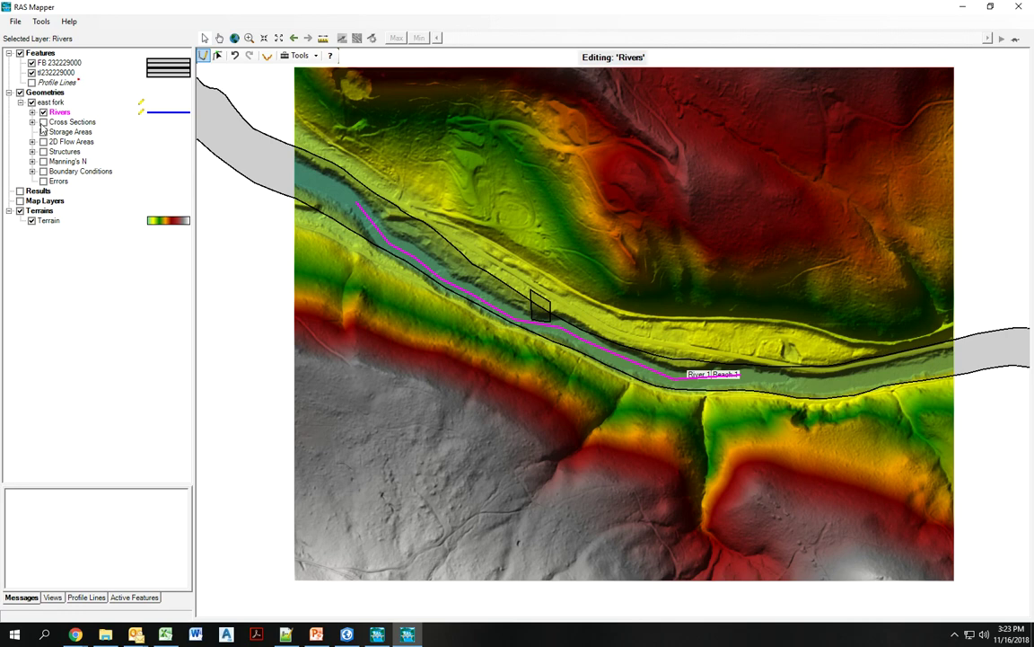
Step: Stop editing the Rivers layer and save the river line
right_click(54, 118)
left_click(72, 151)
key("Return")
right_click(59, 123)
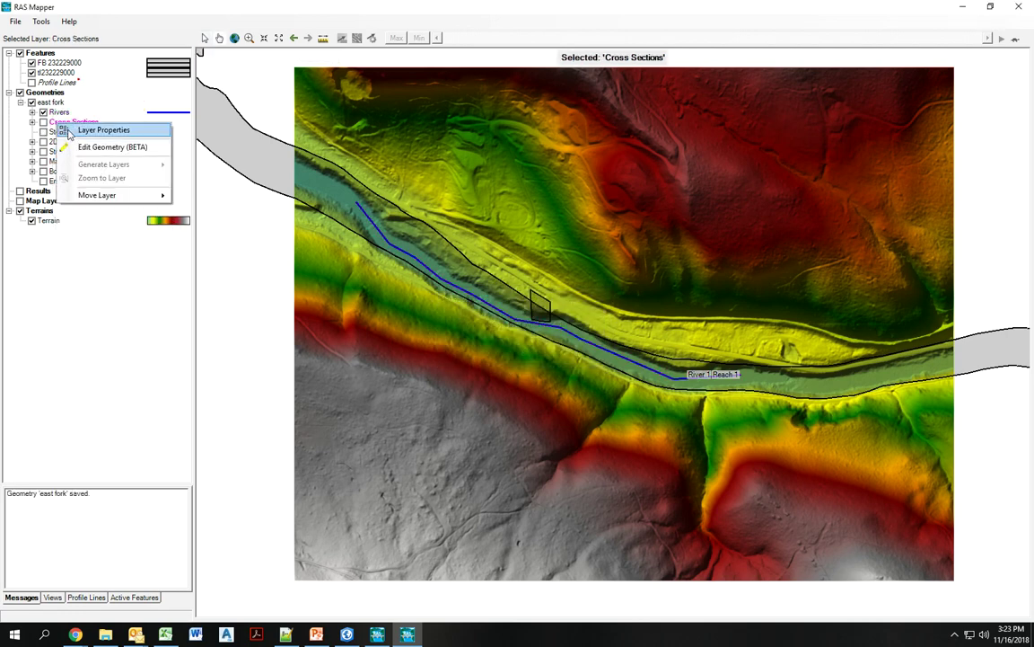
Step: Turn on Bank Lines and trace the first bank line along the channel
left_click(32, 112)
left_click(55, 132)
right_click(79, 132)
left_click(106, 162)
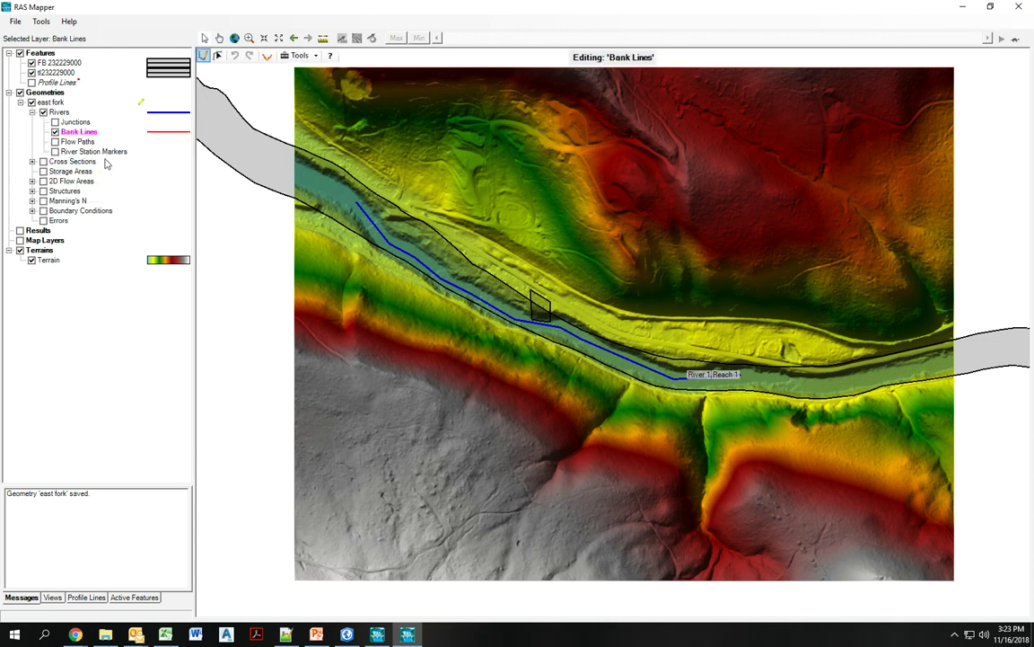
left_click(666, 364)
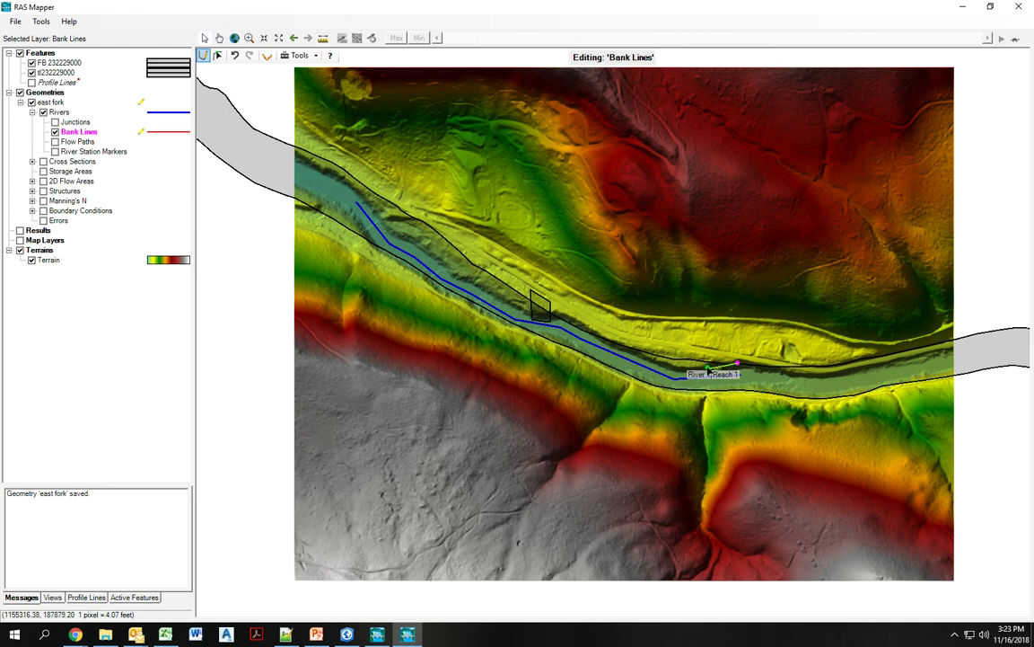
left_click(603, 342)
left_click(550, 319)
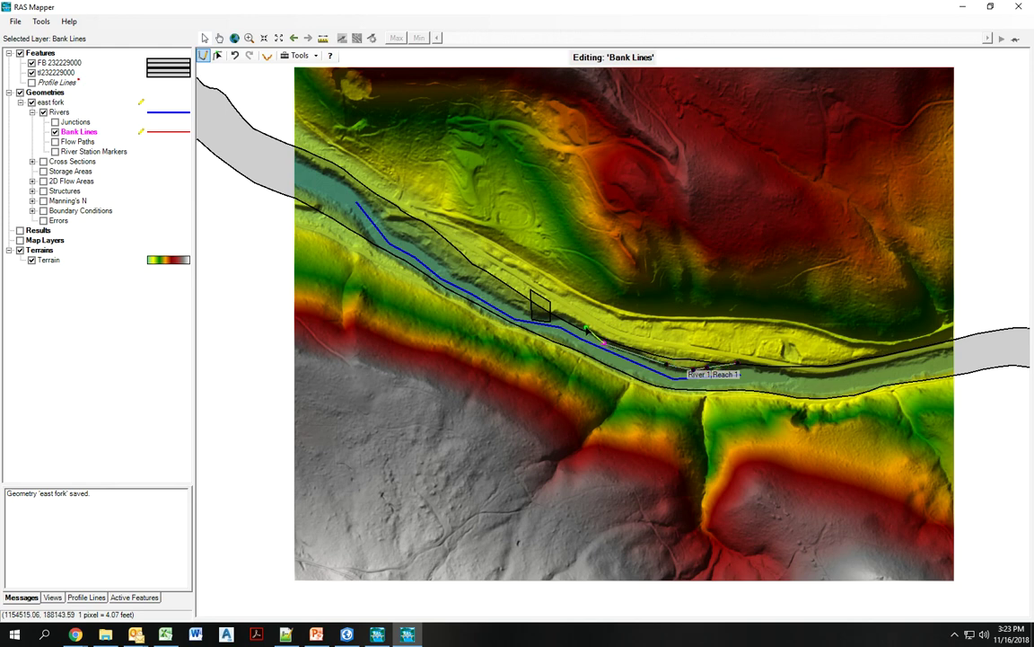
left_click(489, 288)
left_click(464, 278)
left_click(454, 273)
left_click(440, 258)
left_click(420, 245)
double_click(373, 205)
Step: Trace the second bank line along the opposite side of the channel
left_click(741, 384)
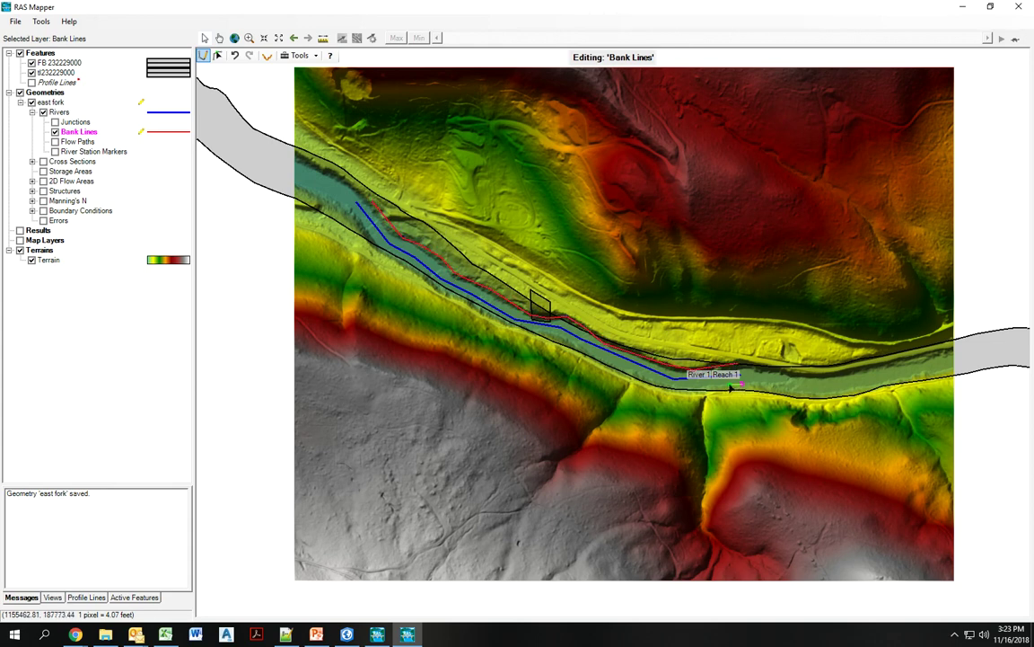
left_click(711, 387)
left_click(684, 390)
left_click(657, 382)
left_click(609, 361)
left_click(570, 340)
left_click(552, 332)
left_click(514, 325)
left_click(498, 321)
left_click(470, 302)
left_click(447, 292)
left_click(425, 282)
left_click(378, 249)
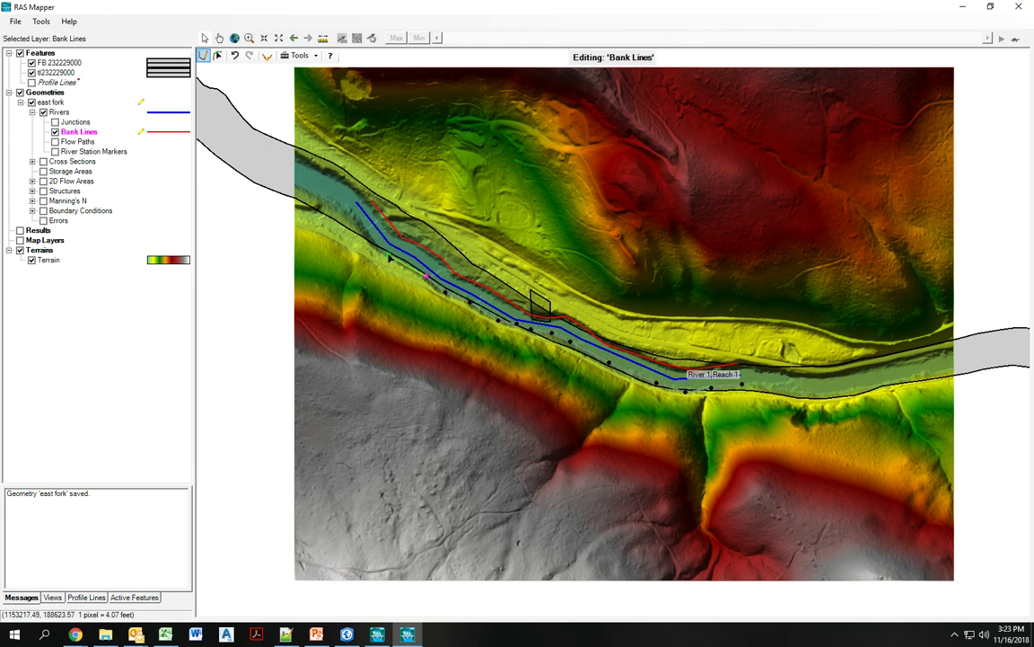
double_click(355, 219)
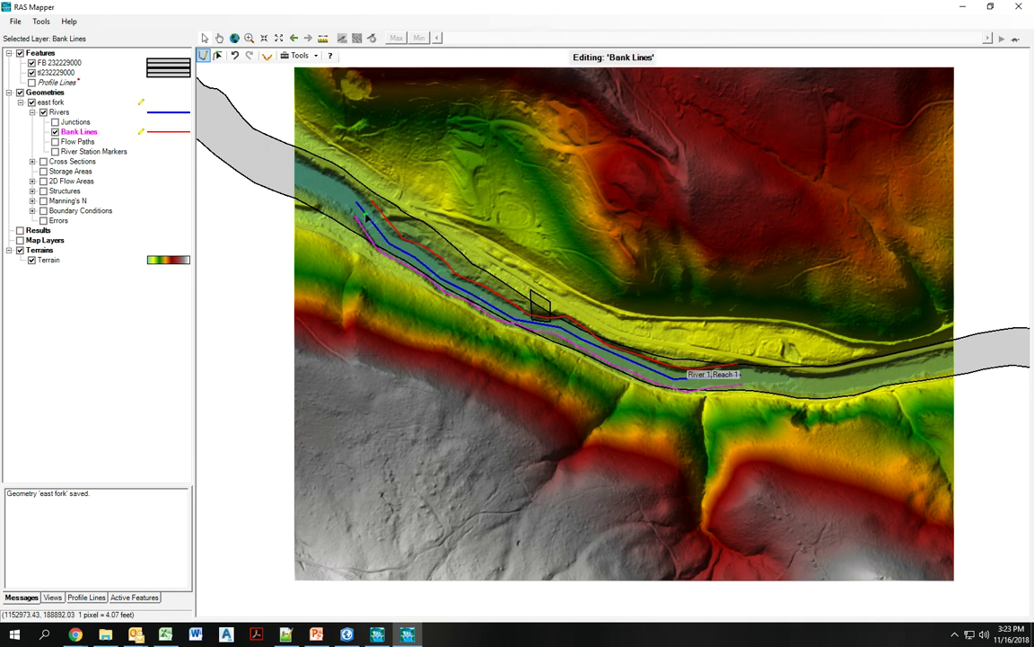
Step: Stop editing the bank lines and save them
right_click(98, 136)
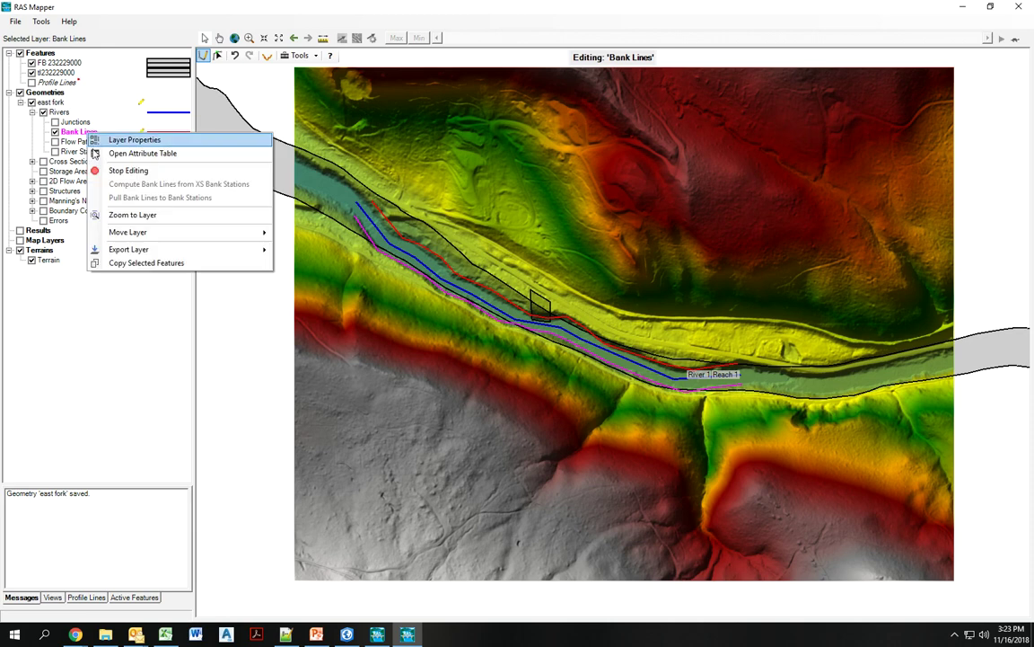
left_click(125, 174)
key("Return")
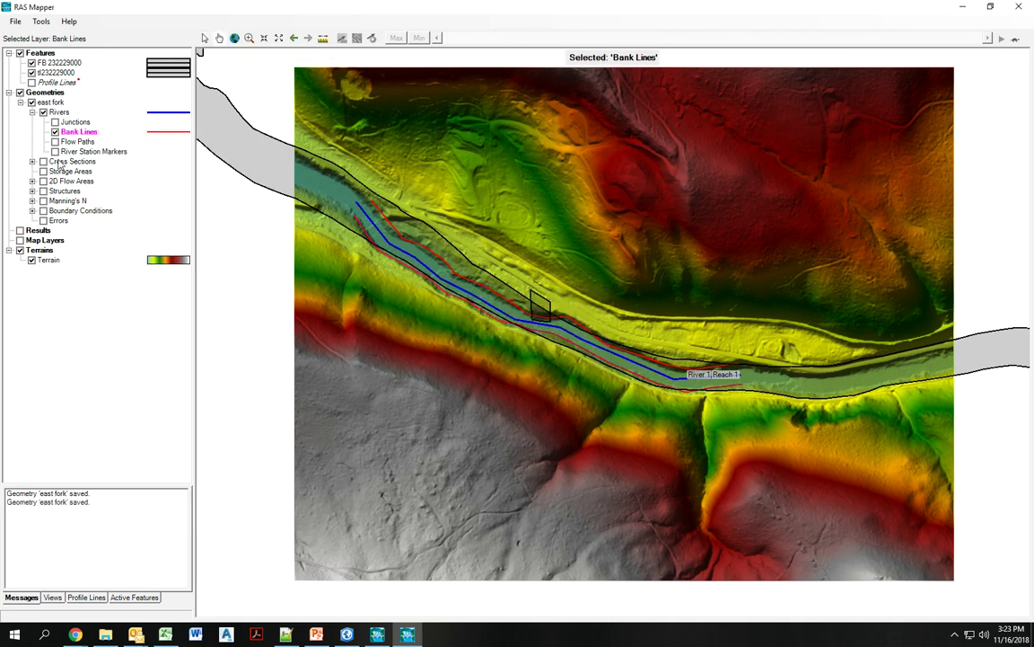
left_click(32, 113)
Step: Split the river line into a second reach named River 2
right_click(52, 112)
left_click(70, 131)
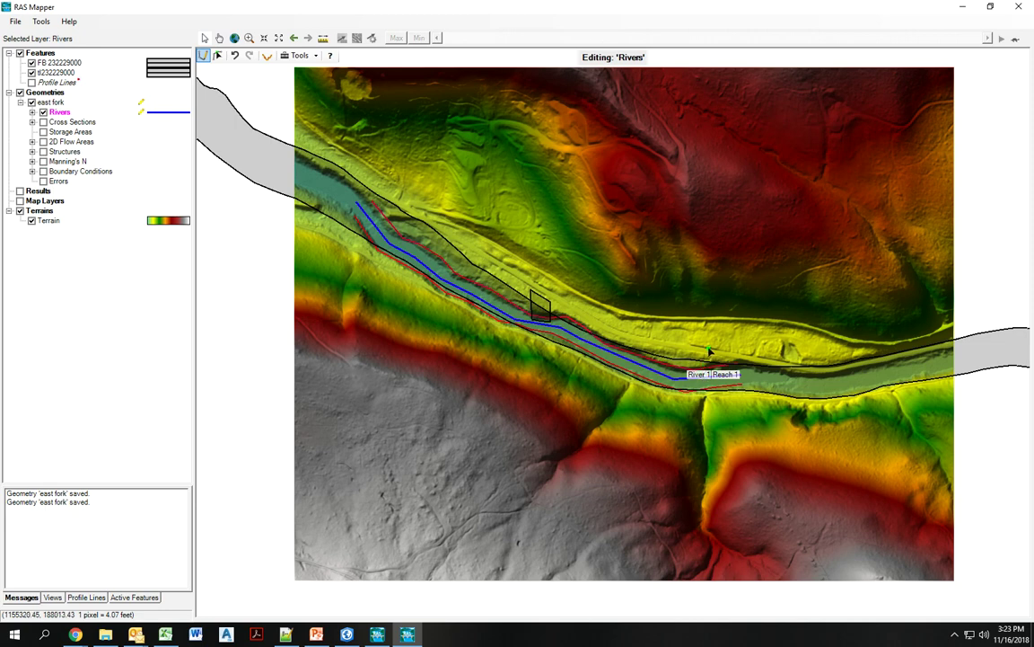
left_click(645, 361)
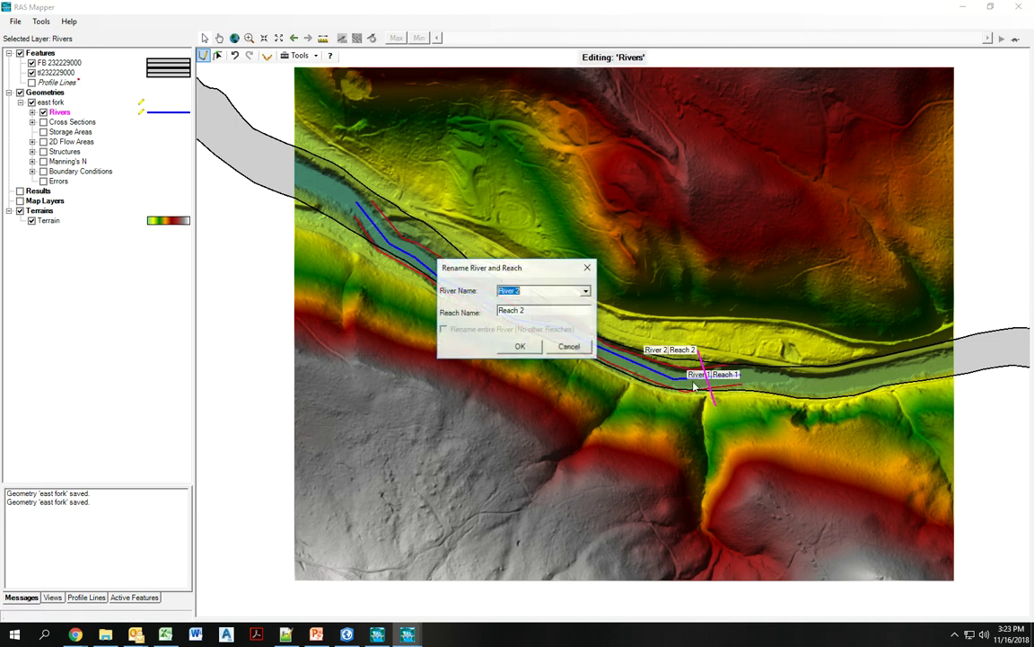
left_click(520, 346)
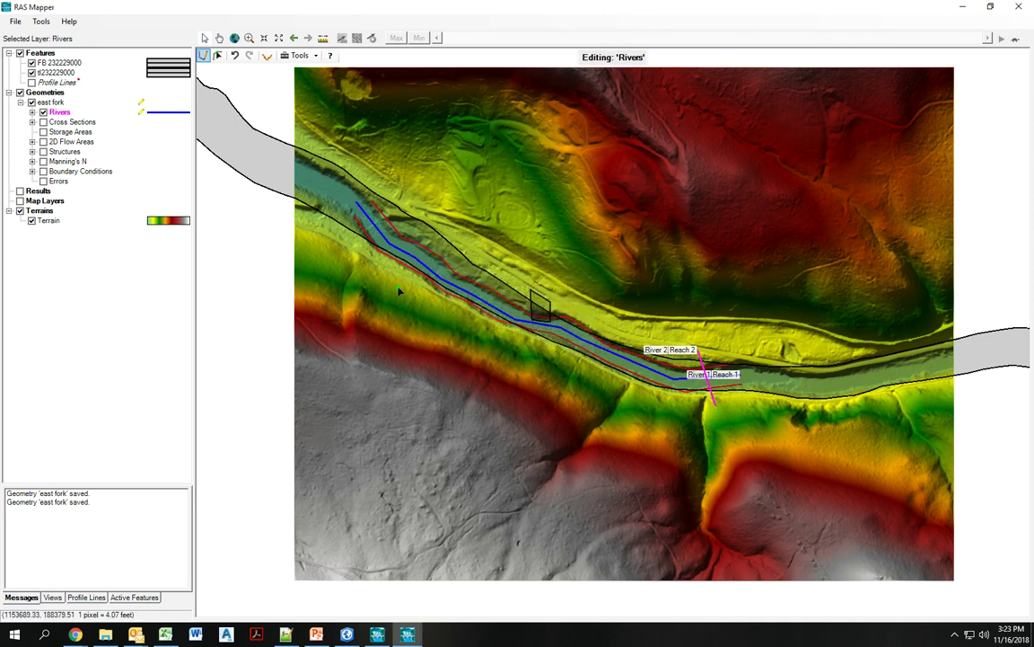
Step: Stop editing the Rivers layer and save the river edits
left_click(59, 122)
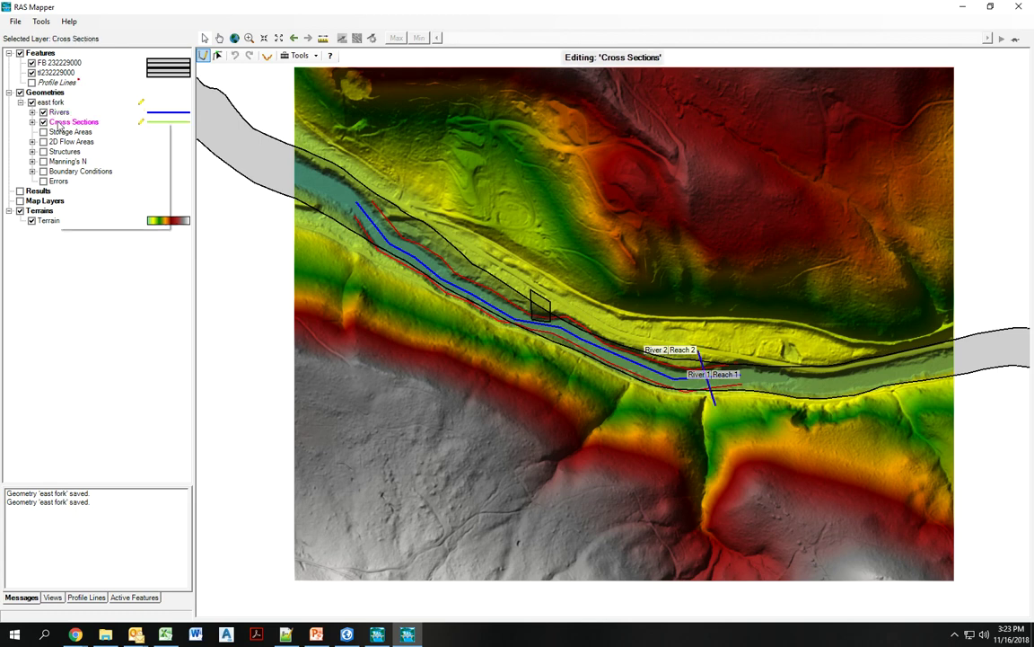
right_click(58, 122)
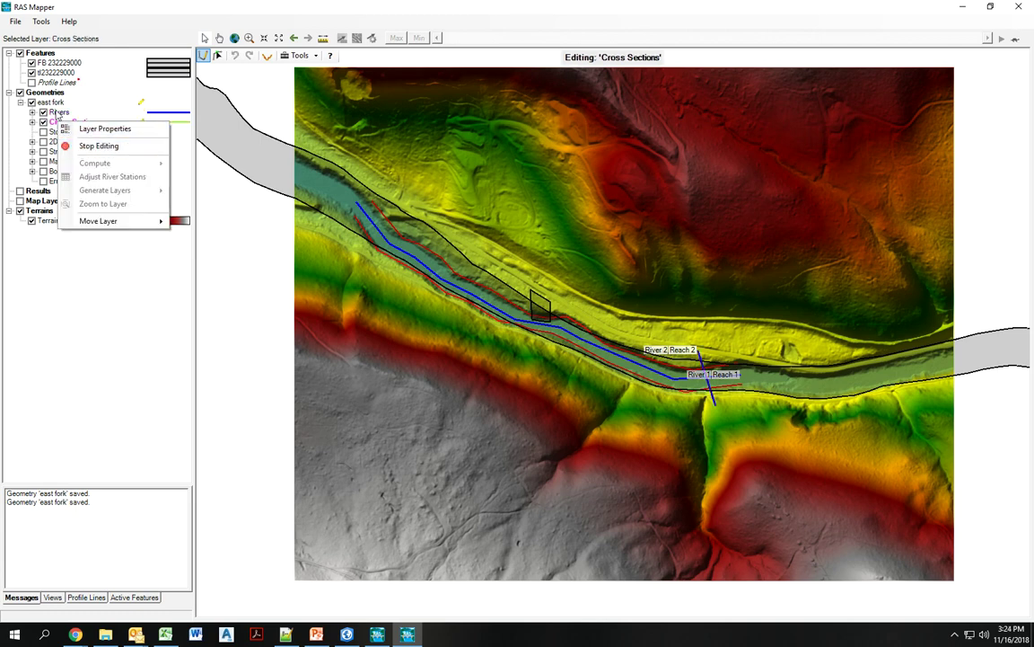
right_click(60, 112)
left_click(97, 148)
left_click(471, 353)
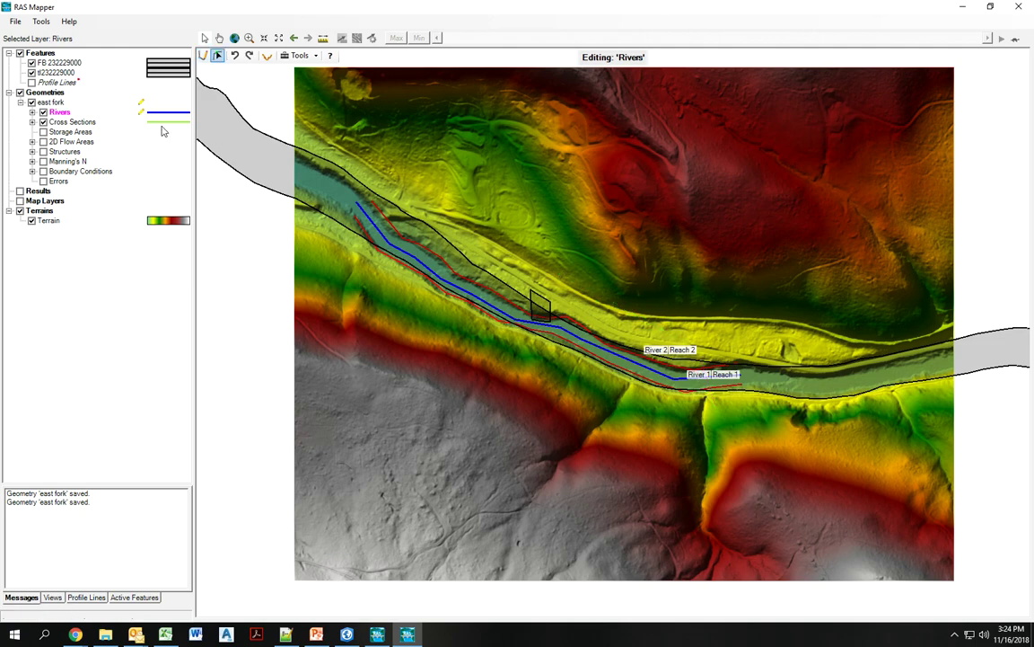
right_click(72, 115)
left_click(74, 119)
right_click(71, 115)
left_click(112, 154)
key("Return")
Step: Check the Cross Sections layer properties and start editing cross sections at the downstream end
double_click(63, 122)
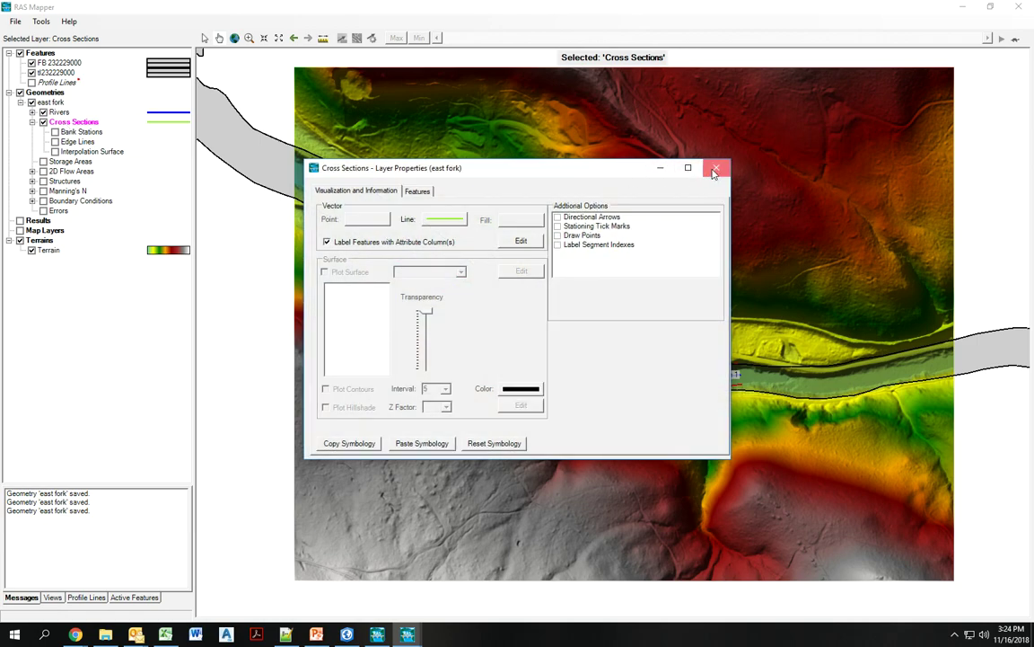
left_click(716, 167)
right_click(90, 129)
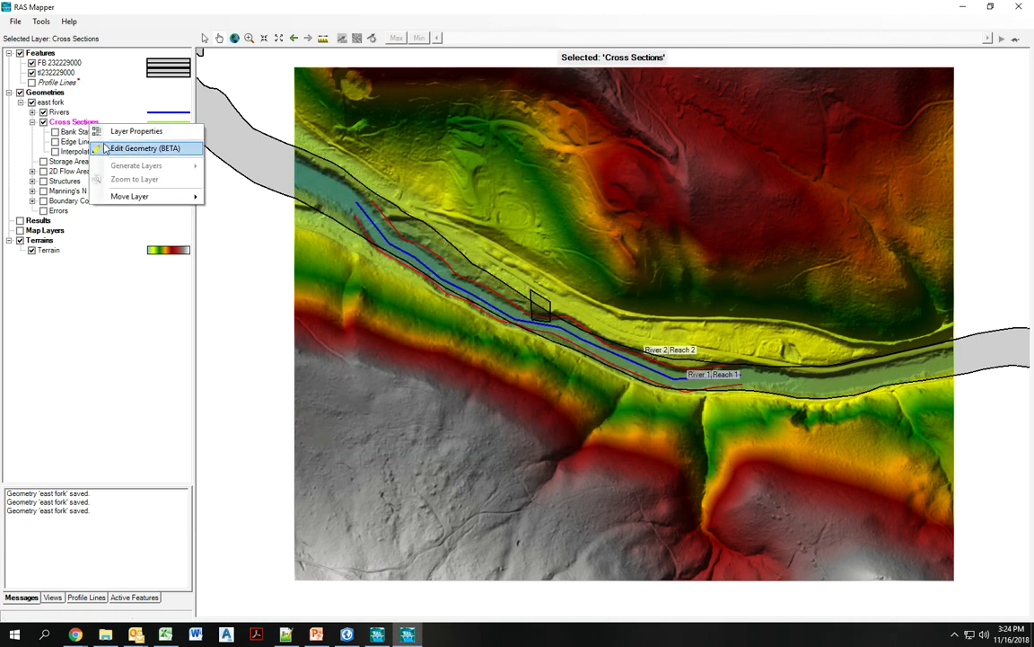
left_click(116, 148)
left_click(706, 351)
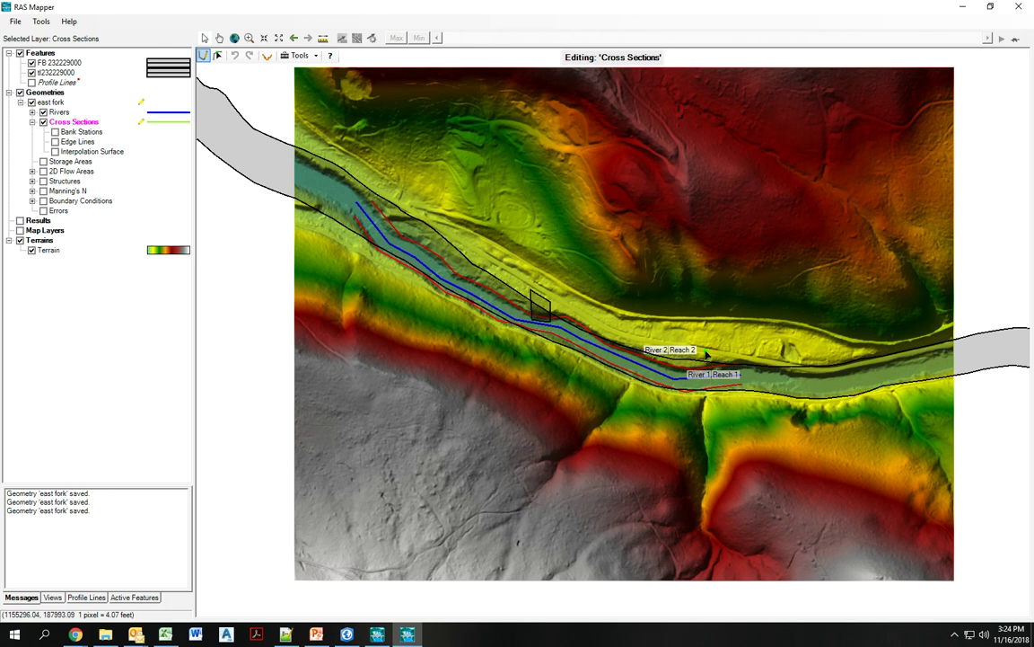
Step: Draw cross sections 2694, 2215, 1786, 1590, 1335, 1025 and 546 across the channel
double_click(715, 409)
left_click(651, 344)
double_click(635, 378)
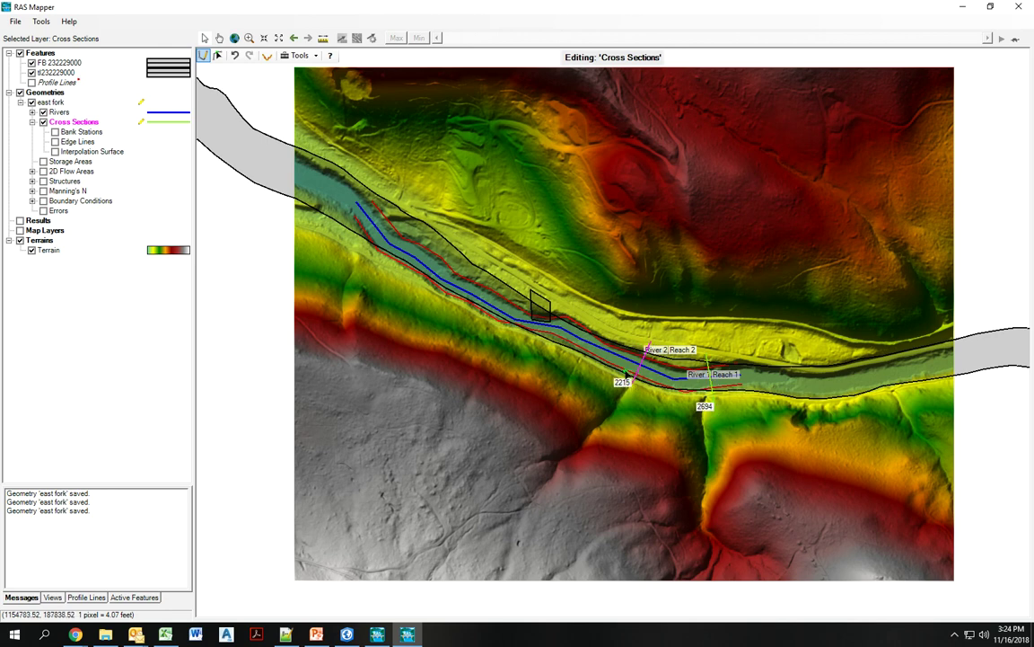
left_click(593, 327)
double_click(566, 349)
left_click(554, 303)
double_click(554, 348)
left_click(523, 288)
double_click(503, 314)
double_click(487, 281)
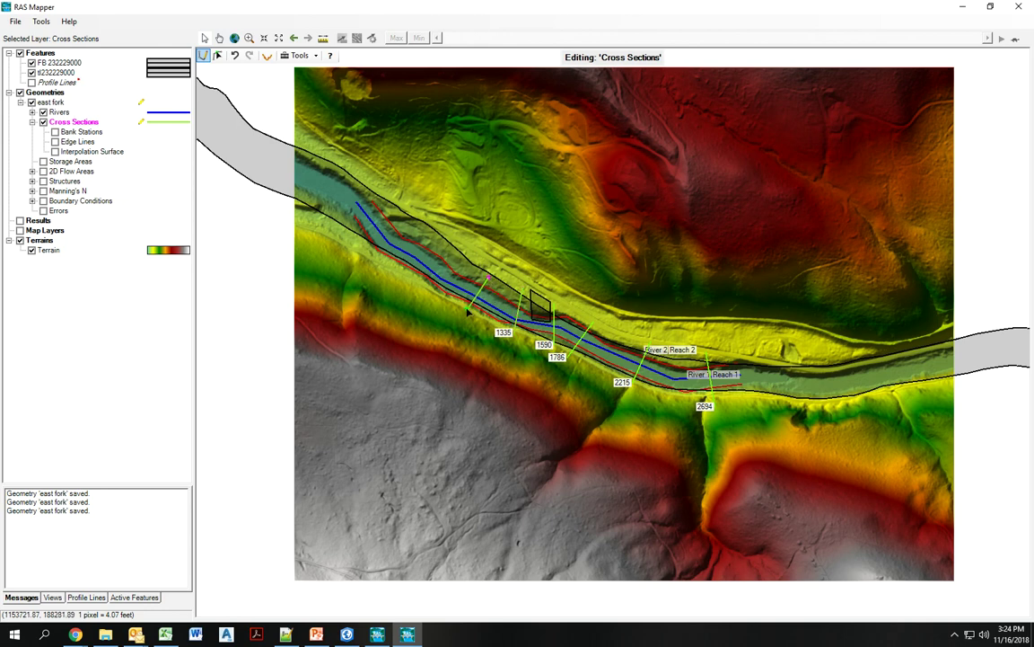
left_click(401, 209)
double_click(358, 247)
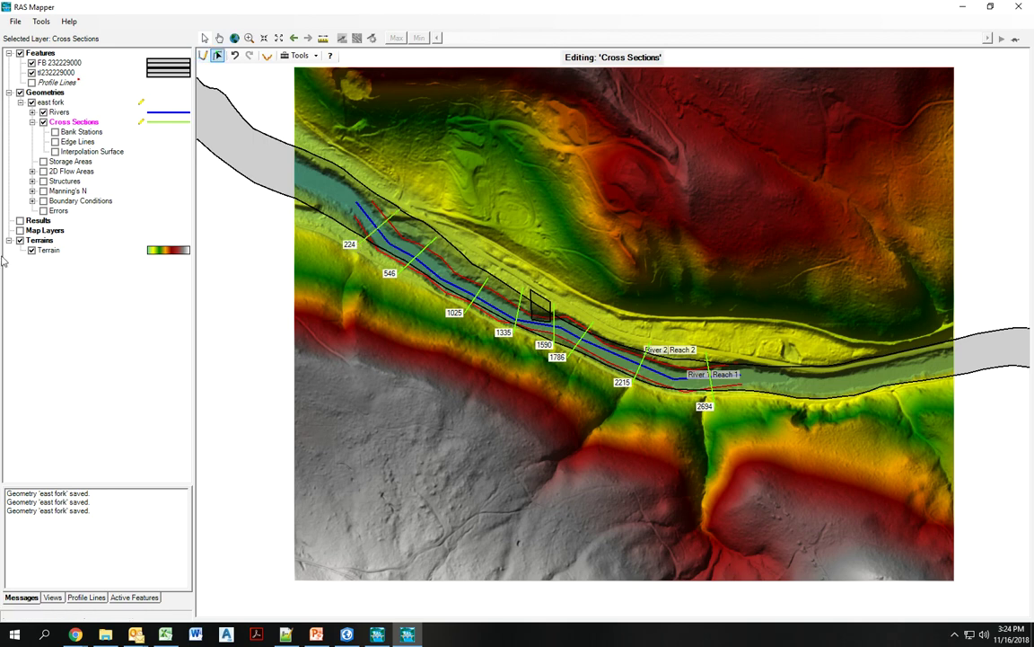
Step: Stop editing the cross sections and save them
right_click(71, 126)
left_click(90, 147)
left_click(461, 350)
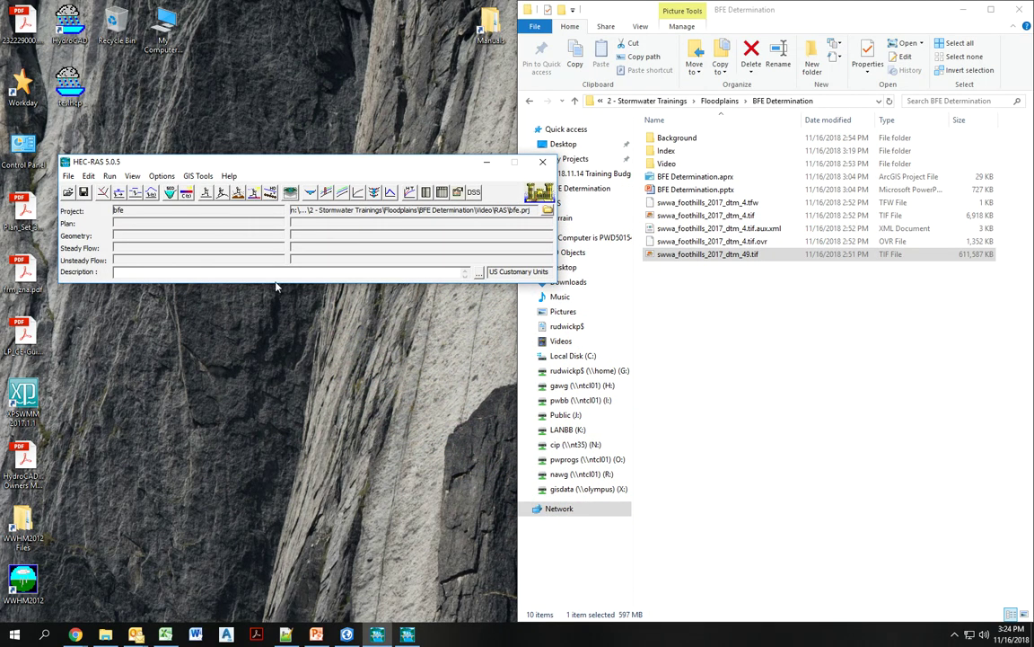
Step: Load the east fork geometry full-screen and show cross section 2694's data
left_click(103, 193)
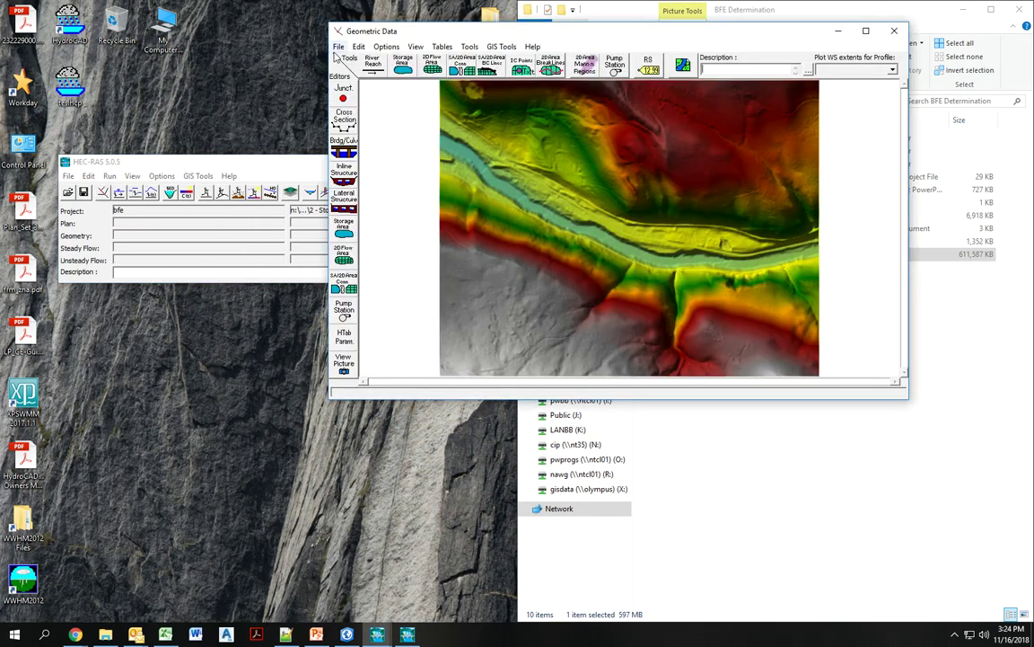
left_click(338, 46)
left_click(383, 74)
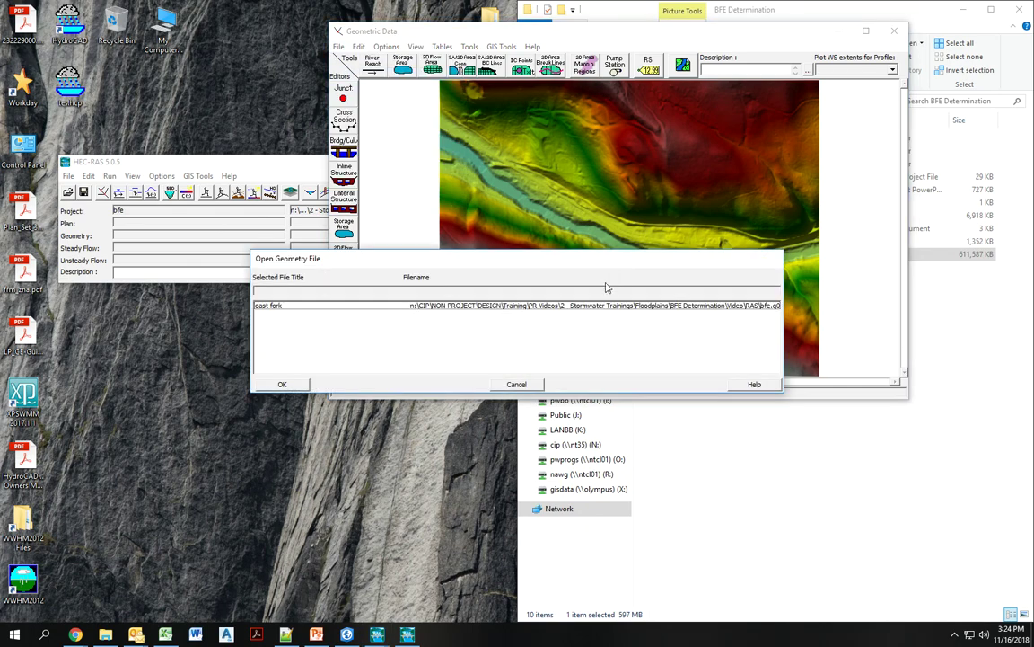
double_click(600, 306)
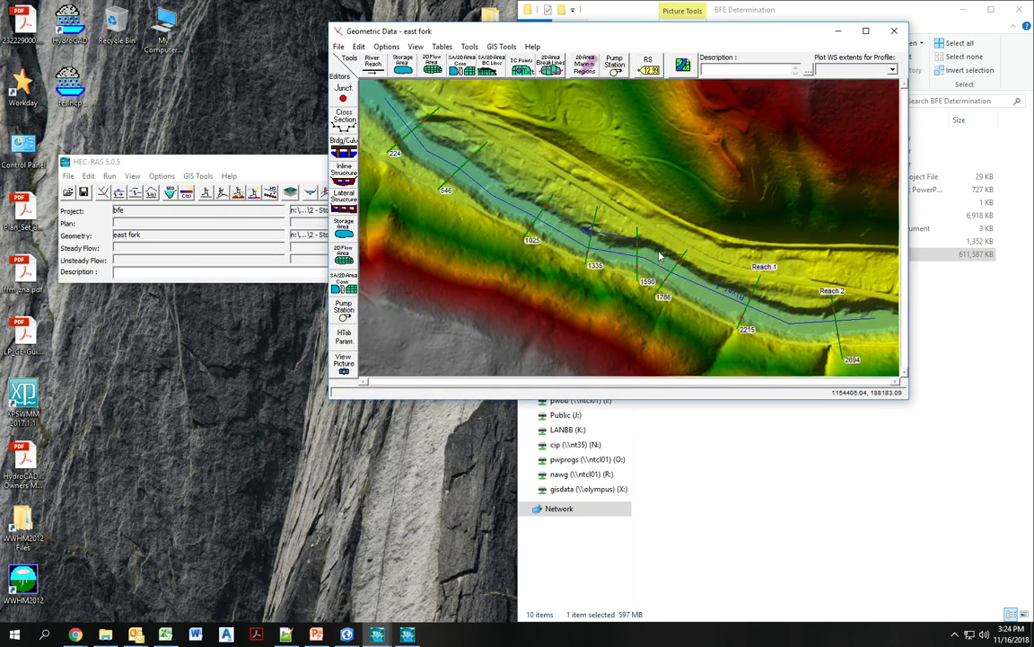
left_click(866, 31)
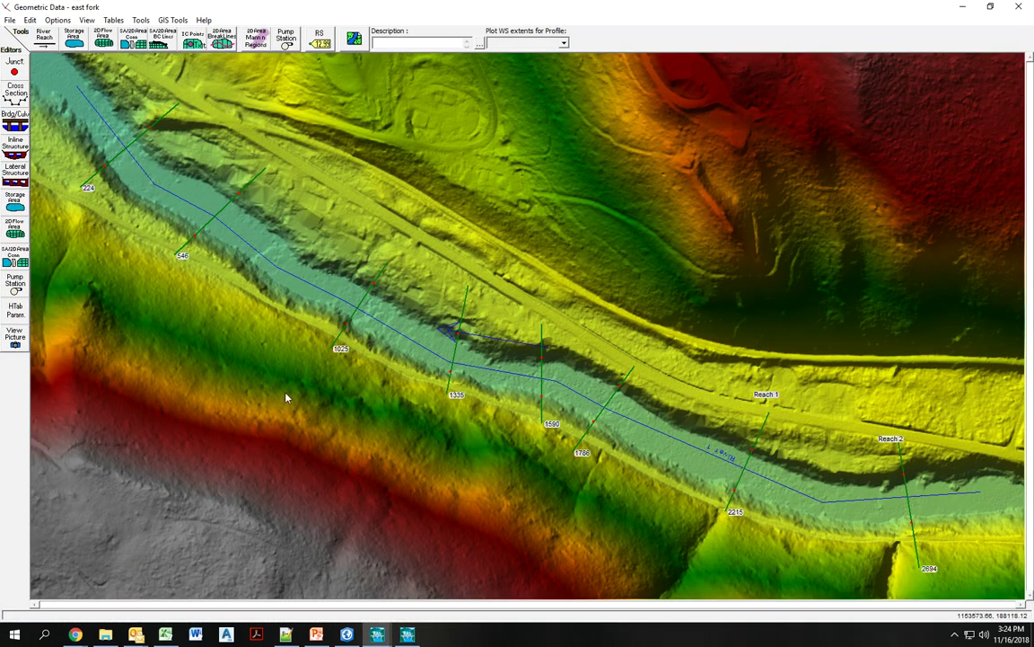
left_click(16, 90)
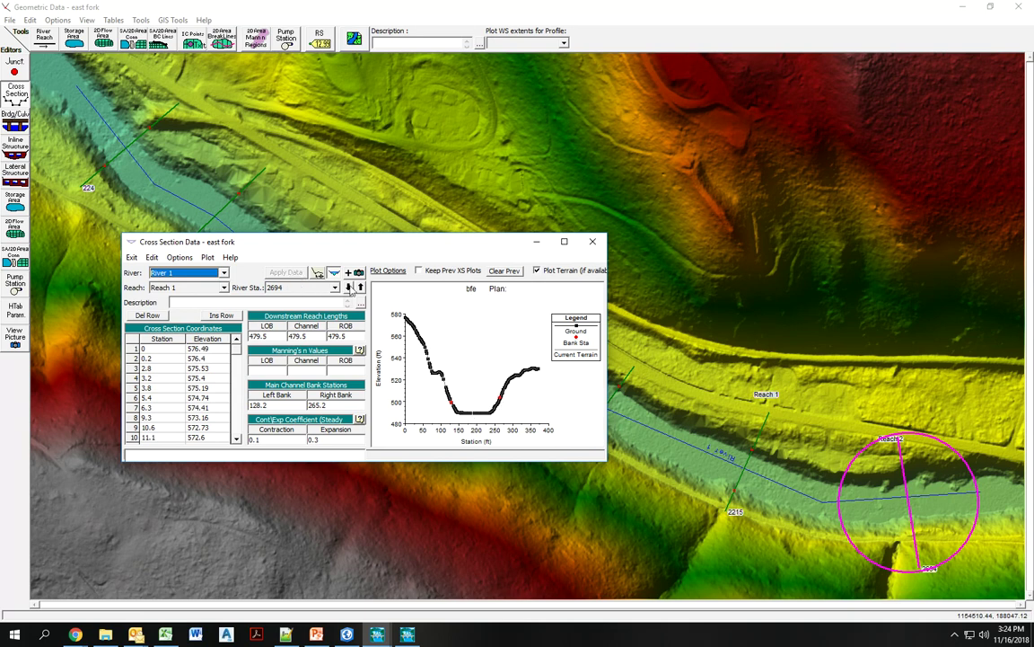
Step: Step through cross sections 2215, 1786 and 1590 down to 1025, then close the Cross Section Data window
left_click(349, 288)
left_click(348, 287)
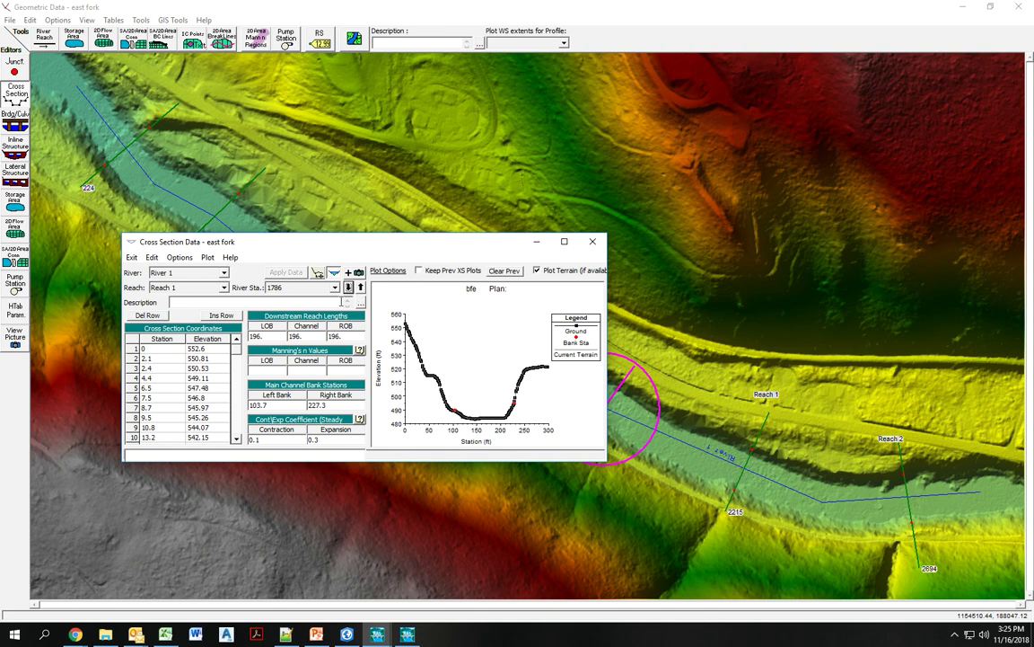
left_click(348, 288)
left_click(349, 287)
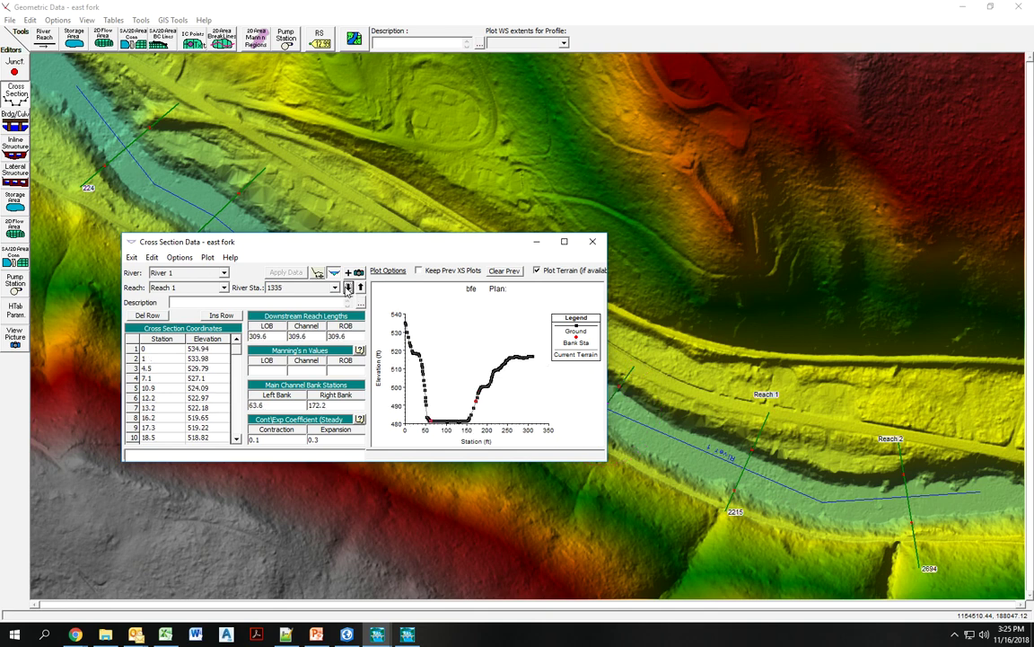
left_click(348, 287)
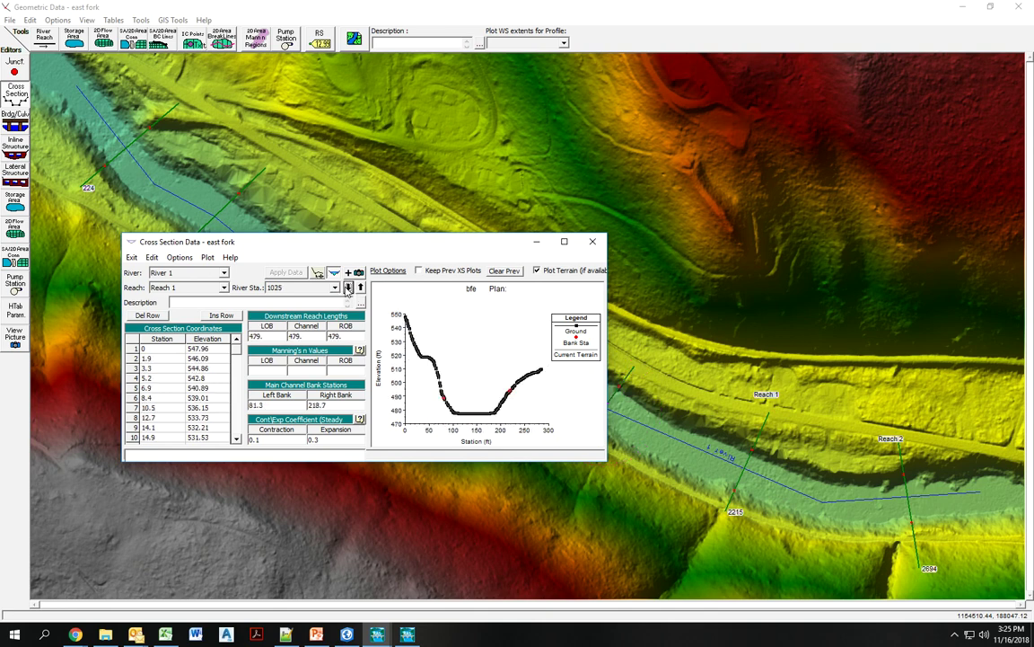
left_click(592, 241)
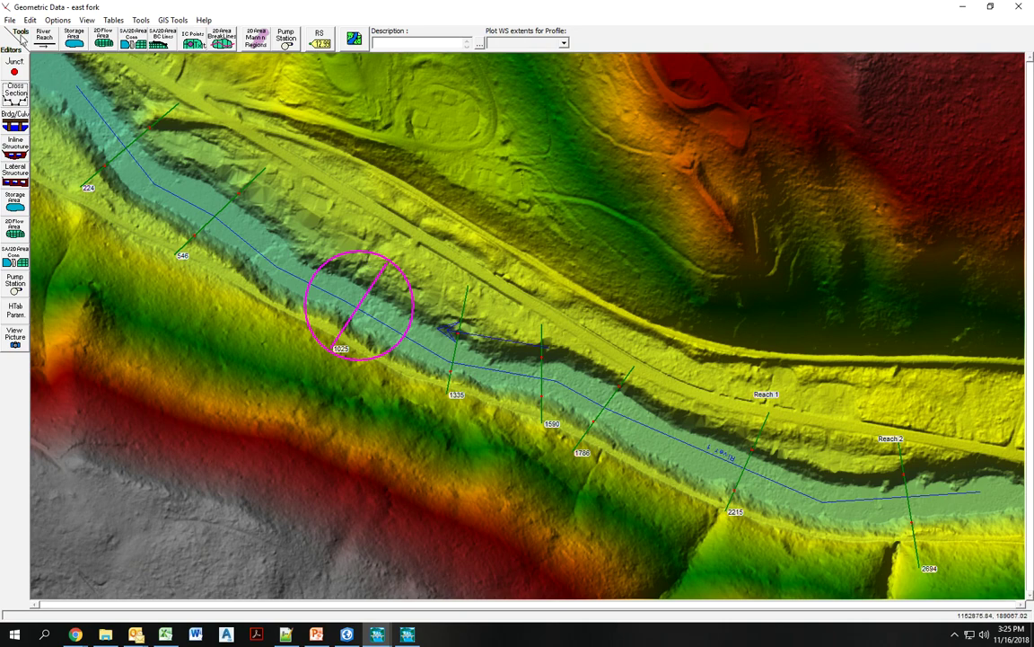
Step: Set Manning's n to .1 on both overbanks and .05 in the channel for all cross sections
left_click(140, 20)
mouse_move(117, 24)
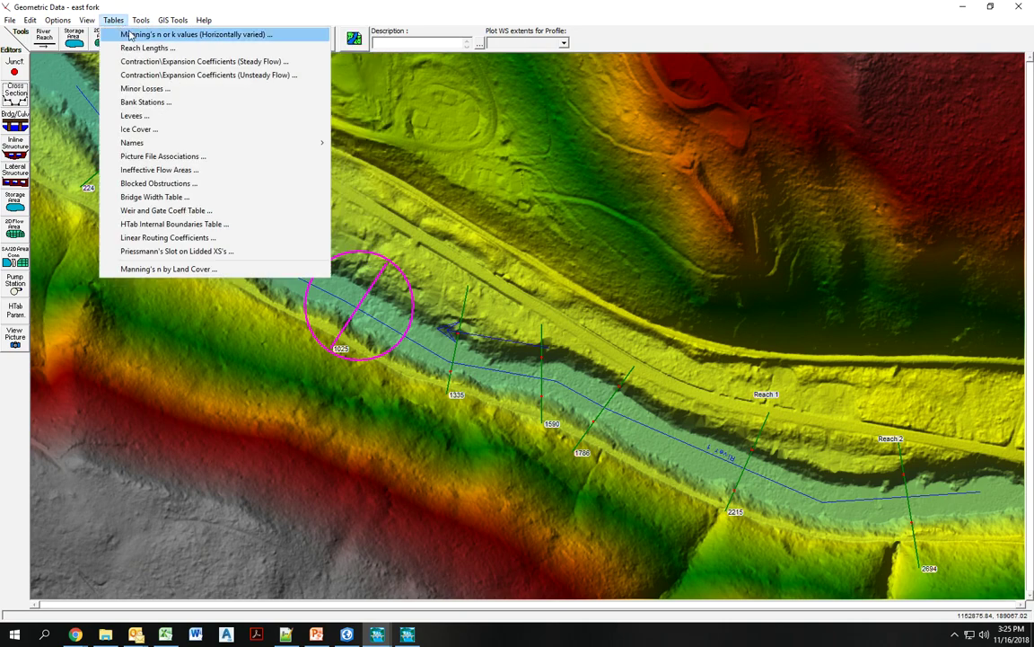
left_click(153, 34)
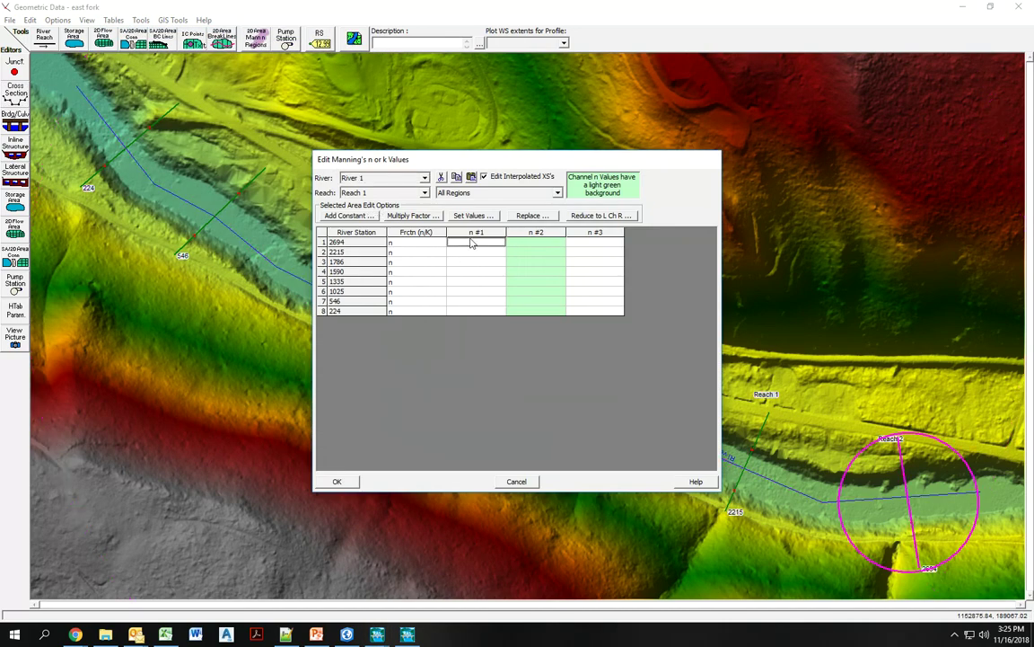
left_click(475, 233)
left_click(589, 235, "shift")
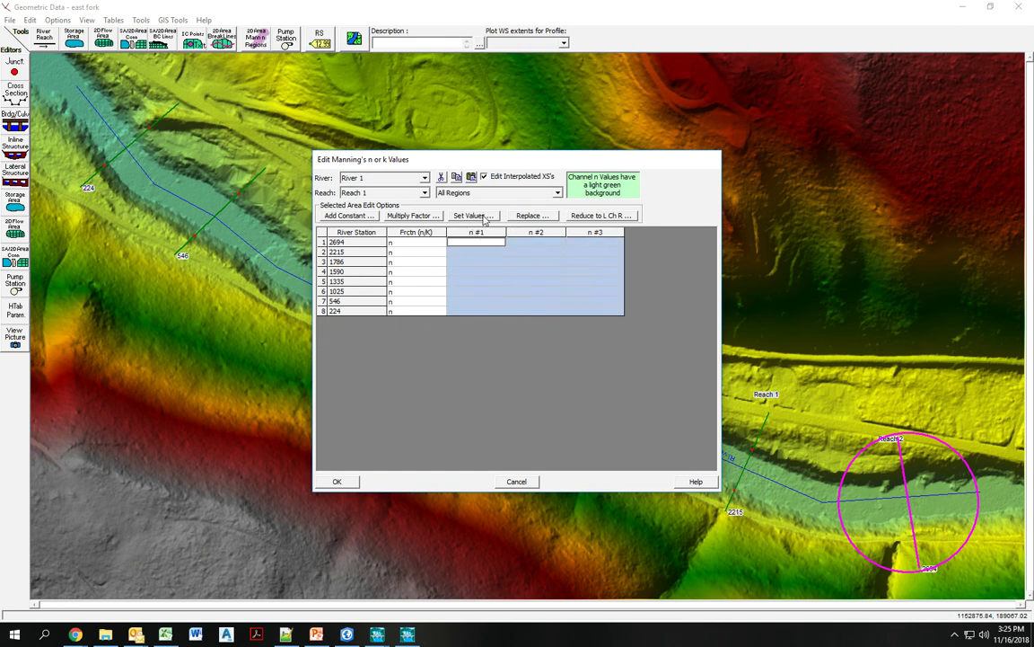
left_click(485, 219)
key("Return")
left_click(487, 218)
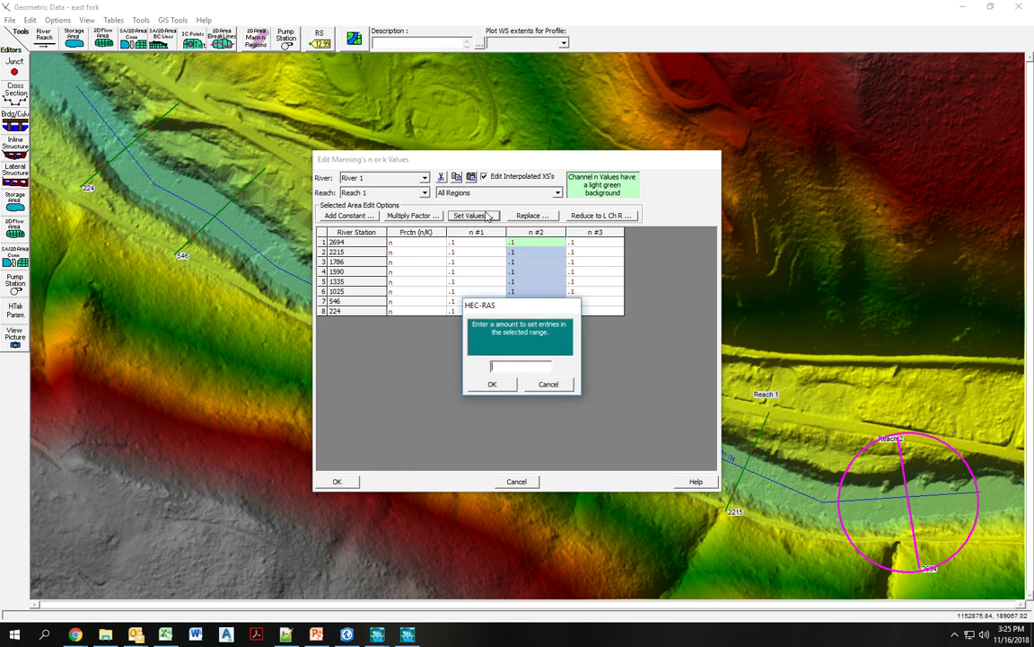
key("Return")
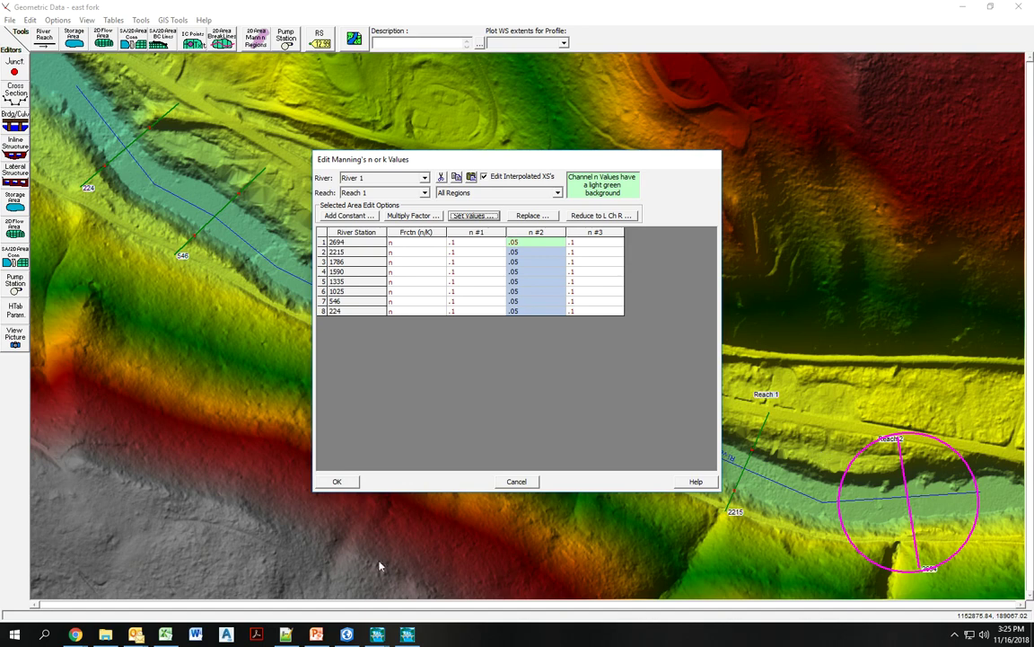
left_click(336, 483)
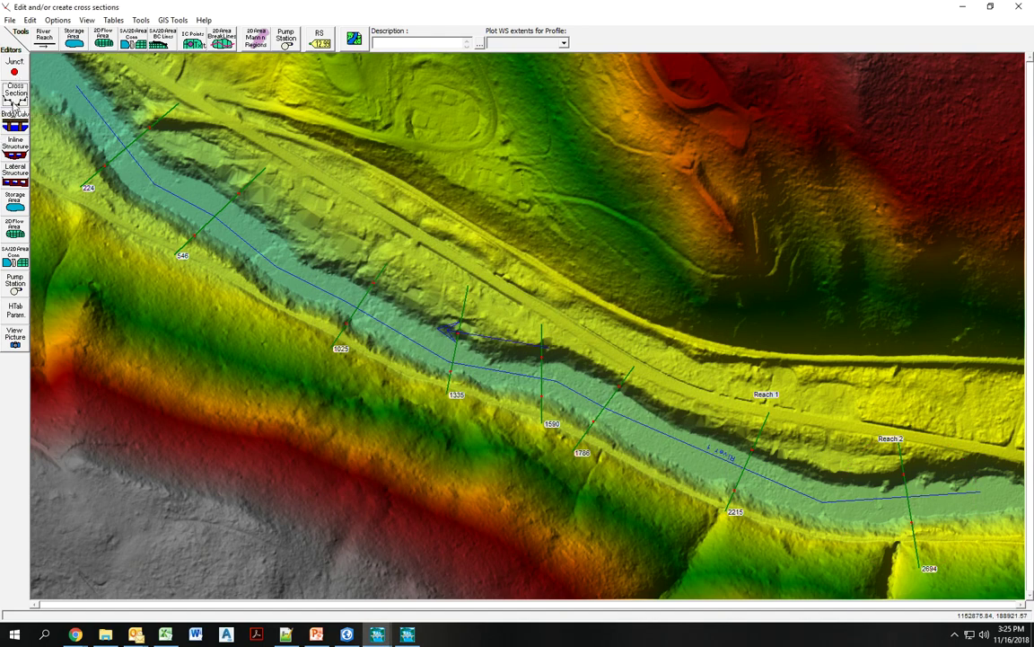
left_click(17, 93)
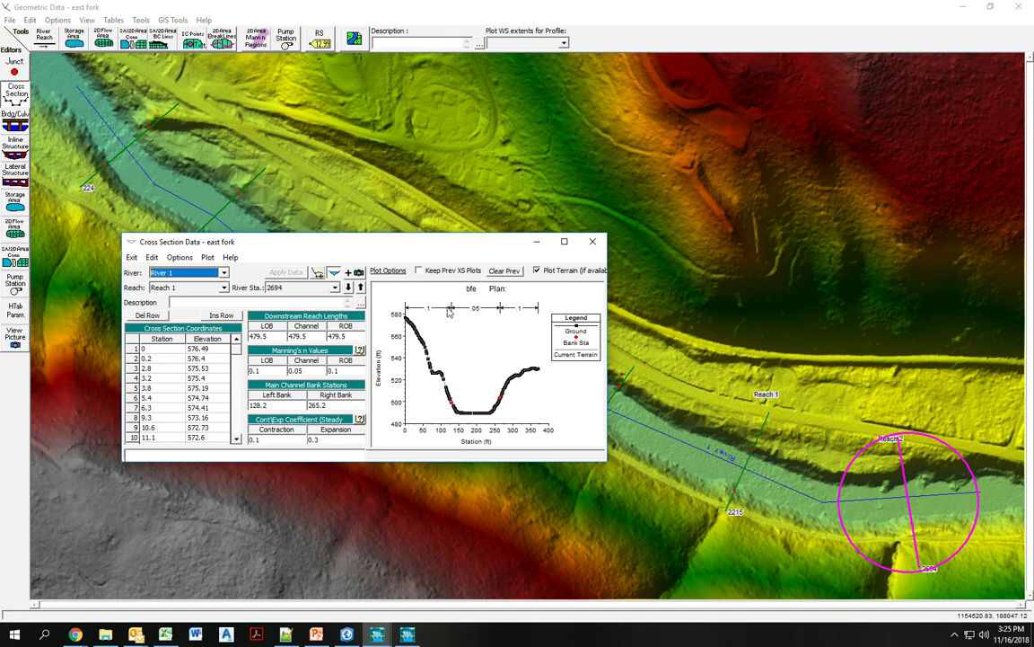
left_click(348, 287)
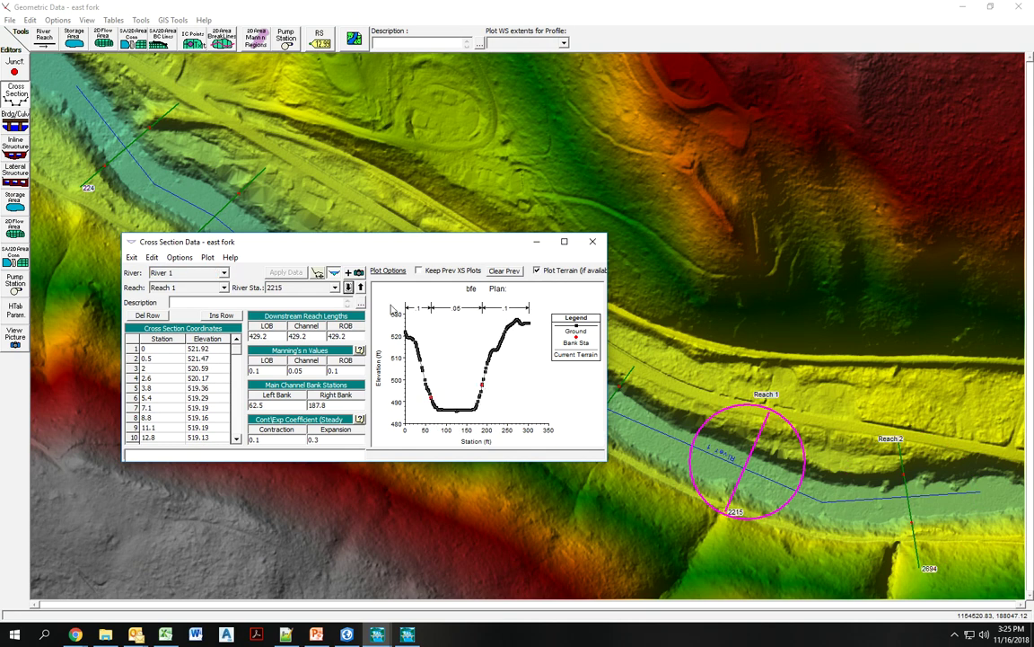
left_click(348, 287)
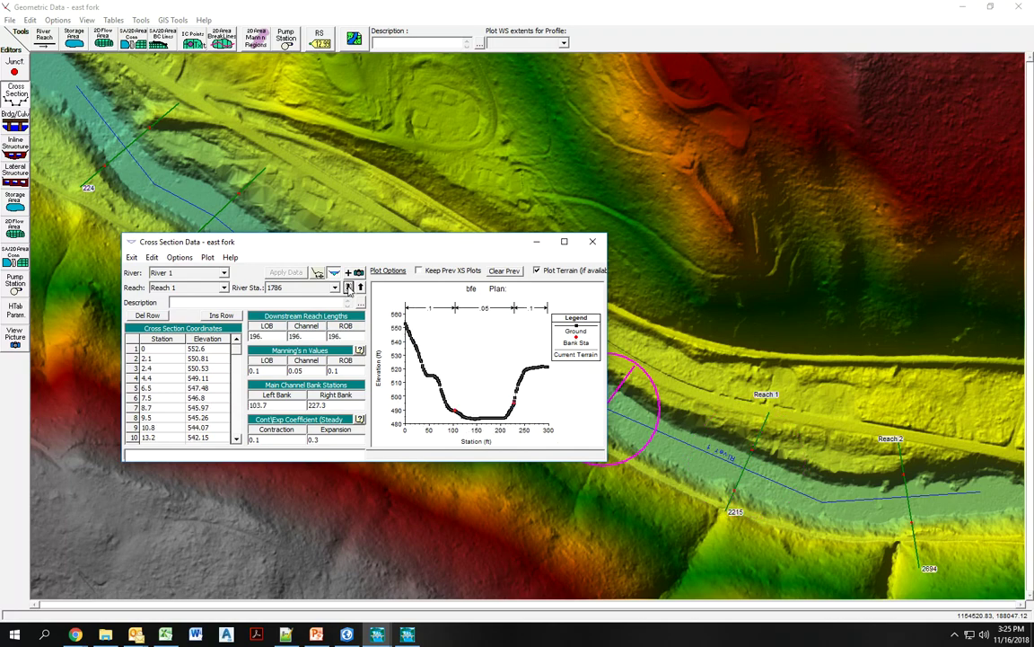
left_click(348, 287)
left_click(349, 287)
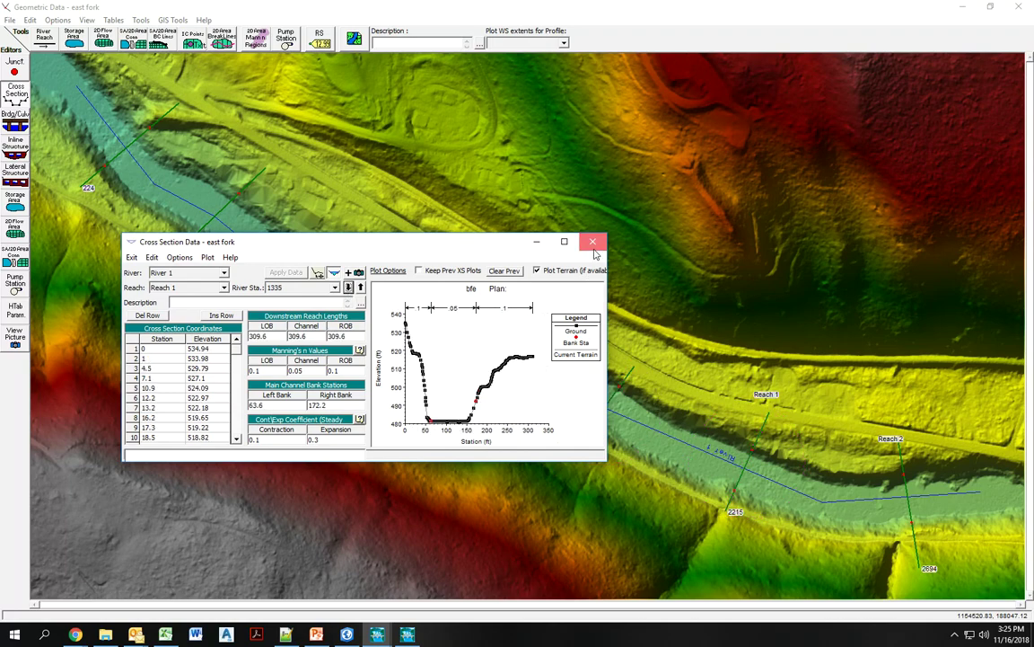
left_click(593, 241)
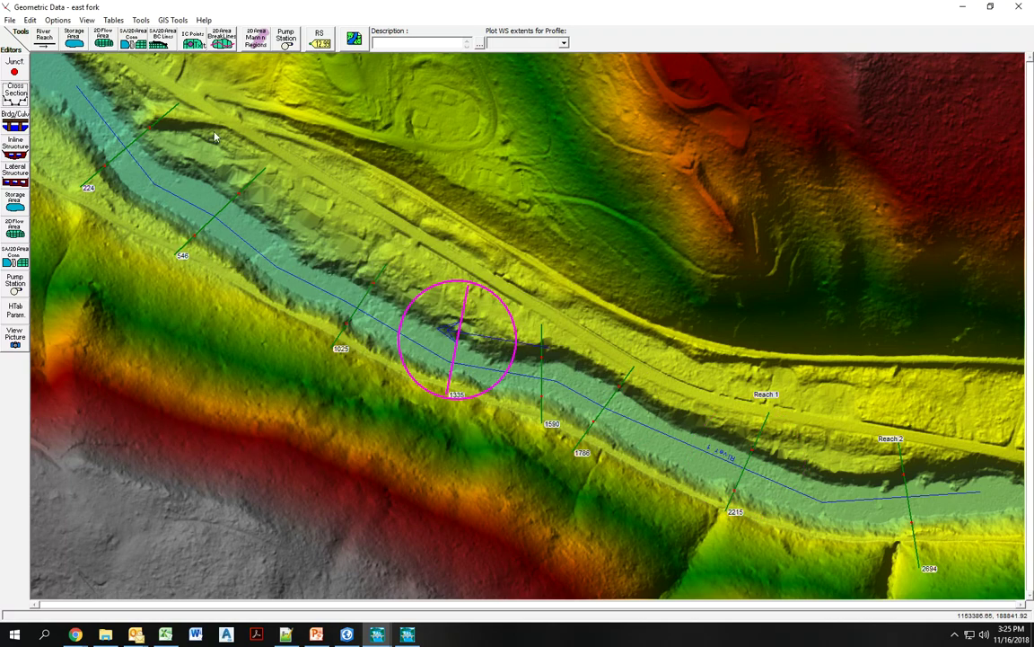
Step: Save the east fork geometry data
left_click(9, 19)
left_click(31, 62)
left_click(962, 7)
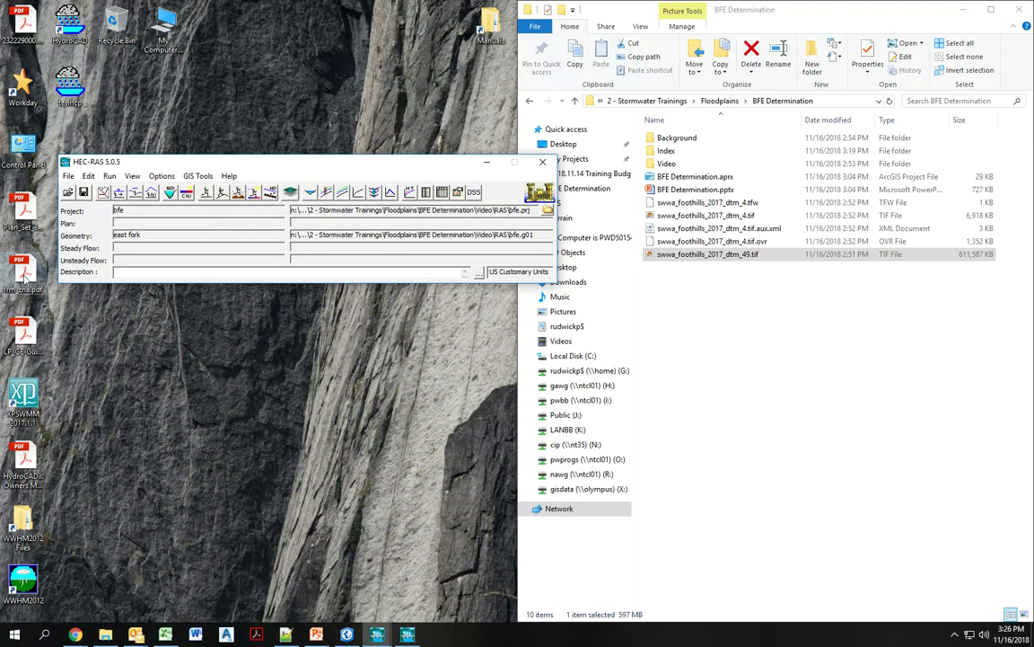
left_click(109, 175)
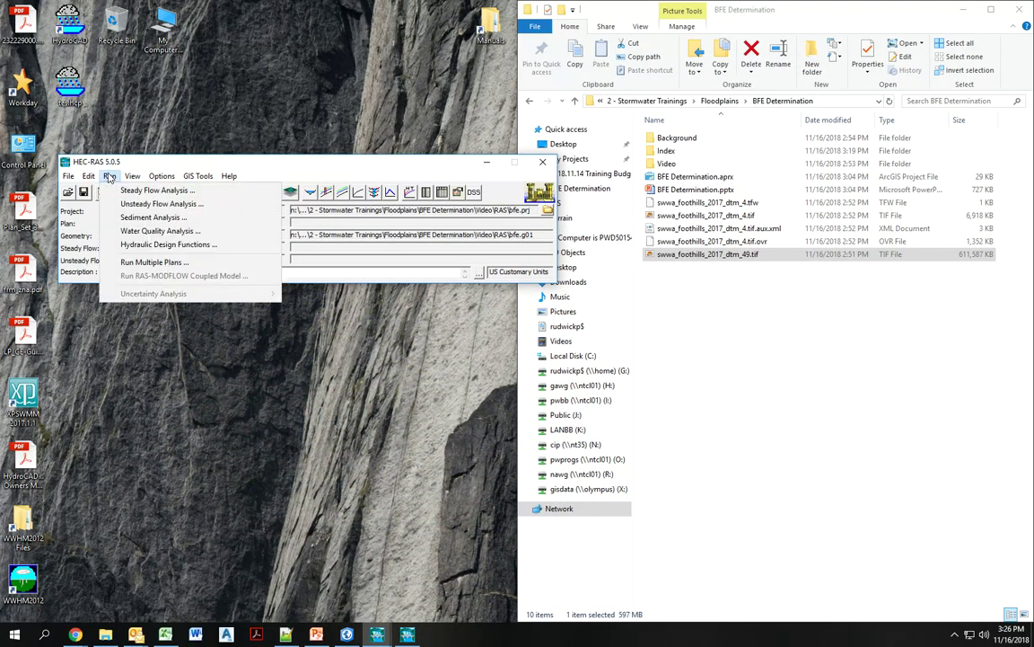
left_click(124, 194)
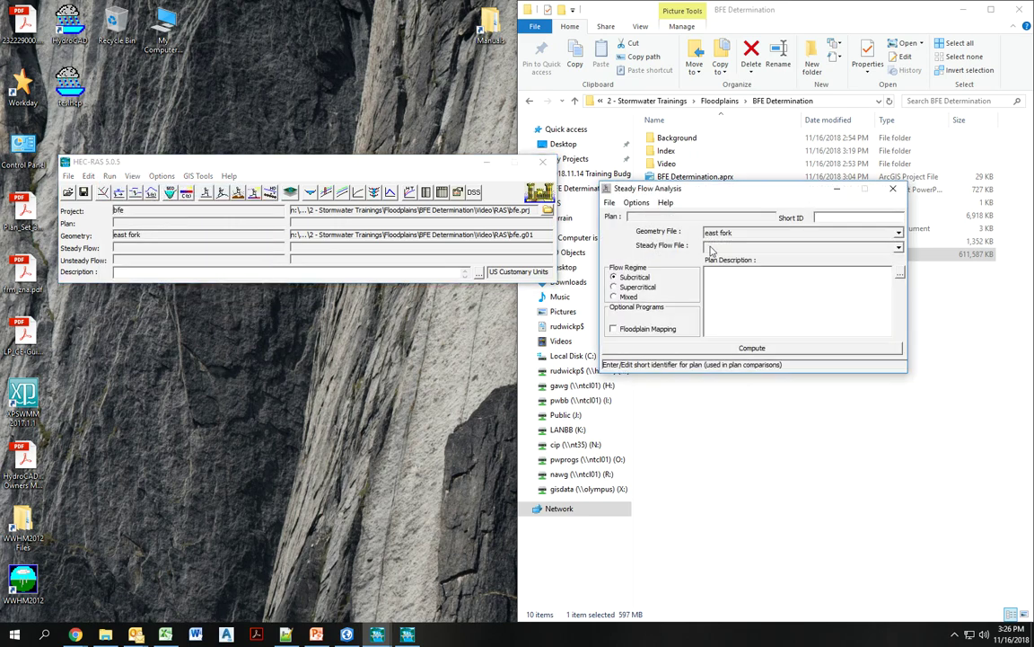
left_click(894, 190)
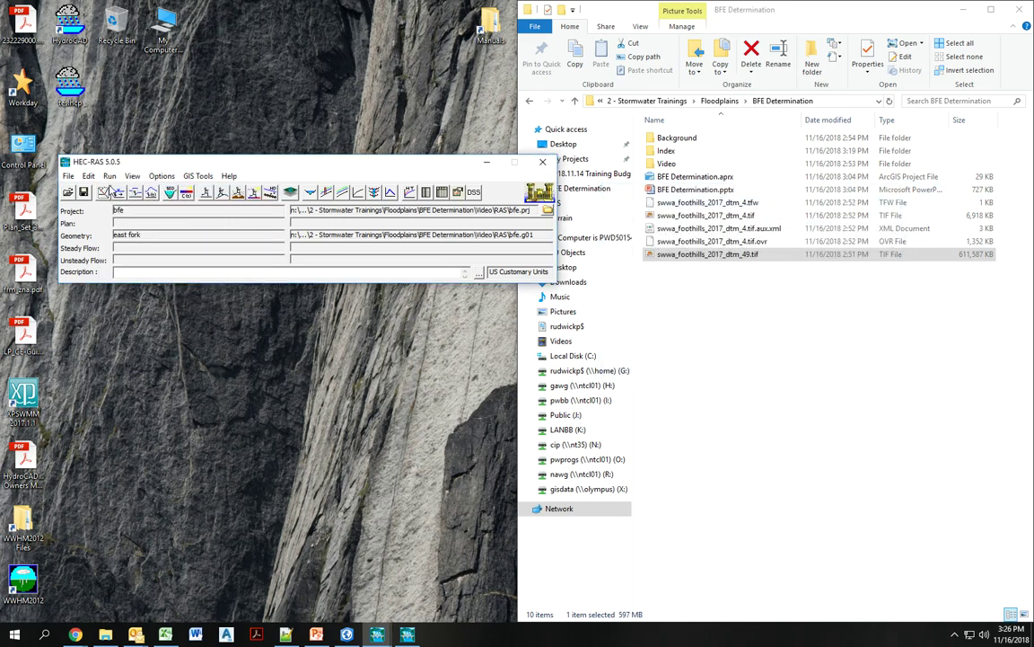
Step: Enter a PF 1 flow of 21100 at station 2694 in the steady flow data
left_click(88, 175)
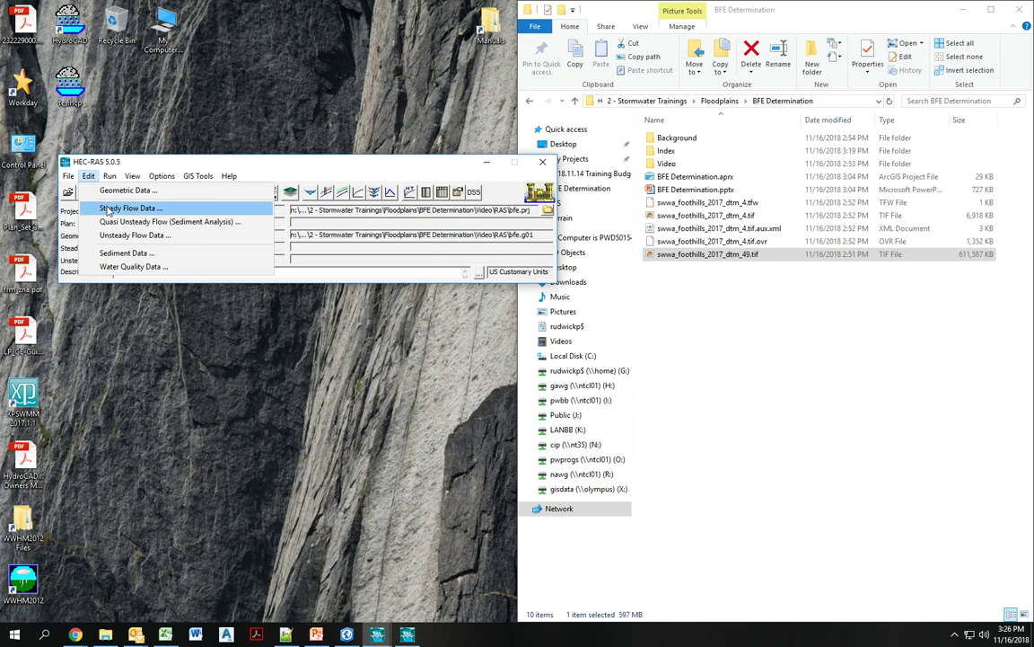
left_click(109, 209)
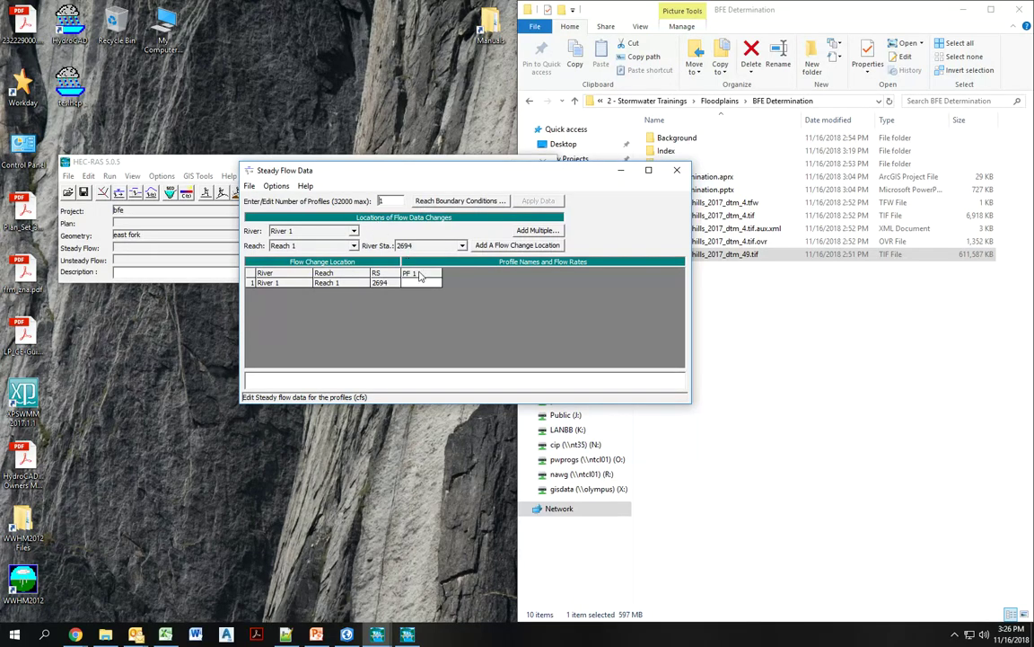
left_click(293, 634)
left_click(422, 283)
type("21100")
key("Tab")
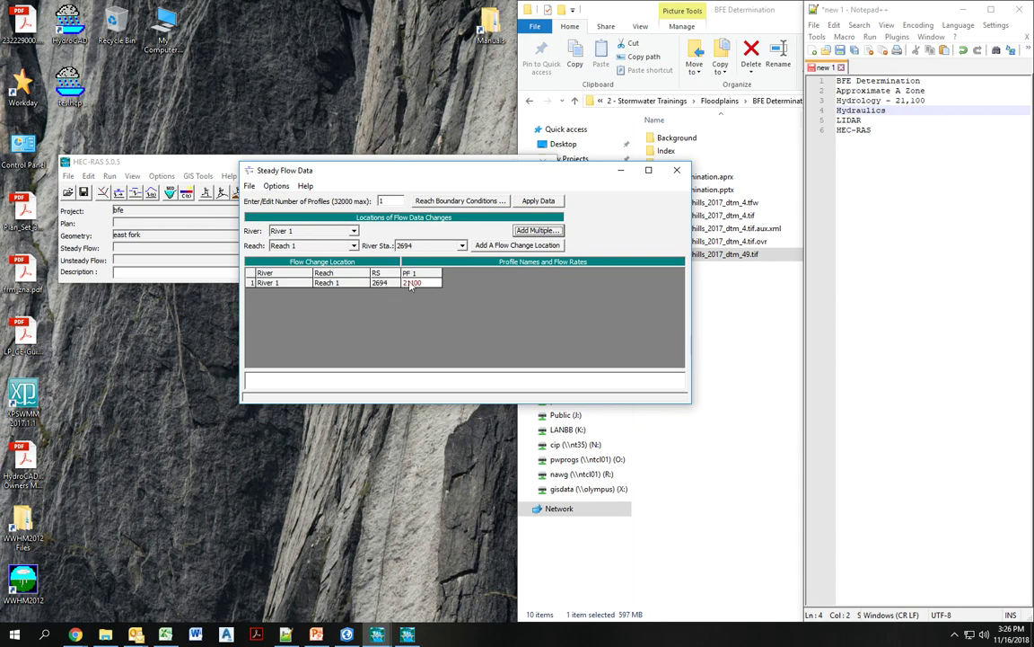
Step: Keep the steady flow data at a single profile
left_click(276, 185)
left_click(316, 199)
left_click(382, 201)
type("2")
key("Tab")
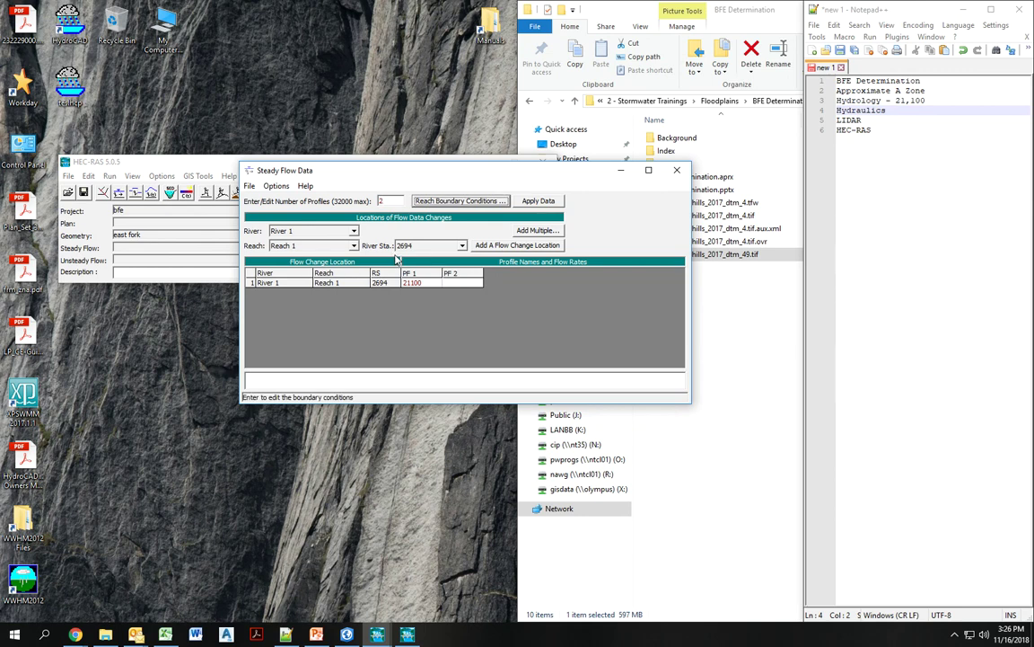
double_click(395, 201)
type("1")
key("Tab")
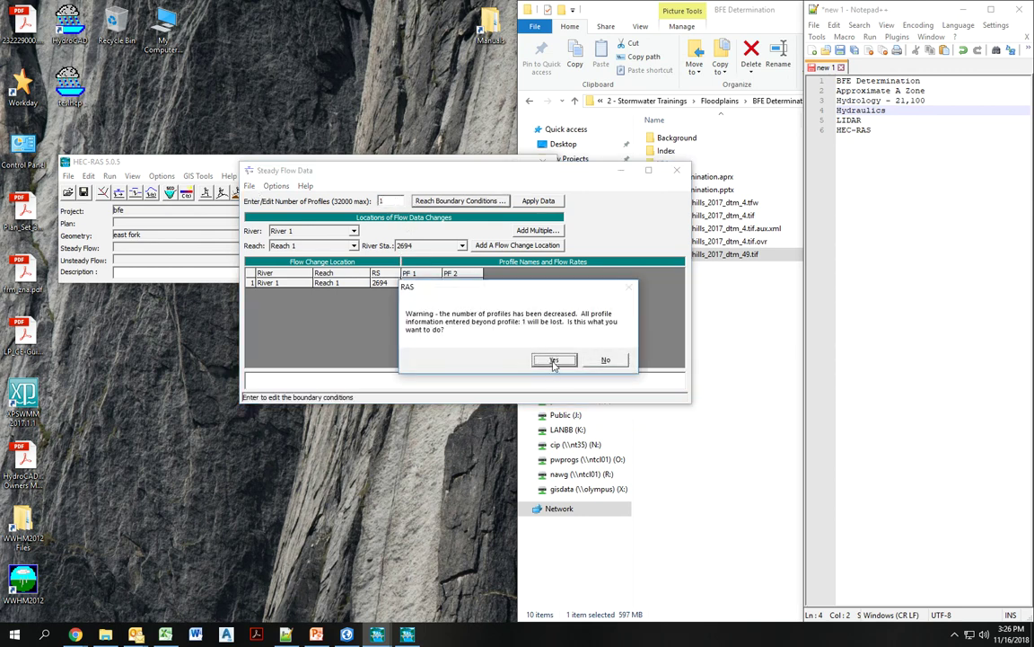
left_click(554, 361)
Step: Rename the PF 1 profile to '100 yr'
left_click(276, 186)
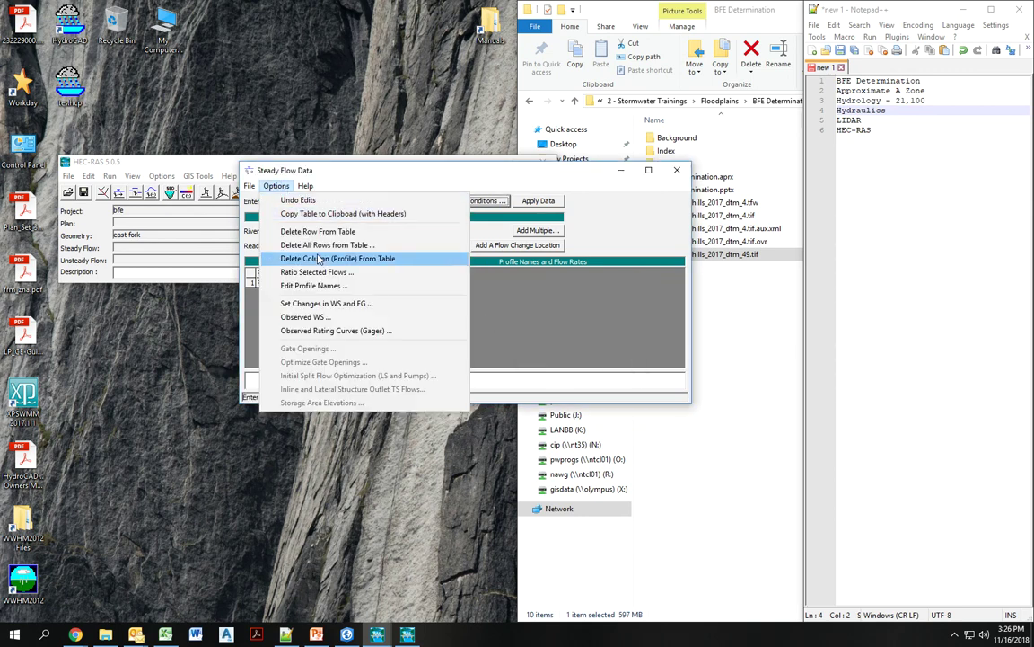
left_click(310, 286)
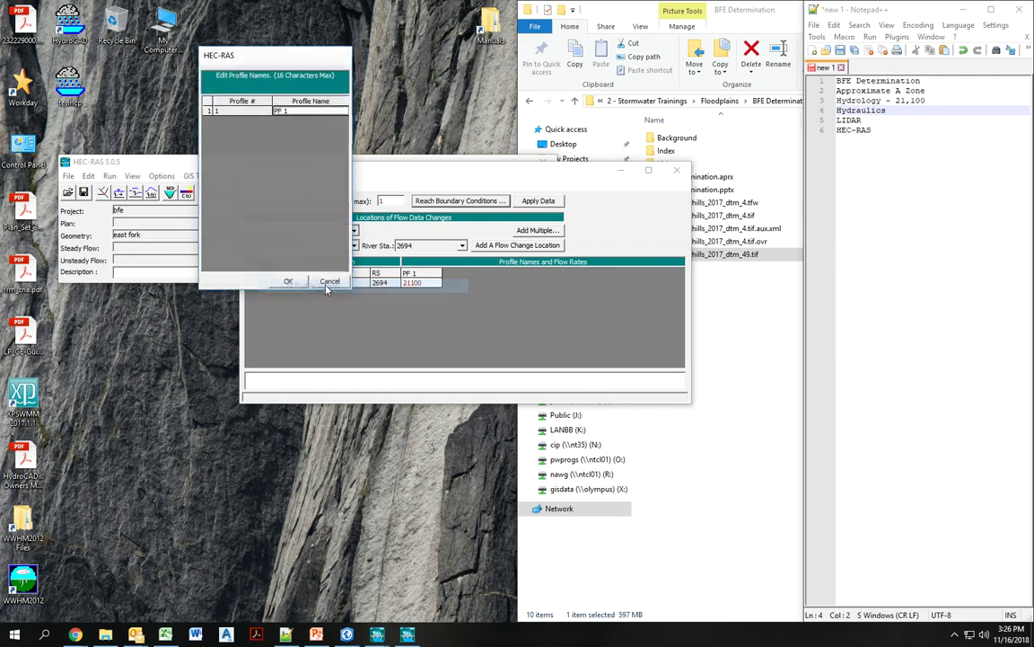
left_click(280, 110)
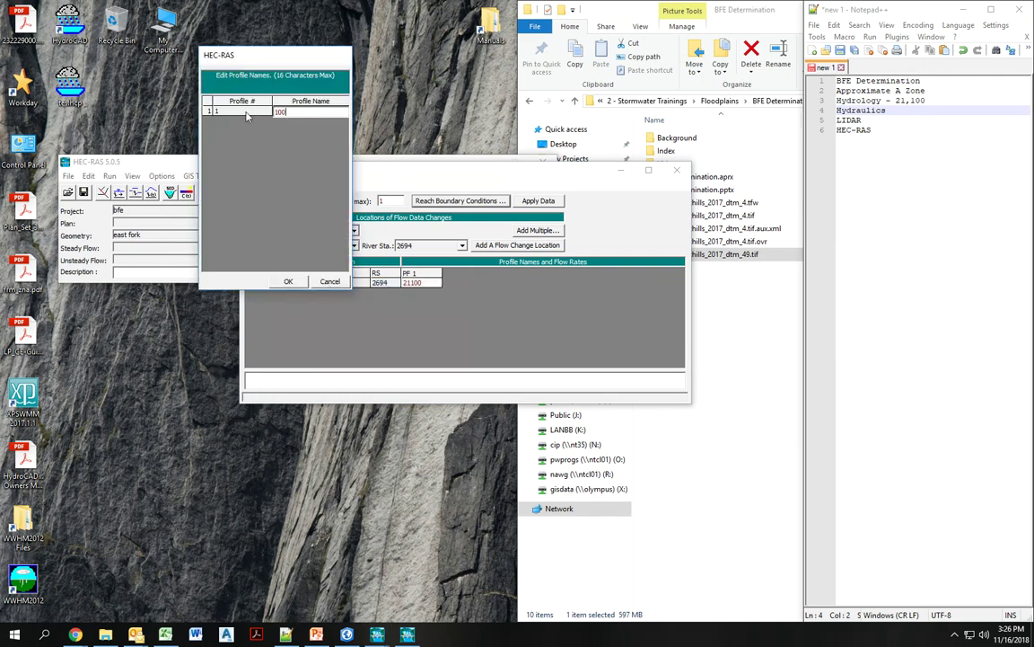
type("100 yr")
left_click(287, 281)
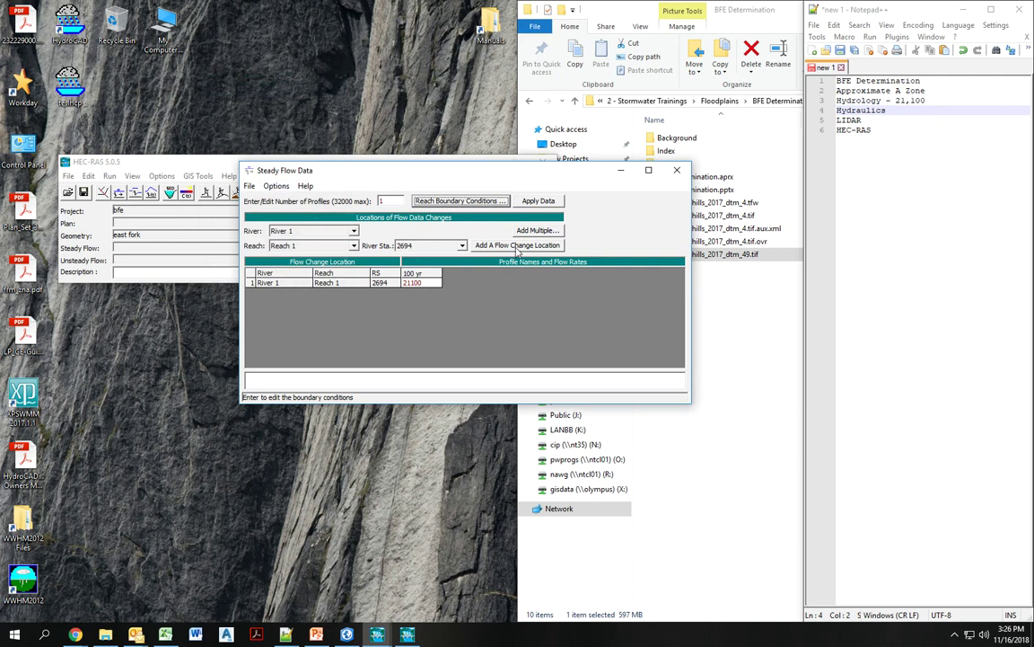
Step: Set the River 1 downstream boundary to normal depth with a .005 slope
left_click(486, 201)
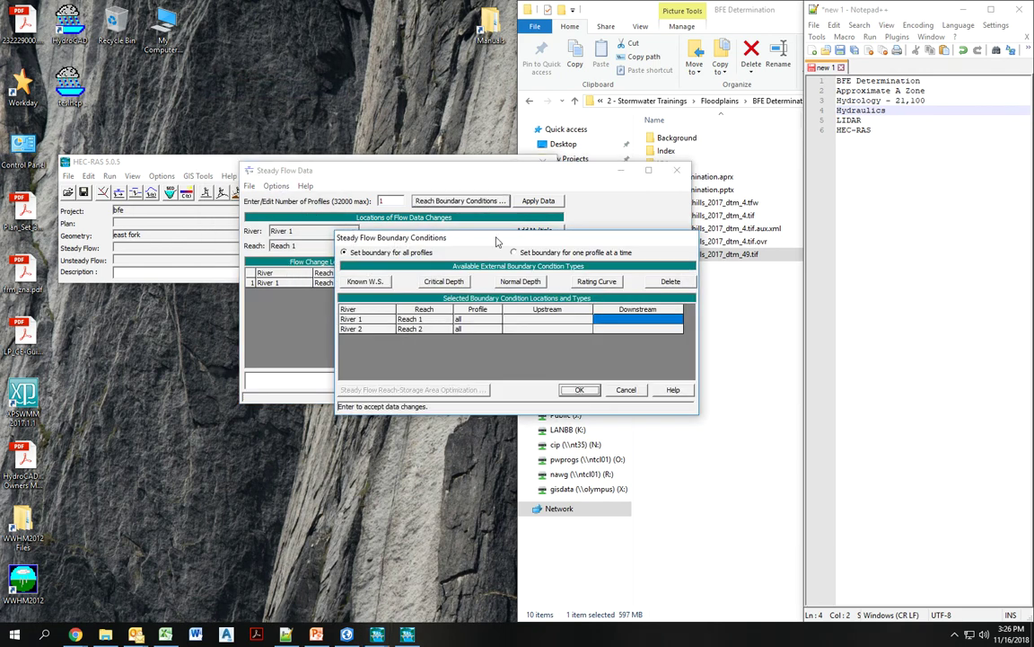
left_click_drag(496, 241, 482, 218)
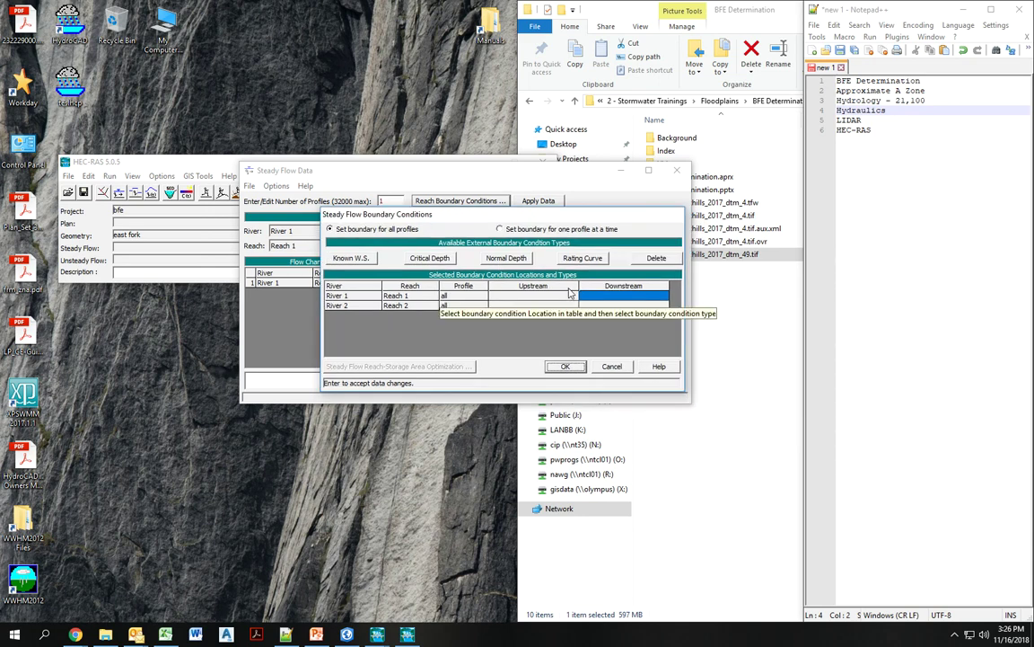
left_click(611, 368)
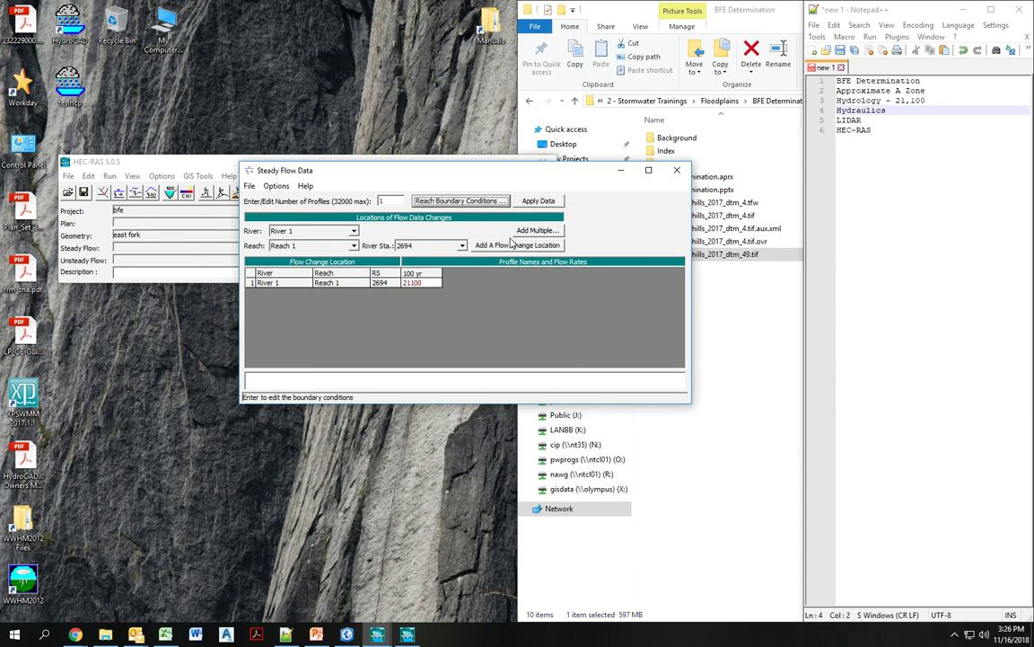
left_click(442, 202)
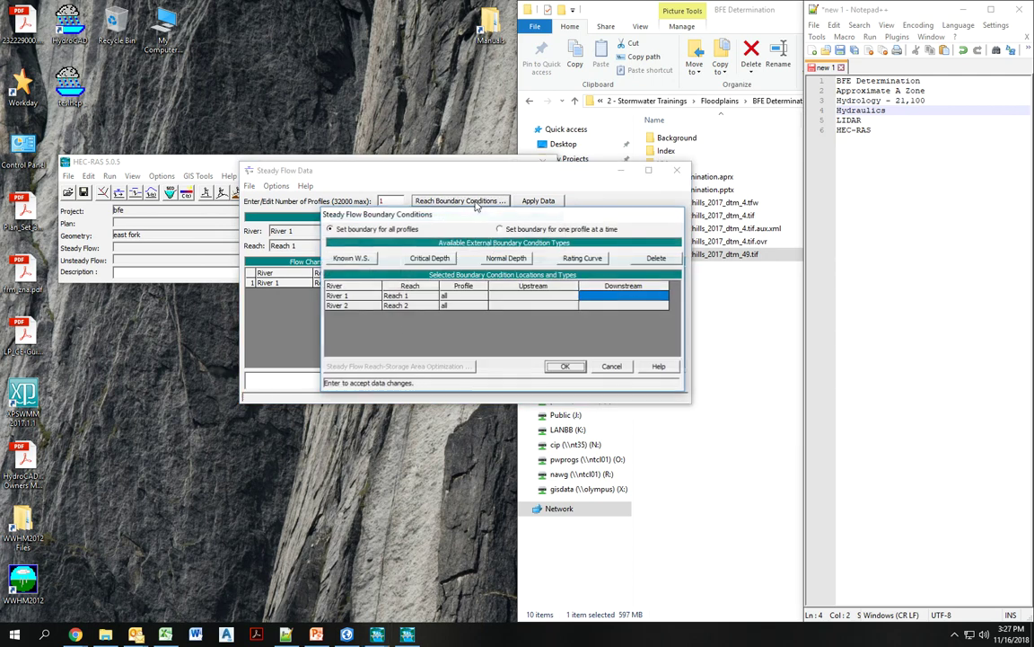
left_click(597, 296)
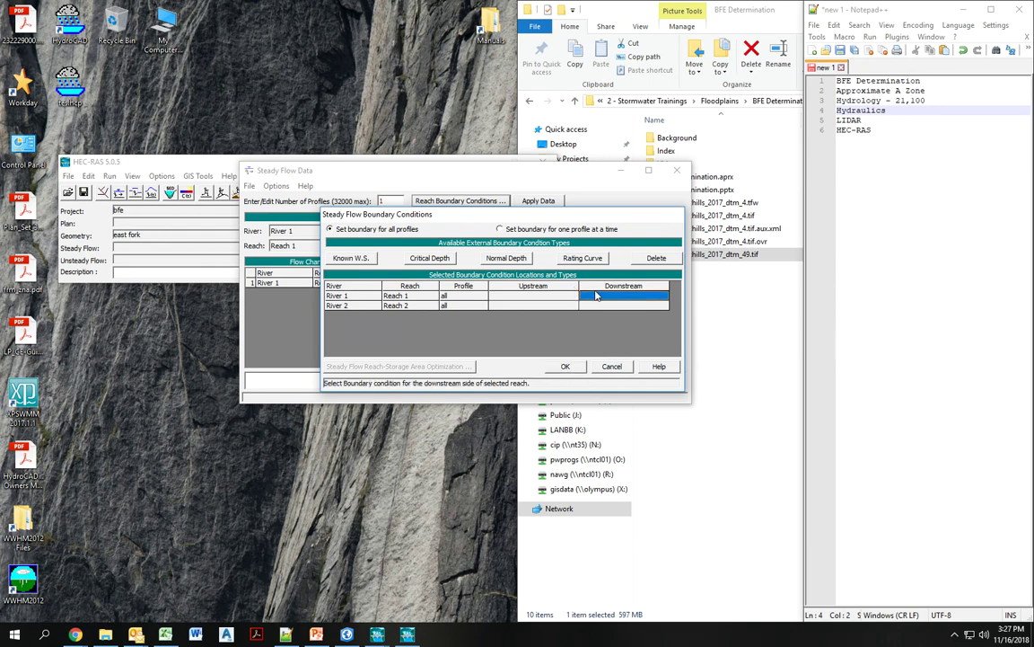
left_click(528, 259)
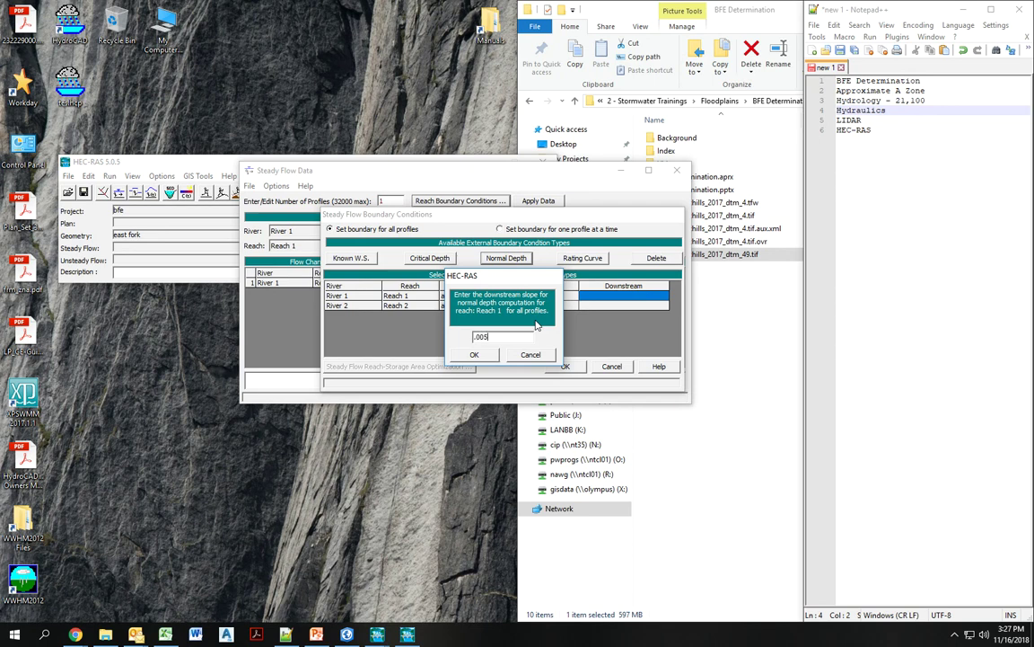
left_click(475, 355)
left_click(564, 367)
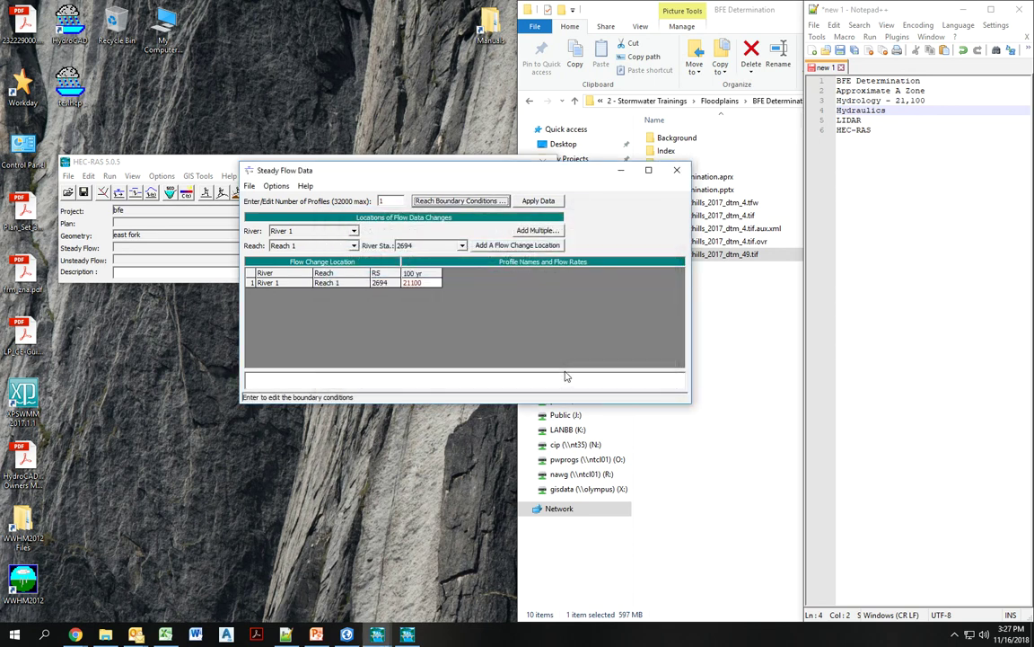
Step: Save the steady flow data as 'bfe_flow' and close the editor
left_click(249, 186)
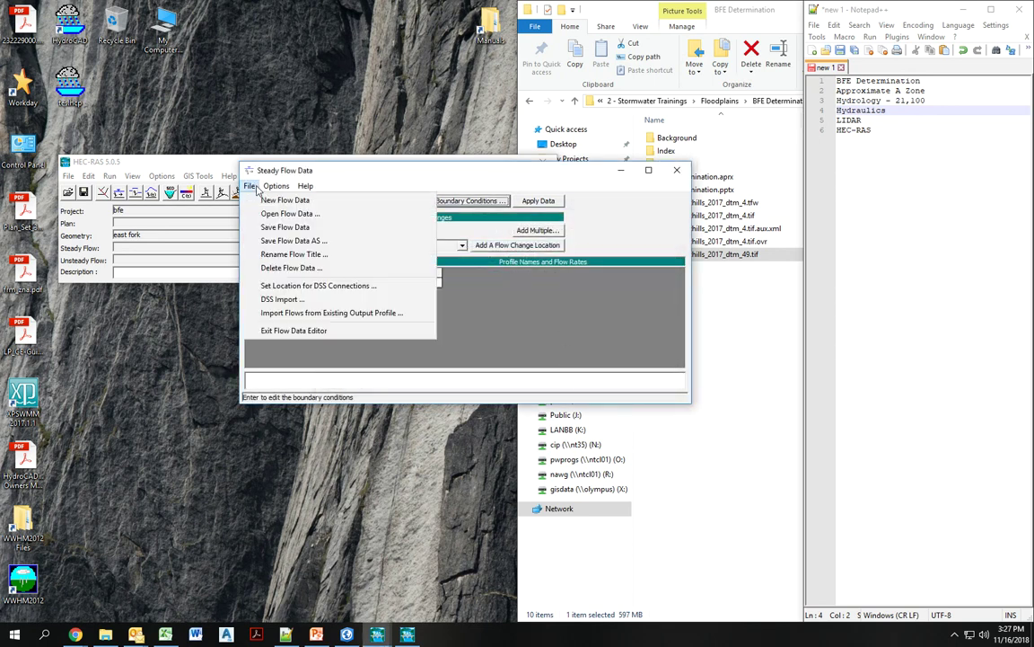
left_click(284, 227)
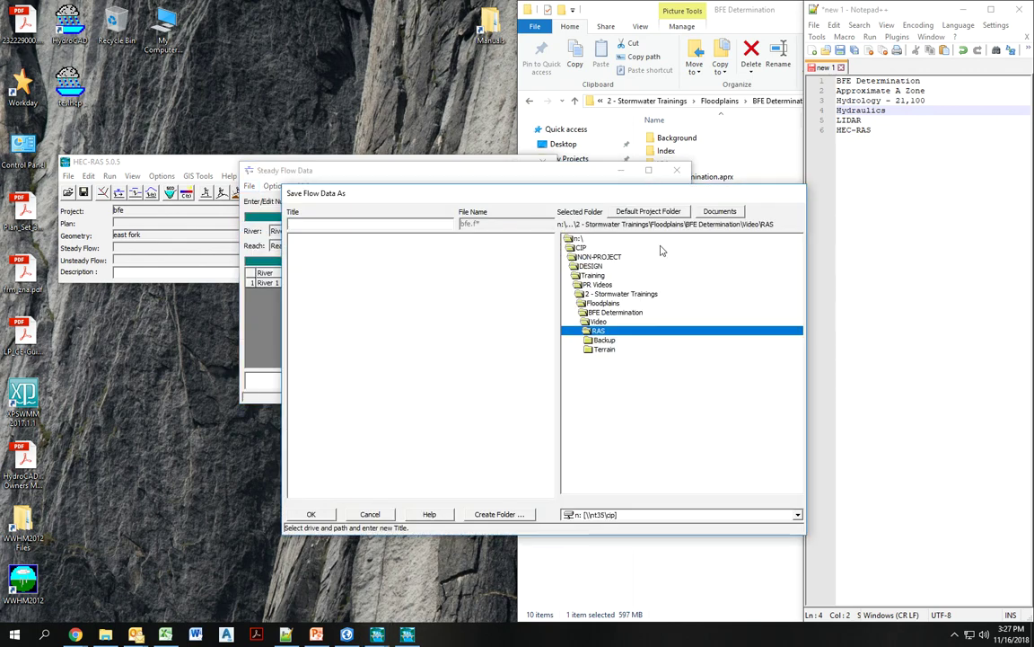
left_click(378, 221)
type("bfe_flow")
key("Return")
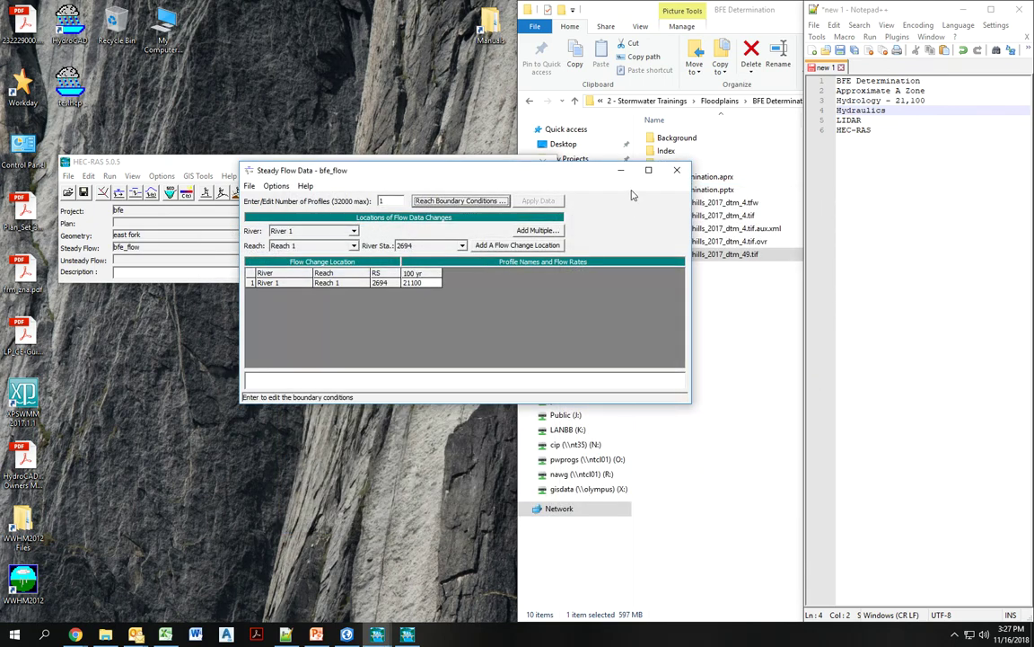
left_click(674, 171)
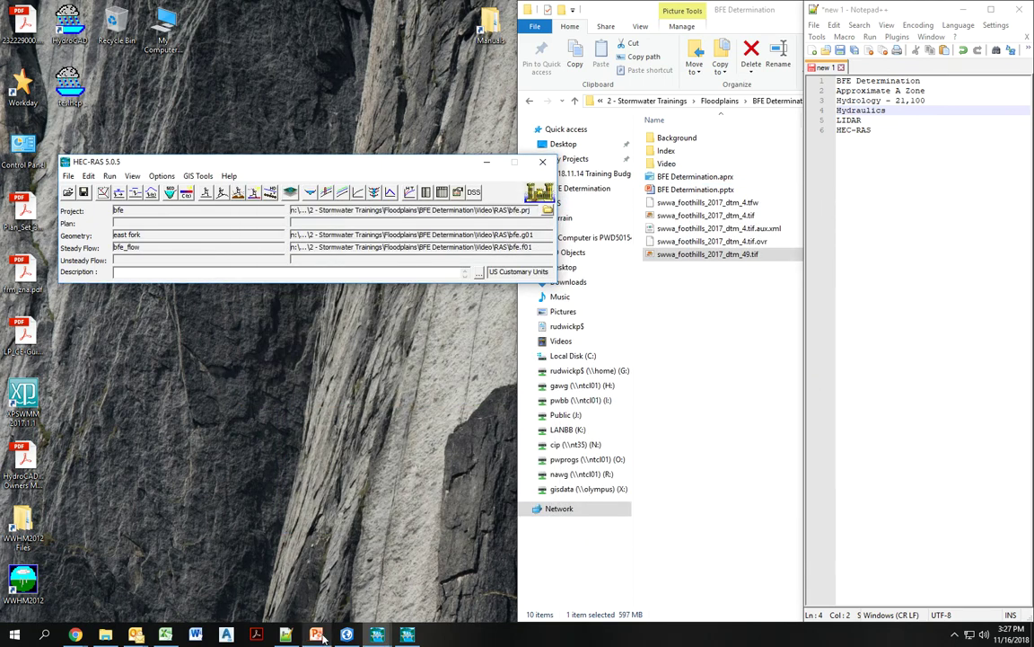
left_click(407, 635)
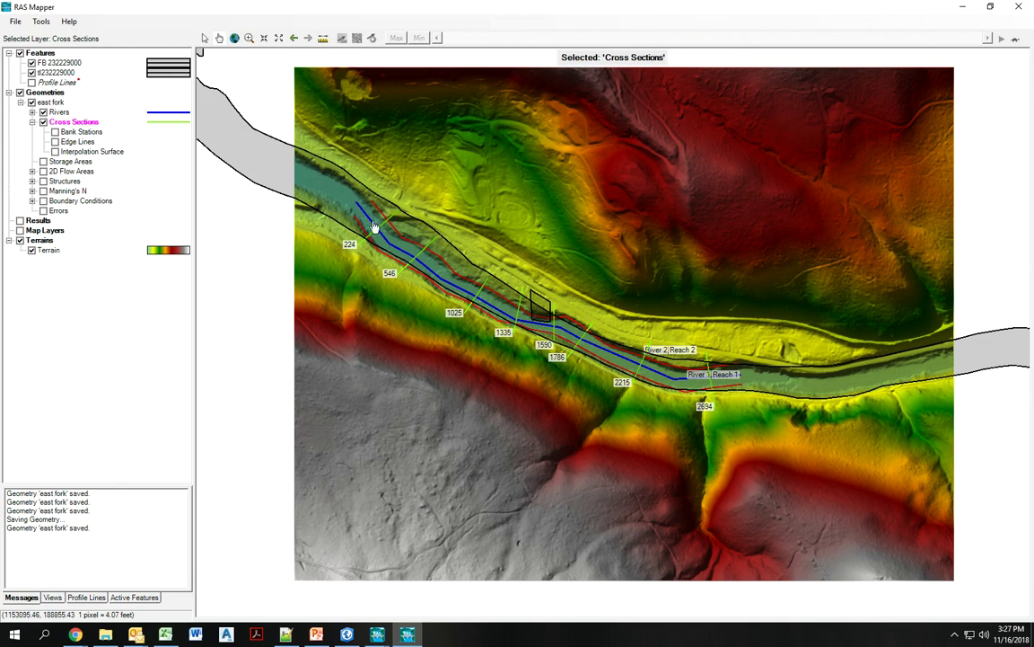
Step: Measure a line across the river channel and plot its terrain profile
scroll(350, 198, "up", 2)
scroll(343, 186, "up", 1)
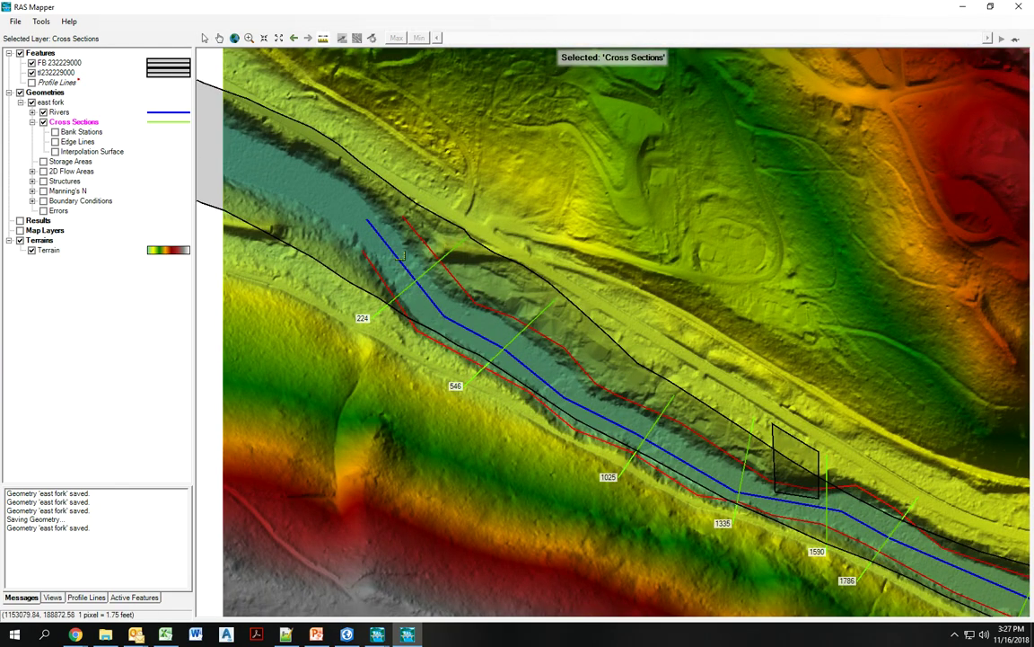
scroll(383, 238, "up", 1)
left_click(384, 238)
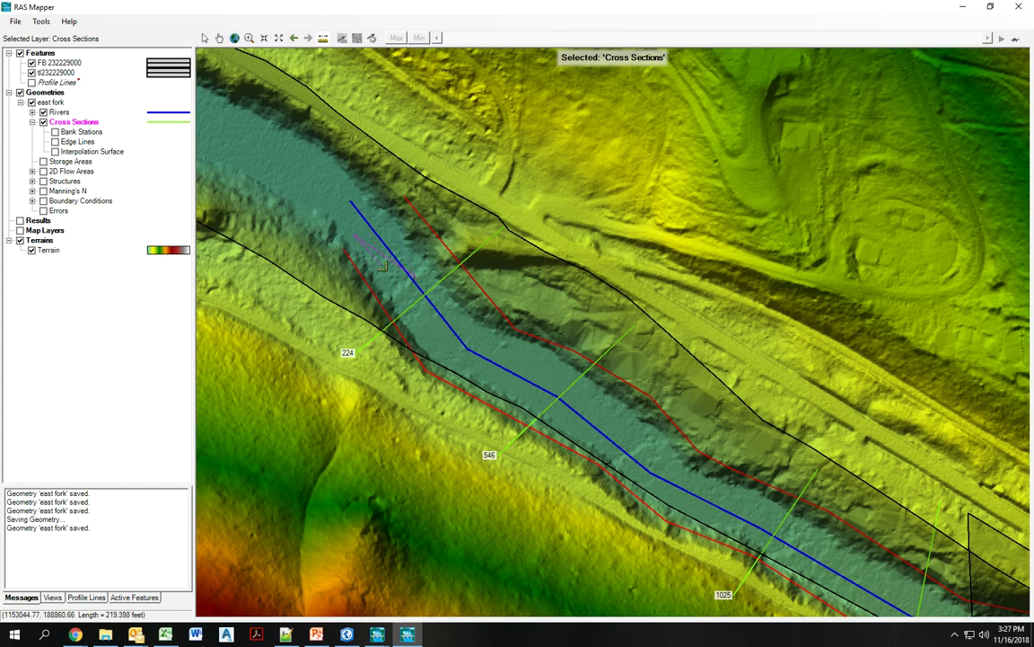
left_click_drag(368, 231, 381, 241)
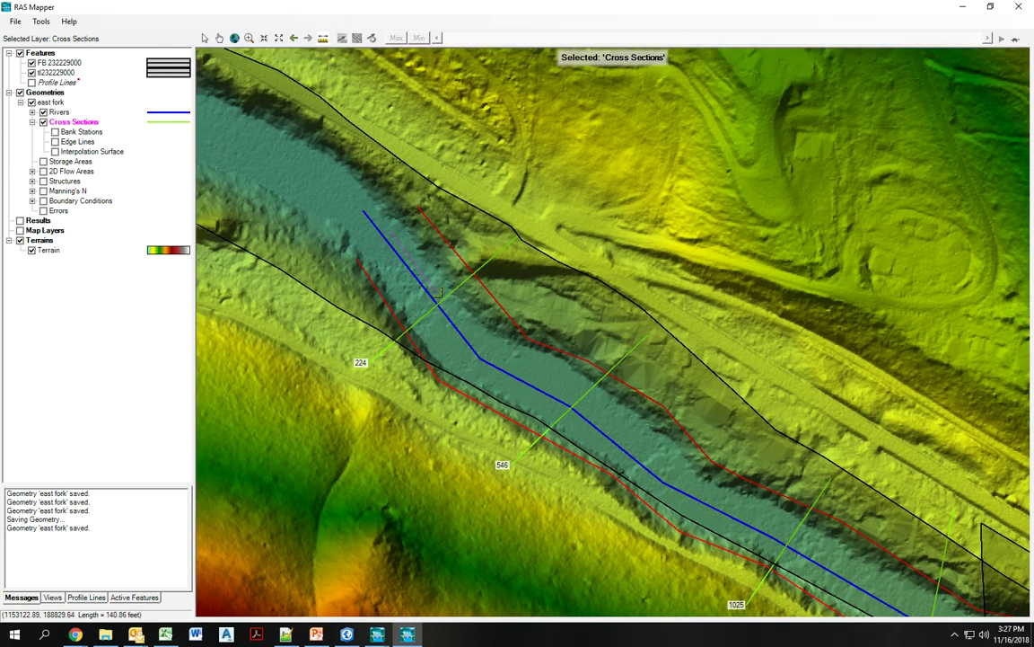
right_click(438, 292)
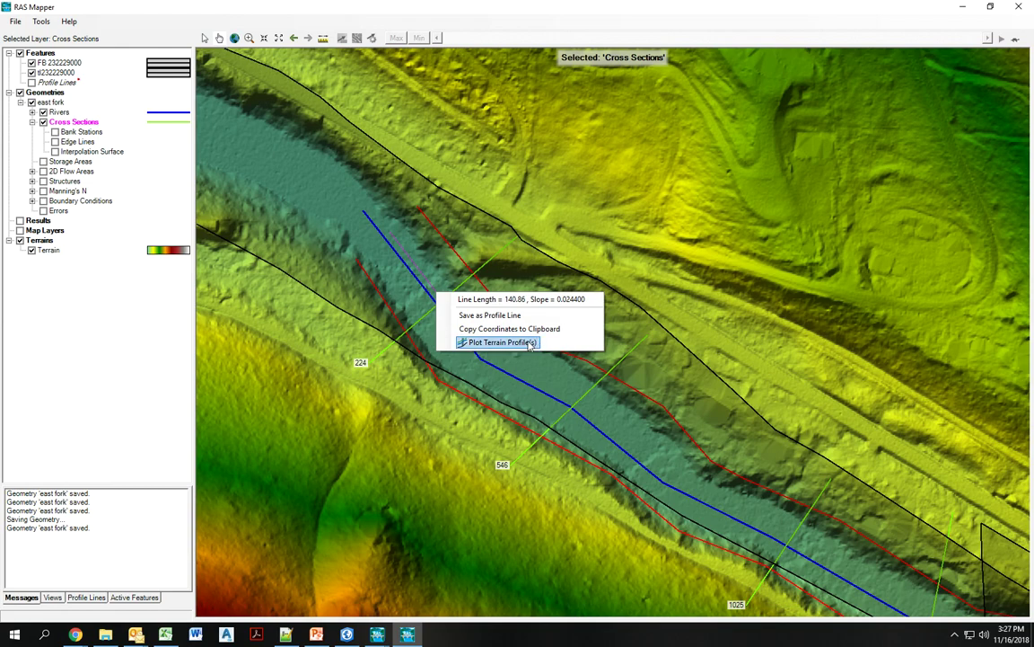
left_click(501, 343)
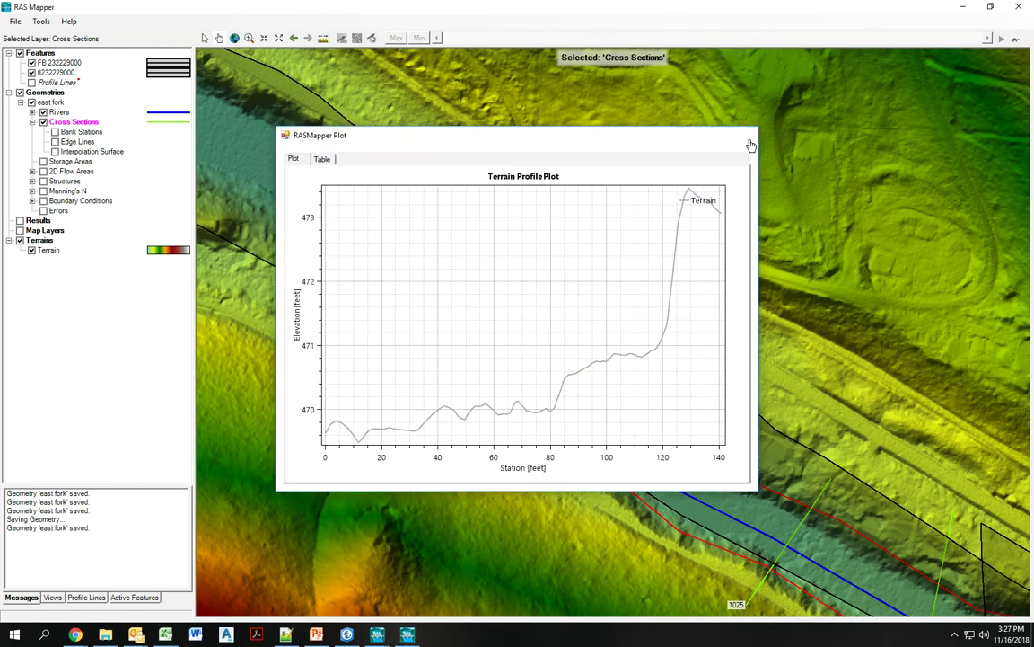
left_click(743, 135)
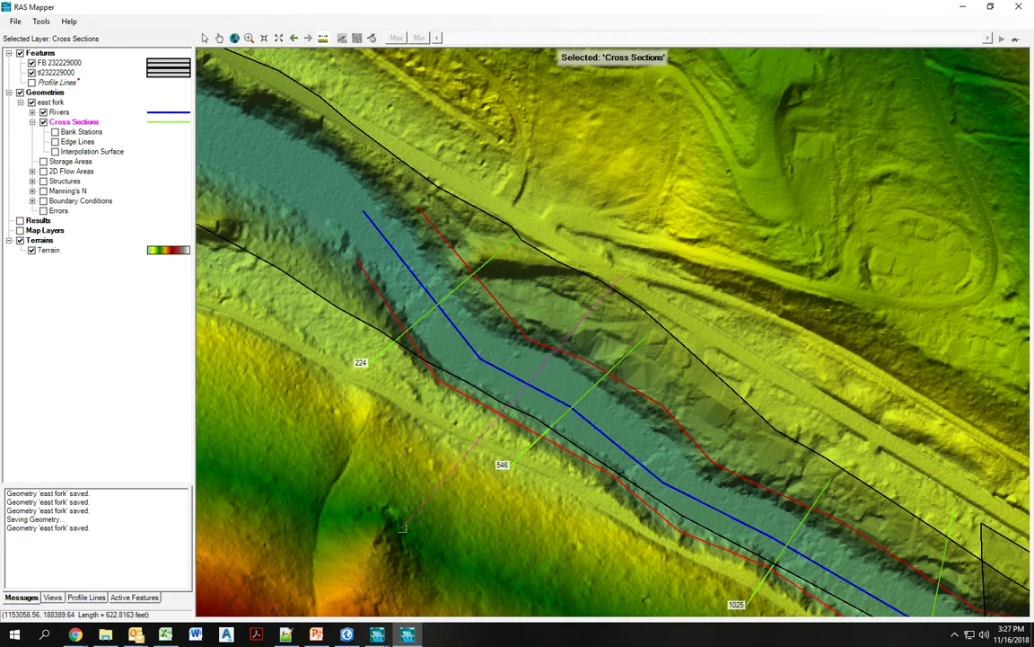
Step: Save the longer measured line as a profile line and minimize RAS Mapper
right_click(456, 492)
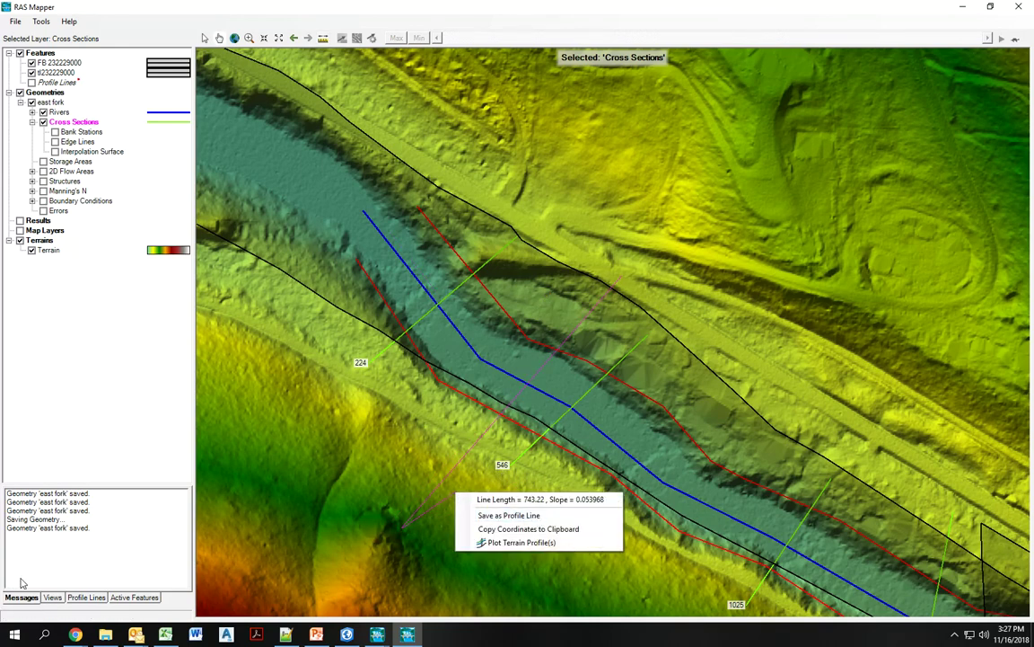
left_click(85, 598)
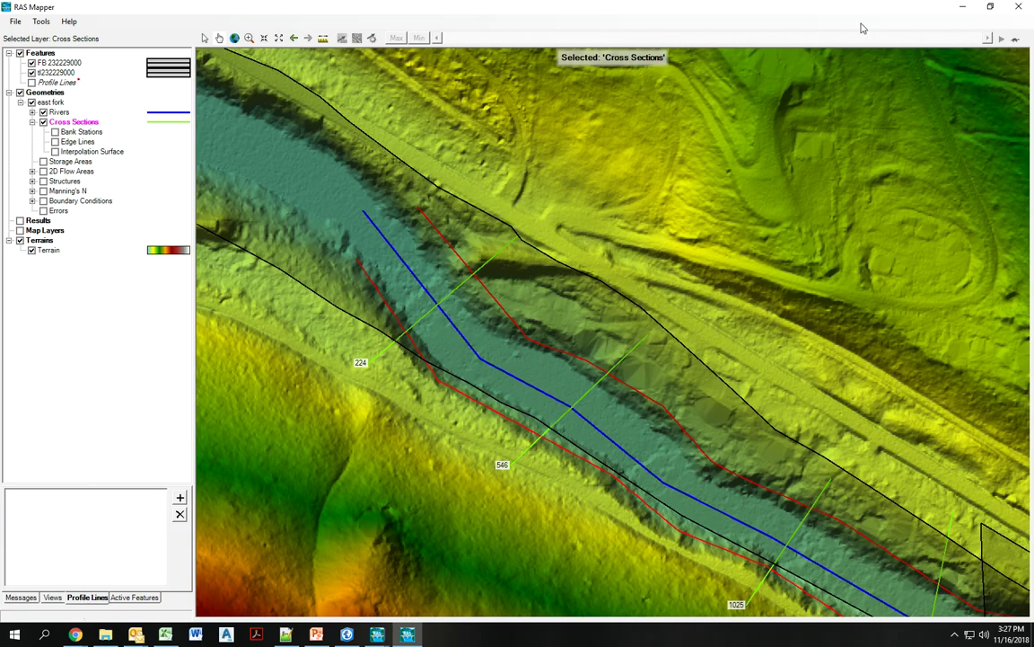
left_click(962, 6)
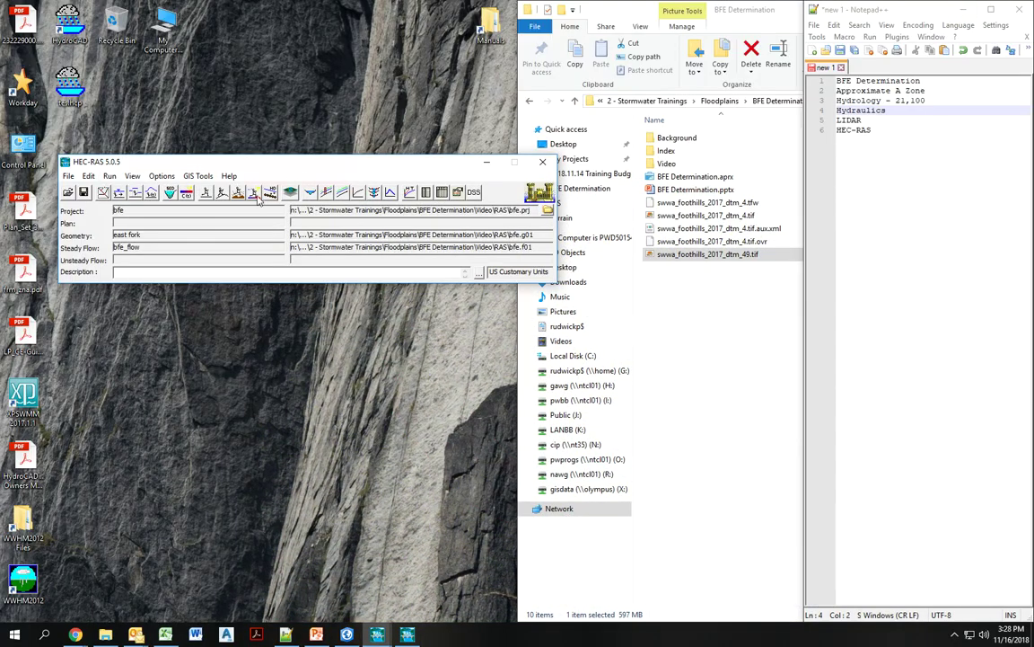
Step: Create a new steady flow plan titled bfe_plan with short ID bfeplan
left_click(88, 176)
left_click(88, 177)
left_click(109, 176)
left_click(126, 193)
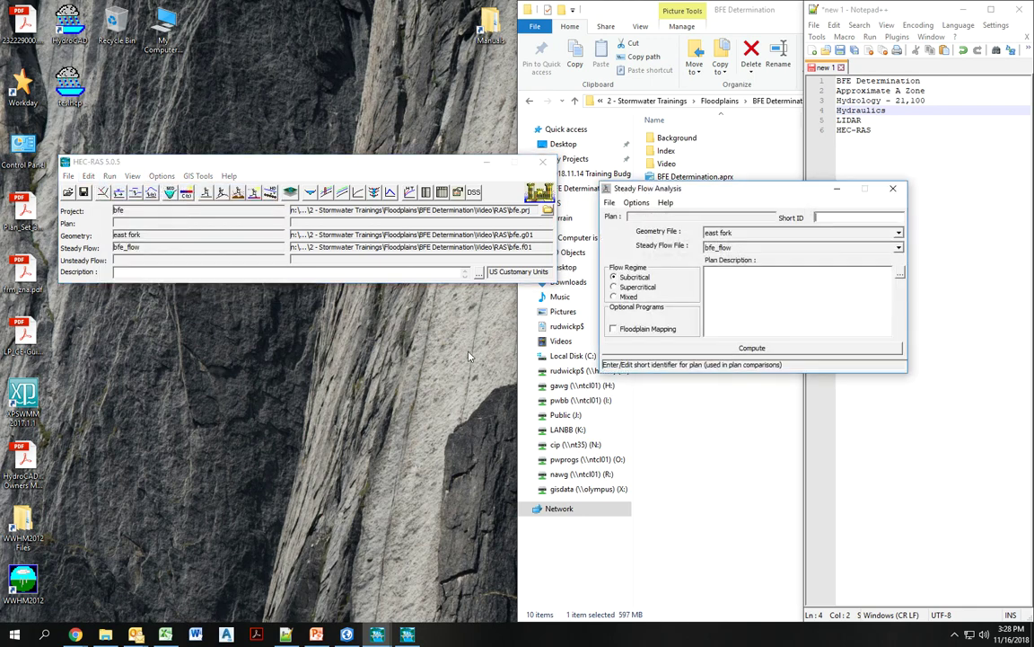
left_click(610, 203)
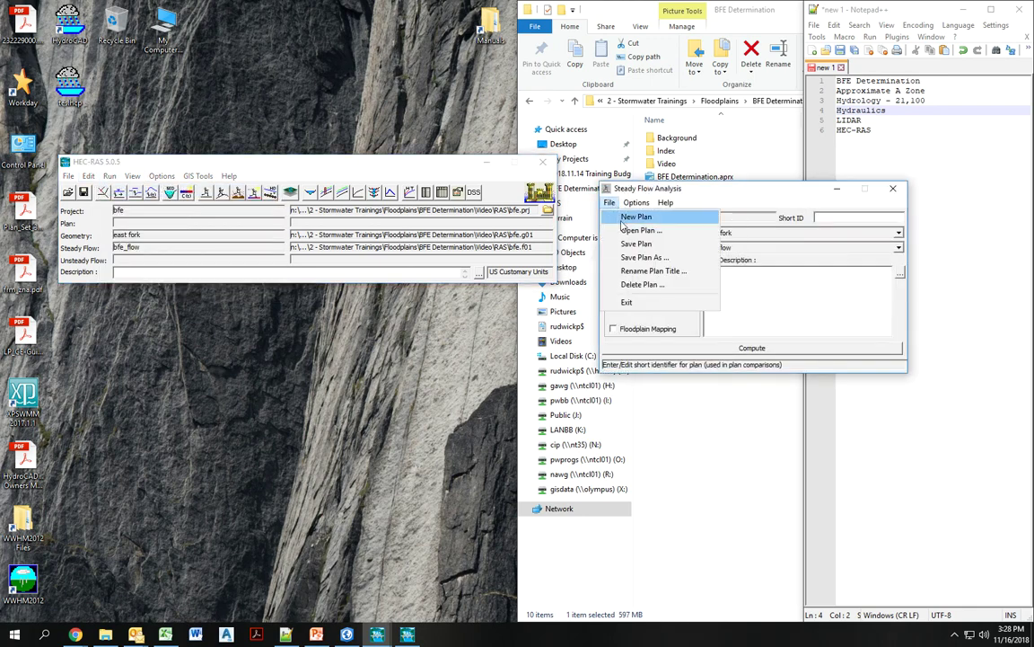
left_click(634, 217)
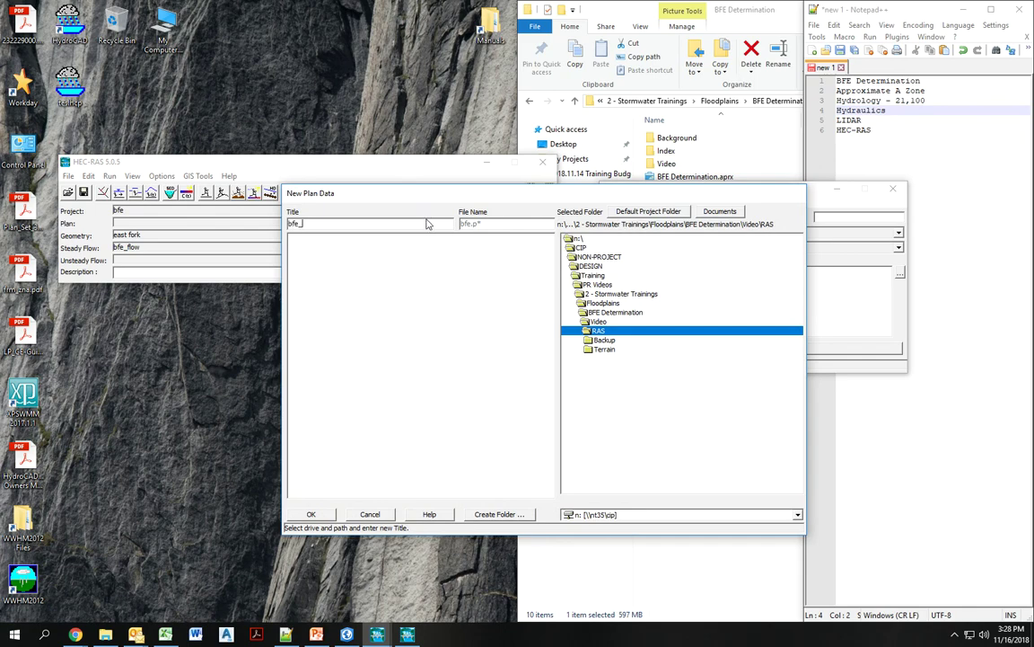
key("Return")
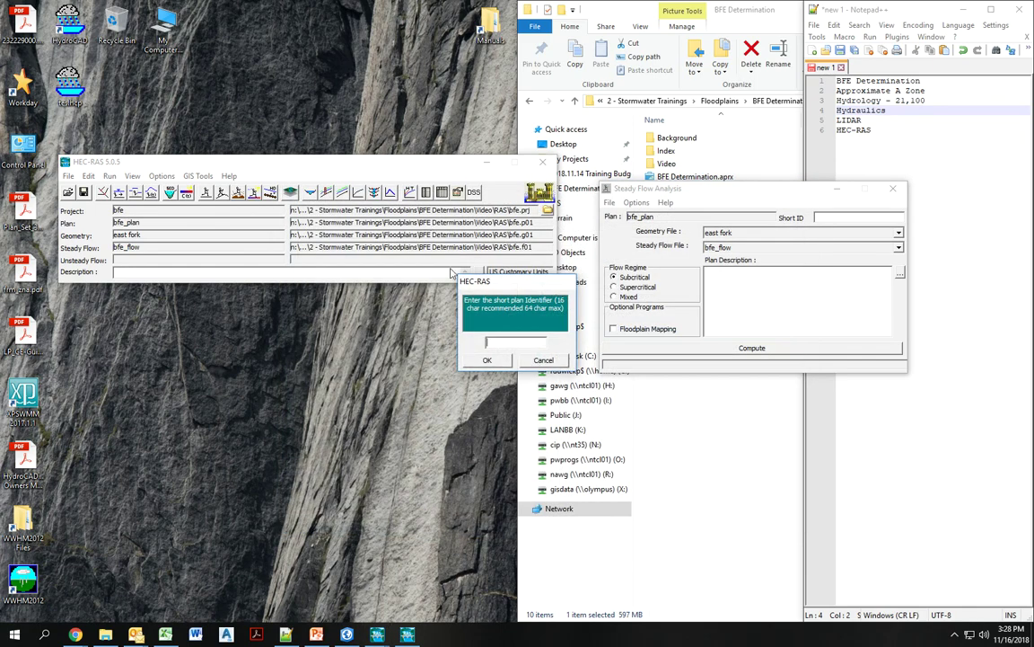
type("bfeplan")
key("Return")
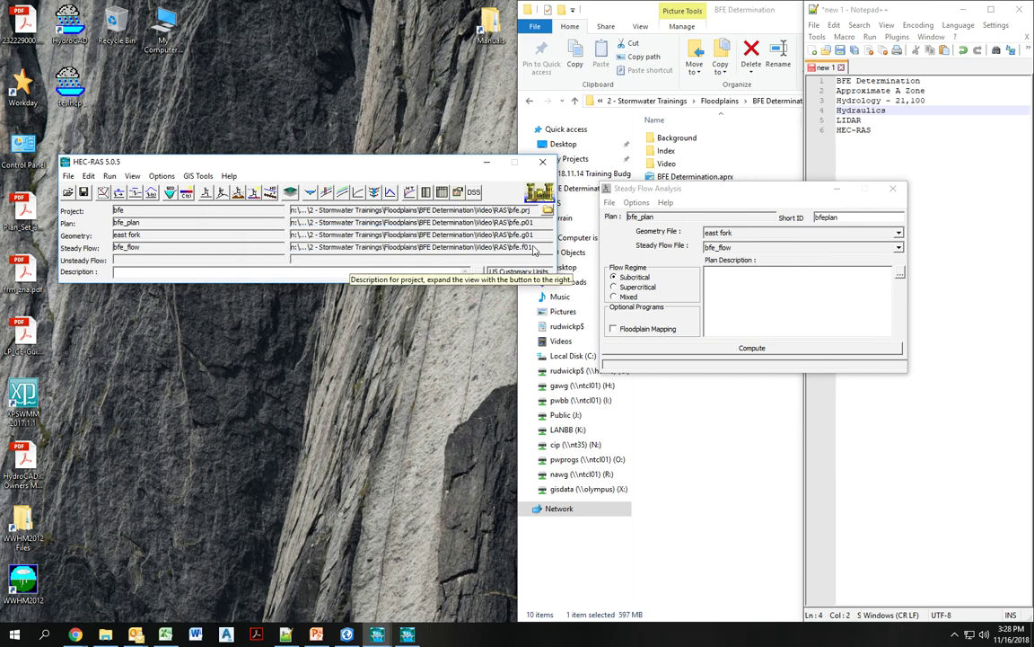
Step: Compute the plan and dismiss the River 2, Reach 2 missing cross sections error
left_click_drag(706, 197, 341, 234)
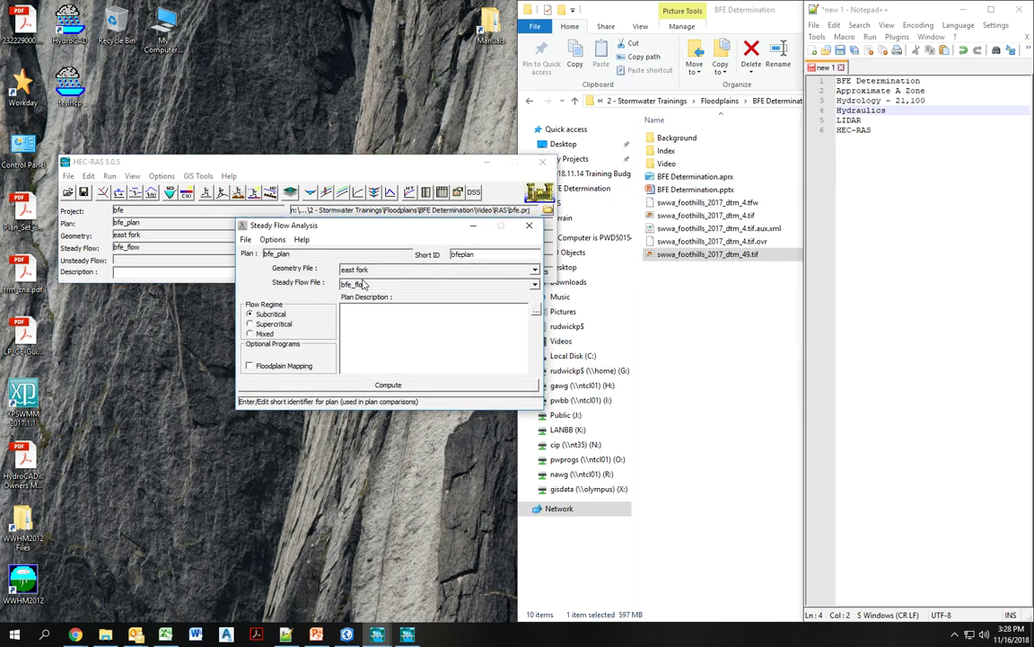
left_click(384, 385)
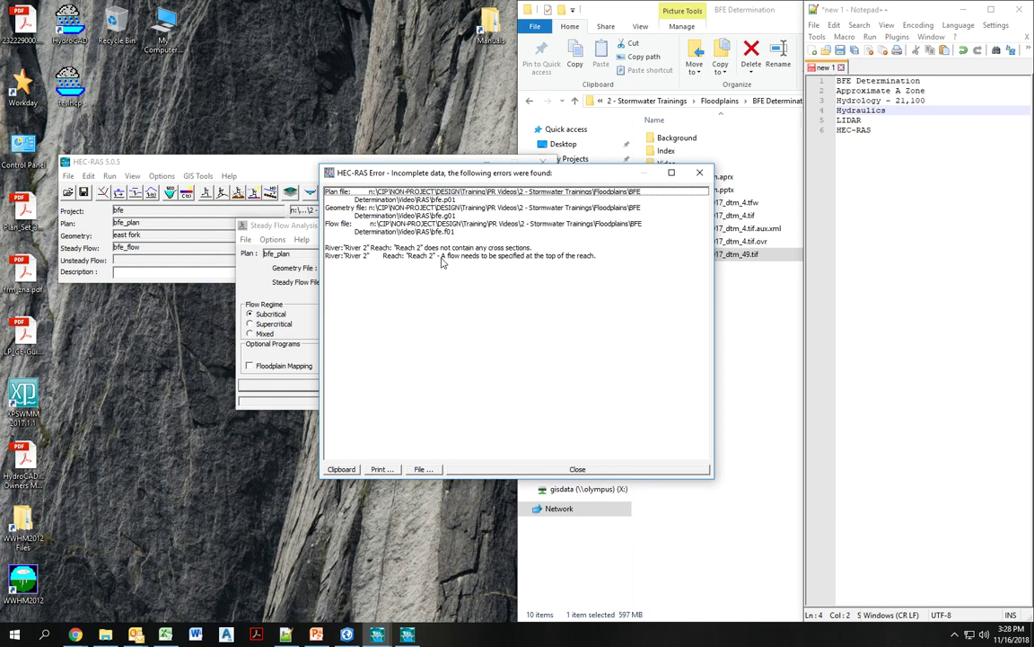
left_click(585, 470)
left_click(526, 224)
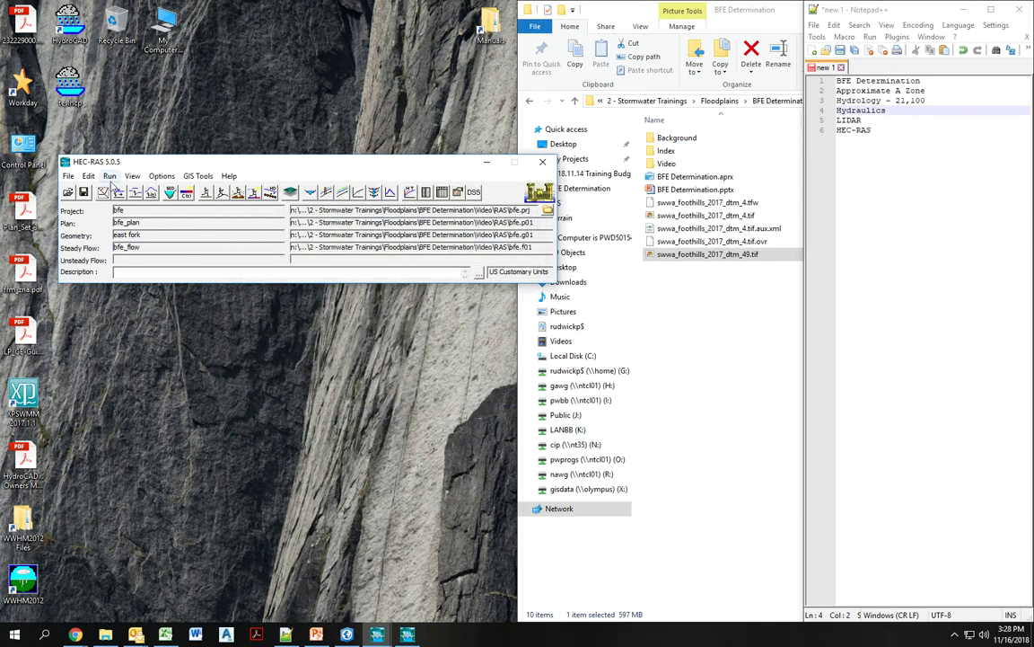
left_click(109, 176)
Step: Check the rivers listed under Delete Reaches, then cancel without deleting
left_click(108, 177)
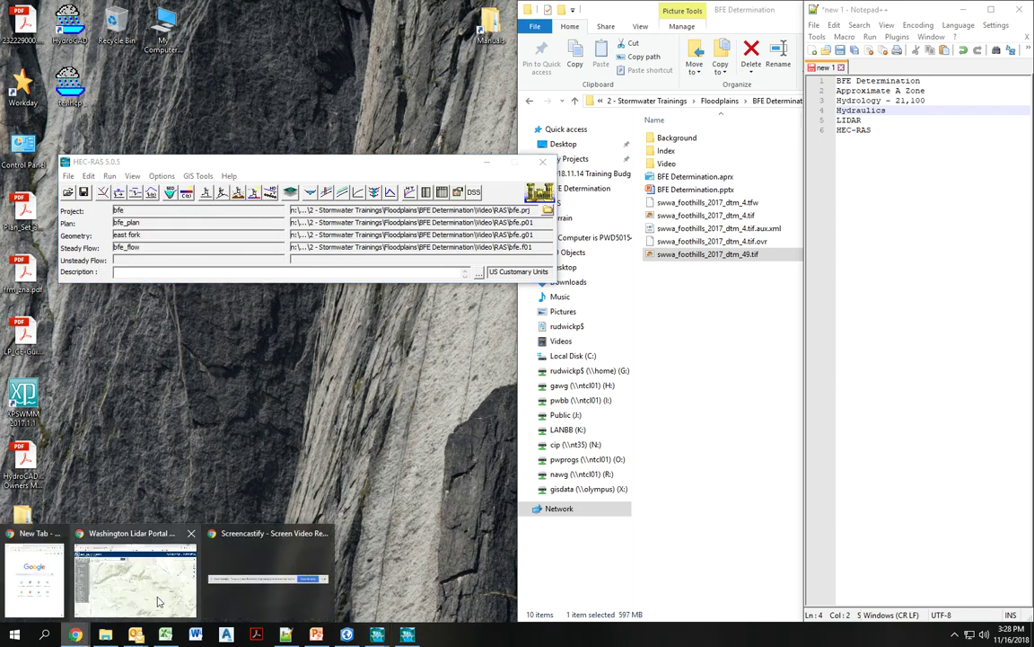
left_click(274, 575)
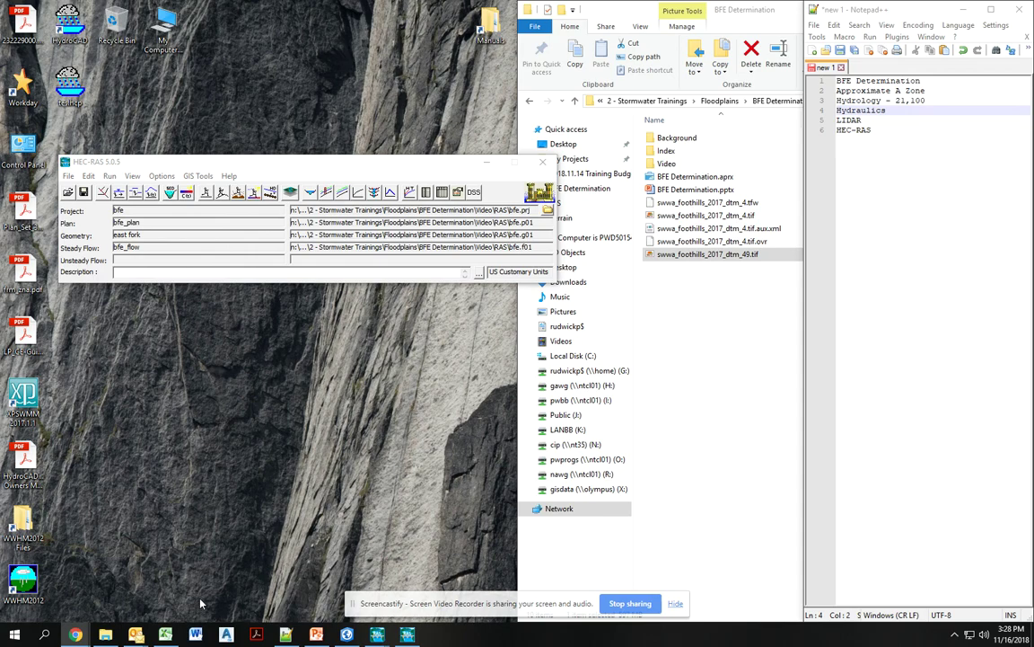
mouse_move(75, 634)
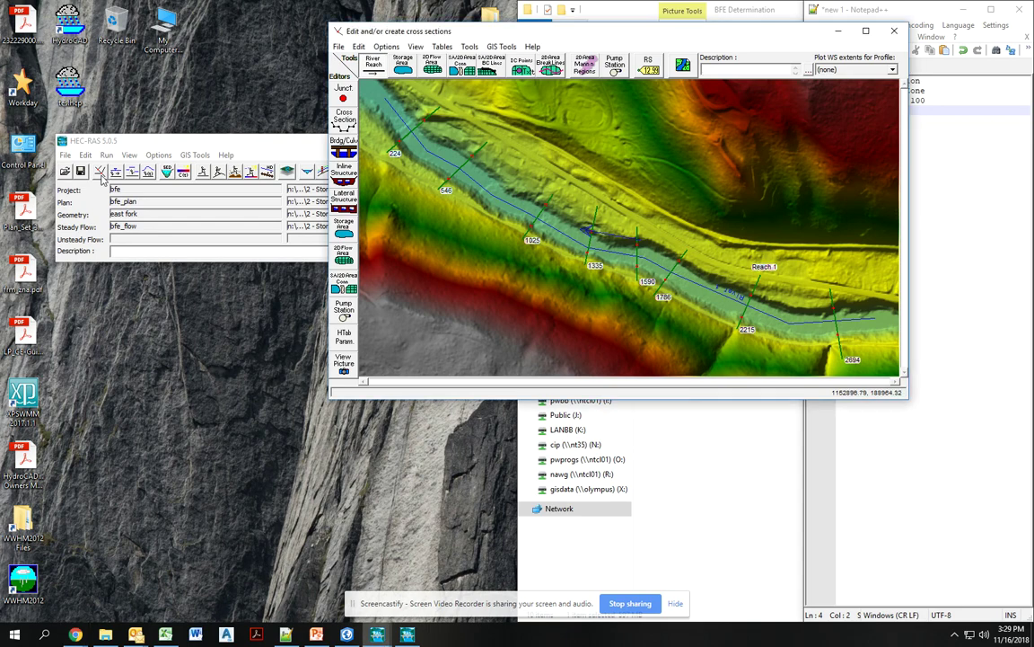
left_click(358, 46)
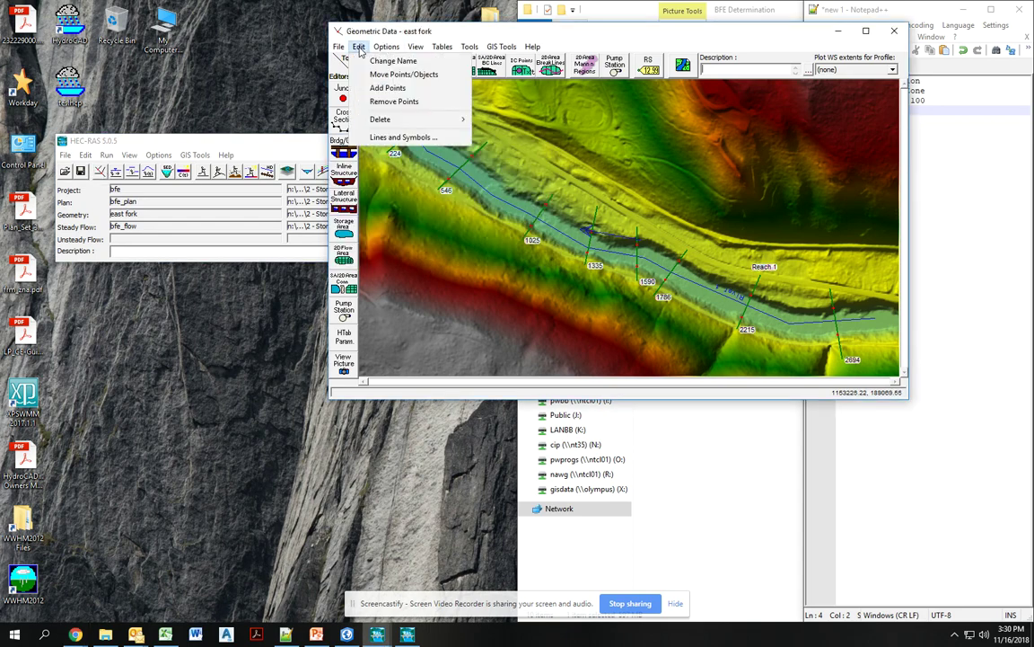
mouse_move(387, 118)
left_click(482, 119)
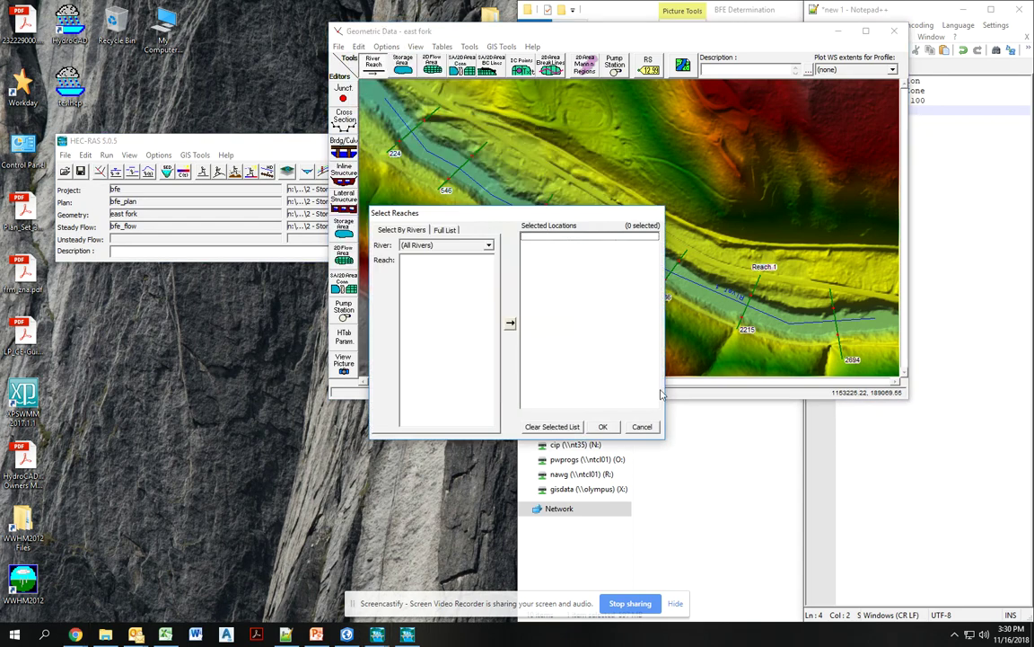
left_click(488, 245)
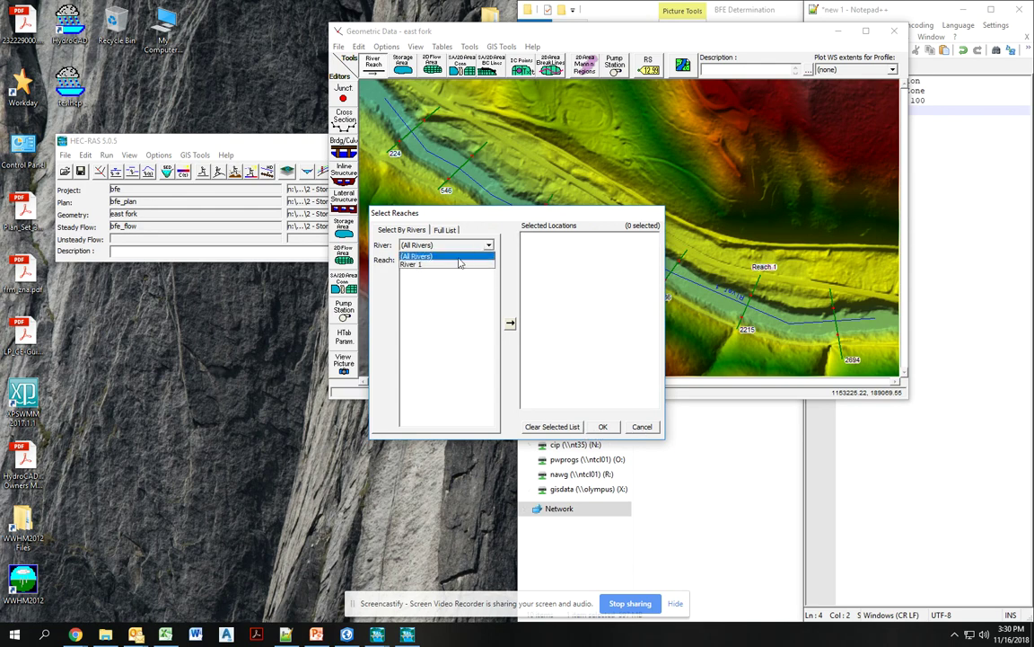
left_click(440, 255)
left_click(641, 425)
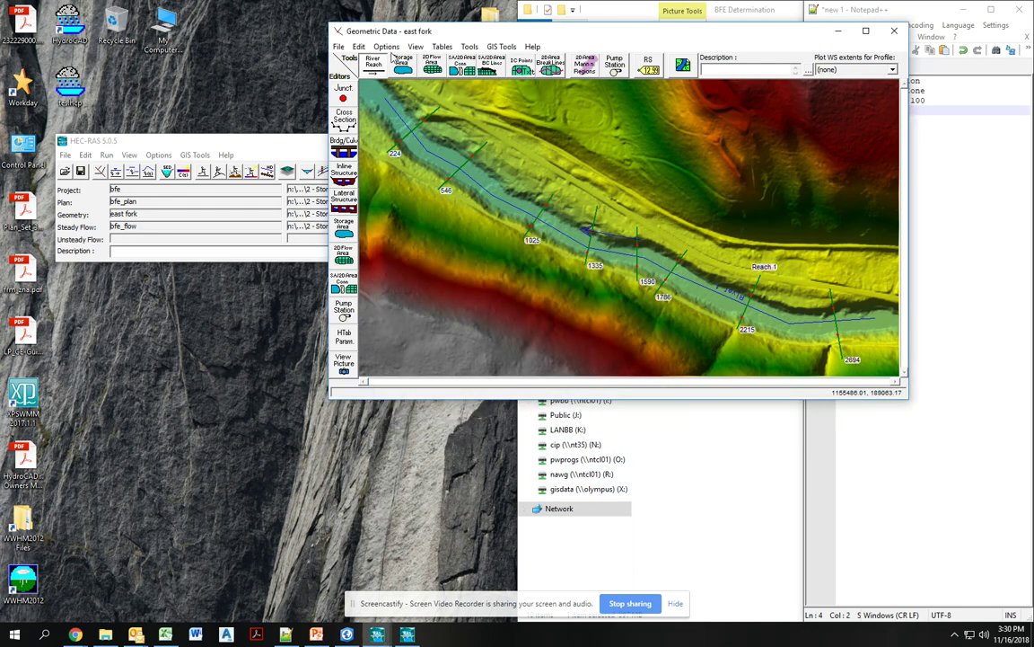
Step: Save the geometry data and close the geometry editor
left_click(338, 46)
left_click(350, 86)
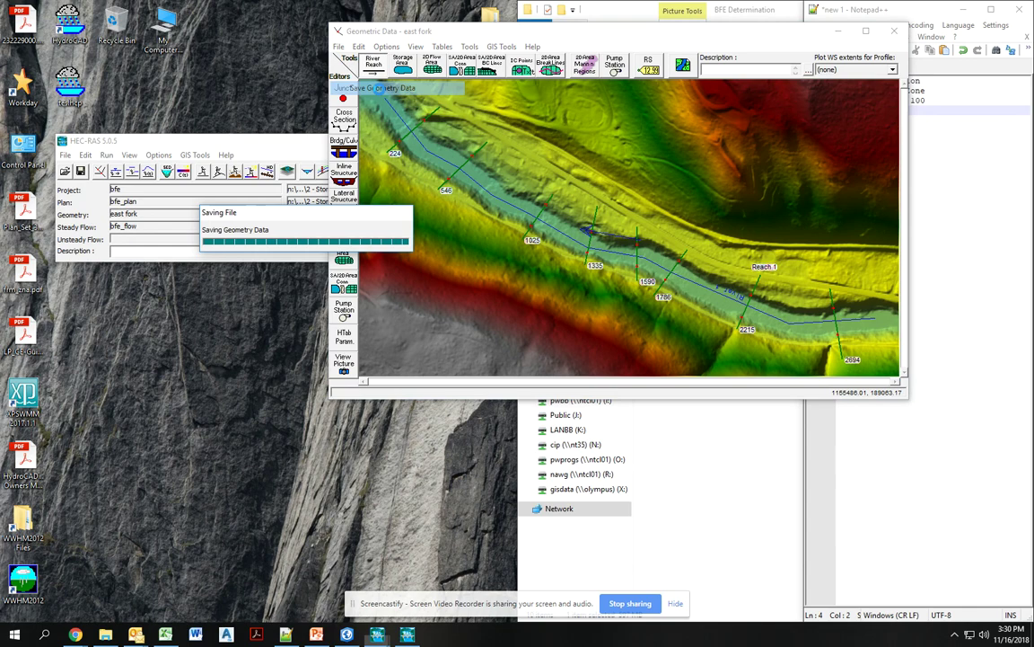
left_click(893, 31)
Step: Run the bfe_plan steady flow computation and close the finished summary
left_click(201, 171)
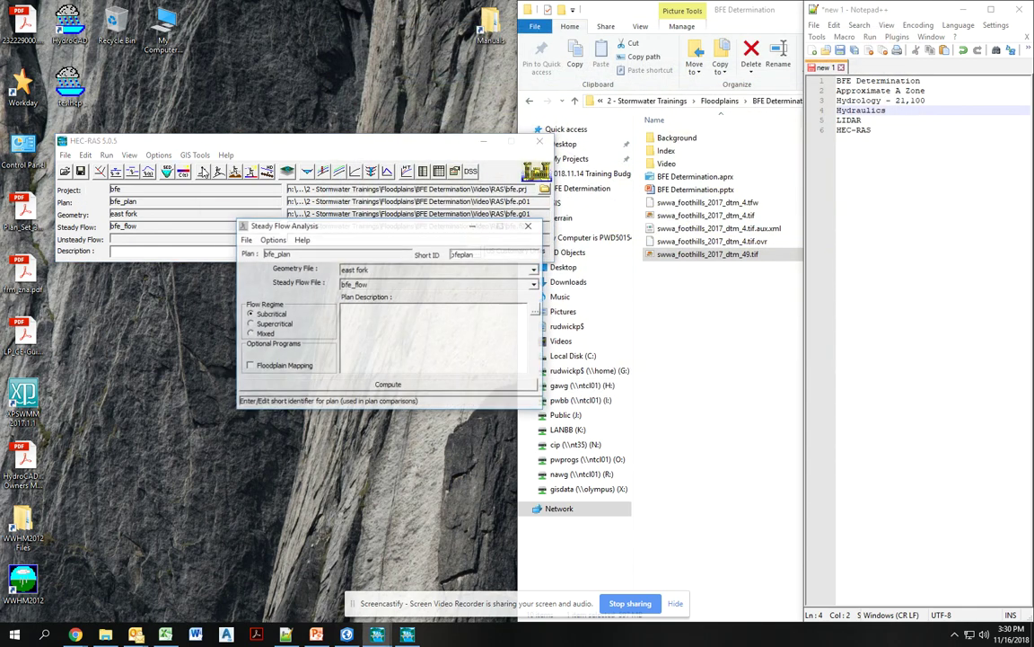
left_click(374, 384)
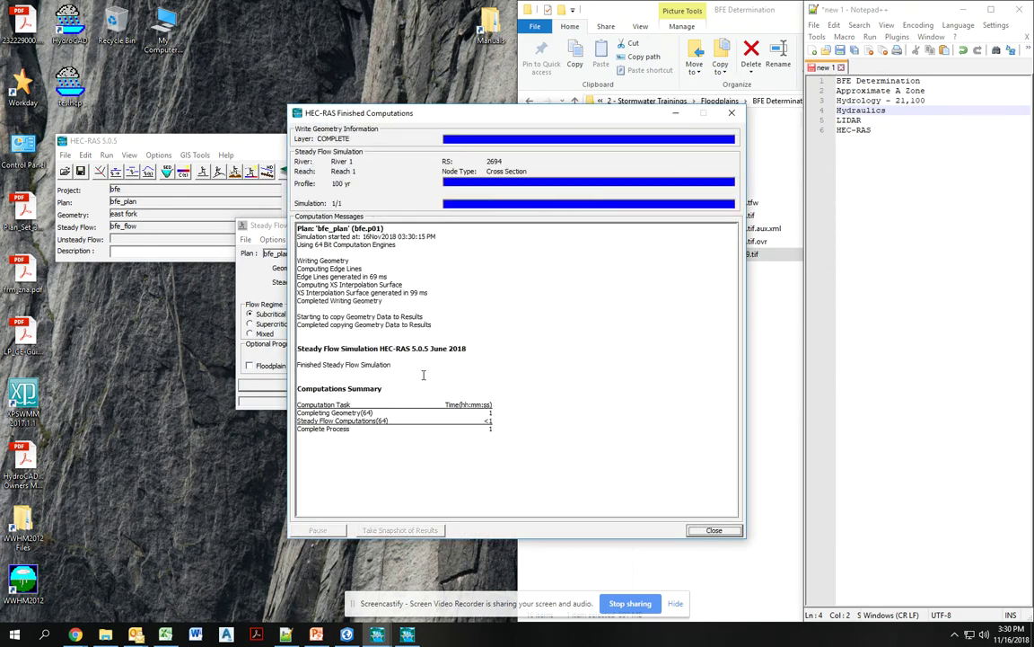
left_click(711, 530)
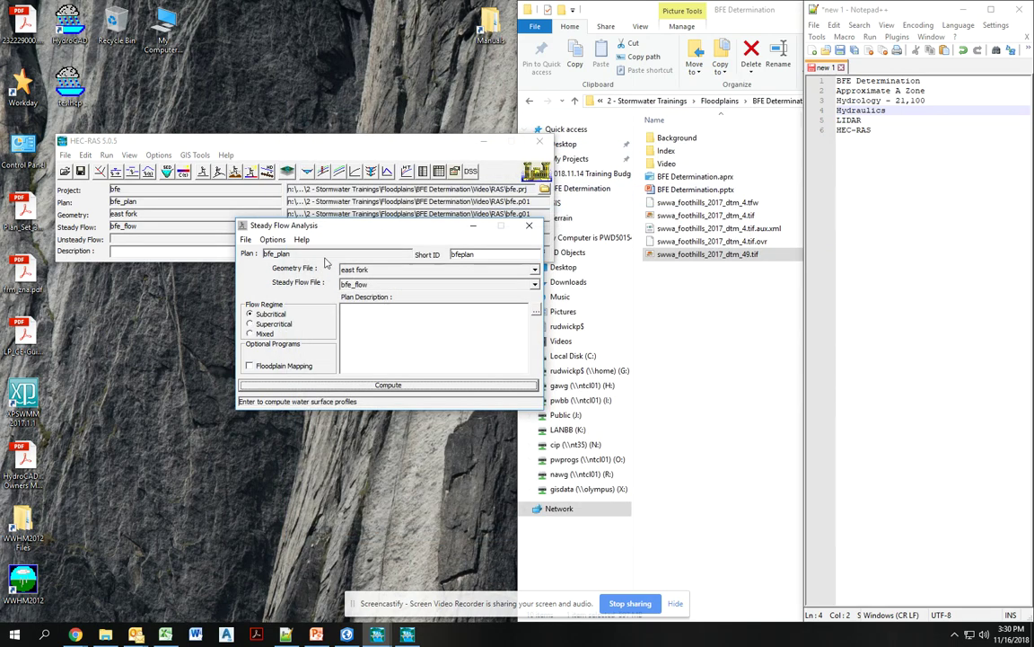
left_click(674, 604)
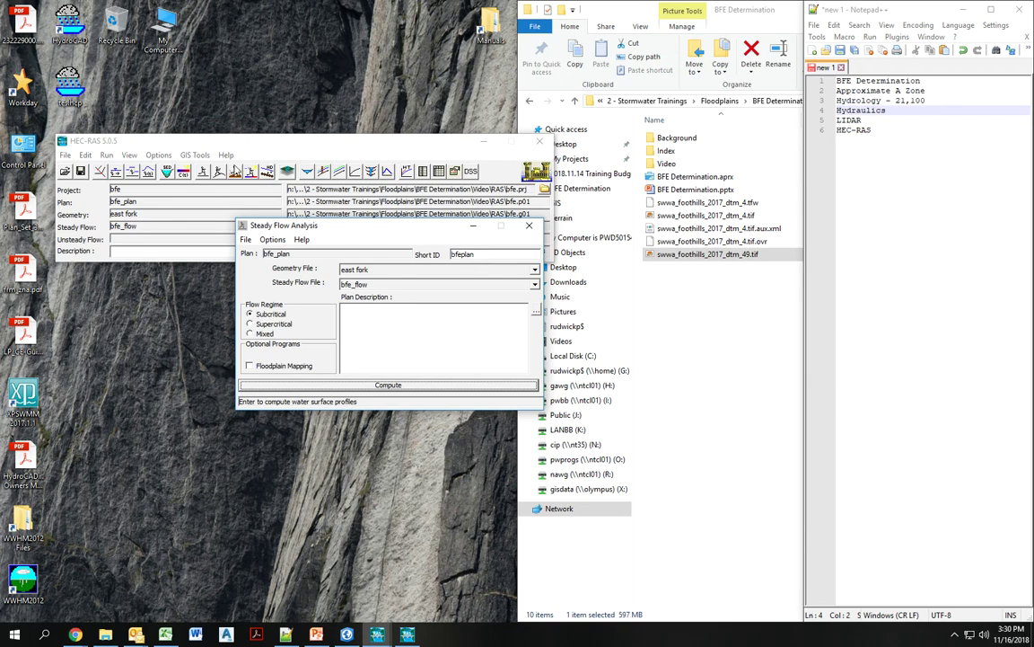
left_click(288, 174)
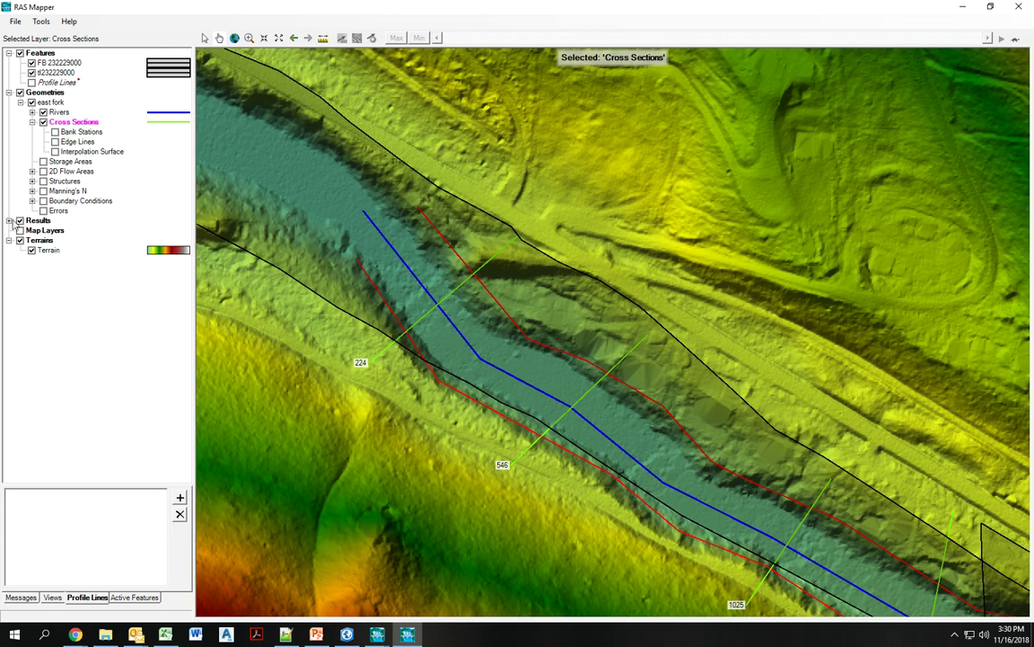
Step: Switch on the bfe_plan results and Depth (100 yr) layer, then inspect the shaded channel
left_click(9, 221)
left_click(21, 231)
left_click(32, 231)
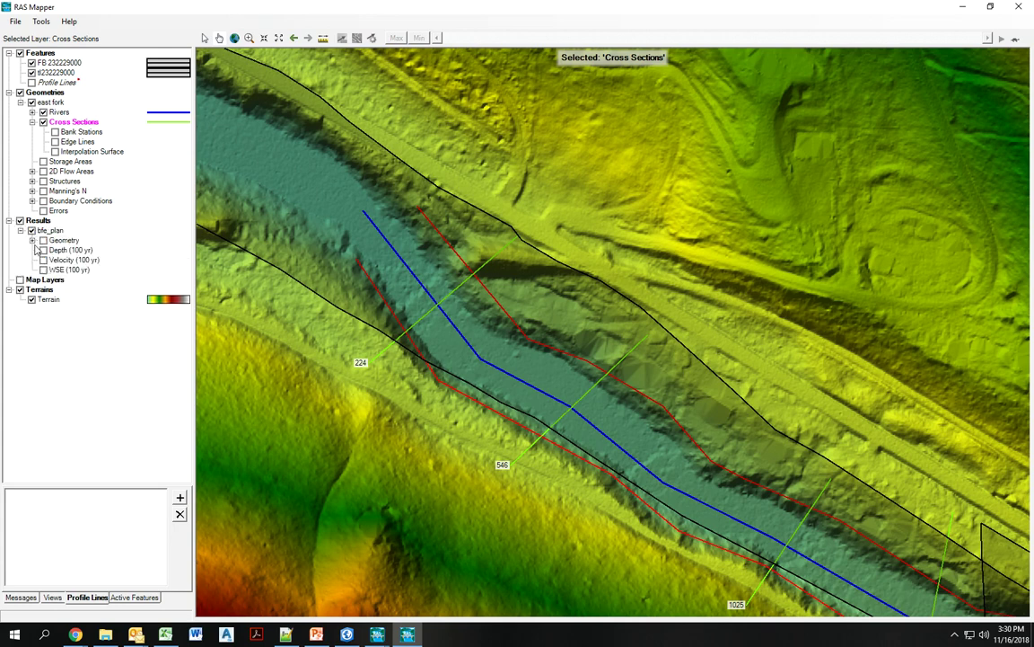
left_click(43, 249)
left_click(32, 240)
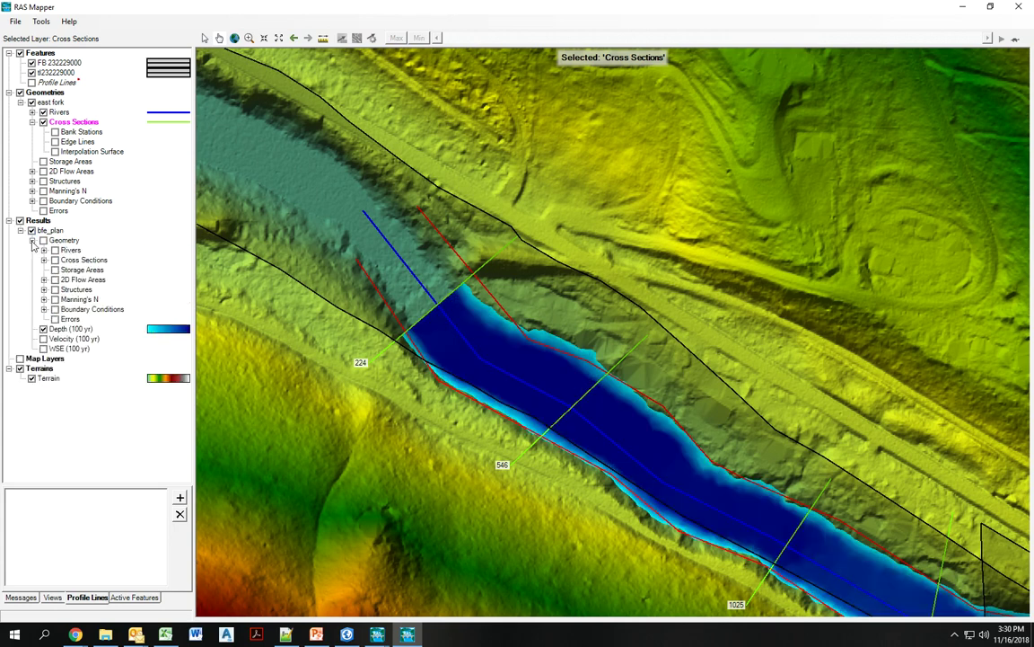
left_click_drag(741, 404, 595, 199)
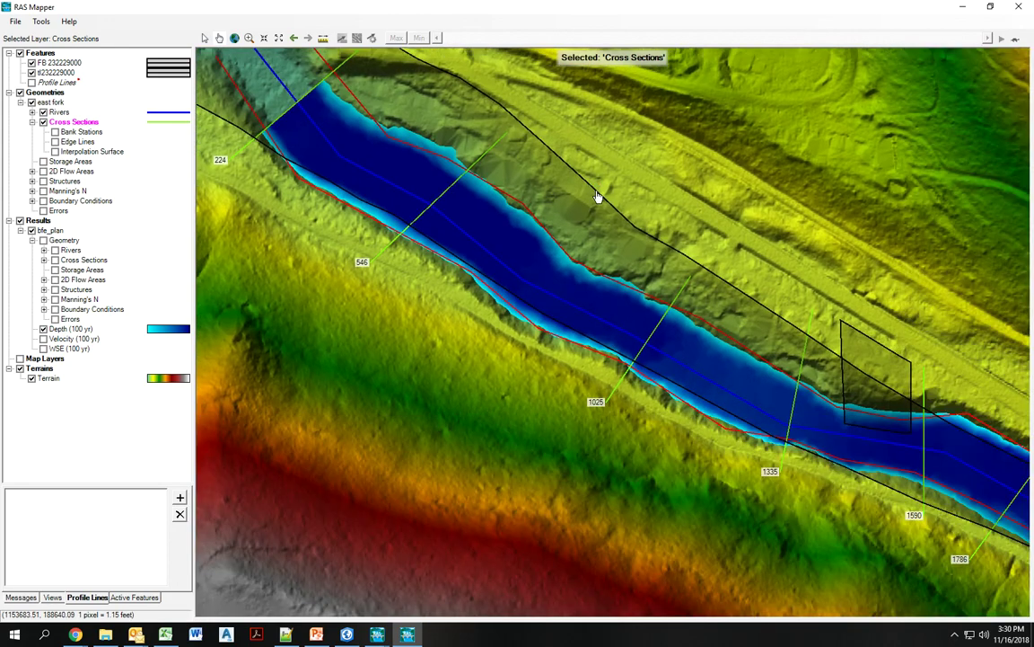
scroll(597, 196, "down", 1)
left_click_drag(866, 353, 699, 249)
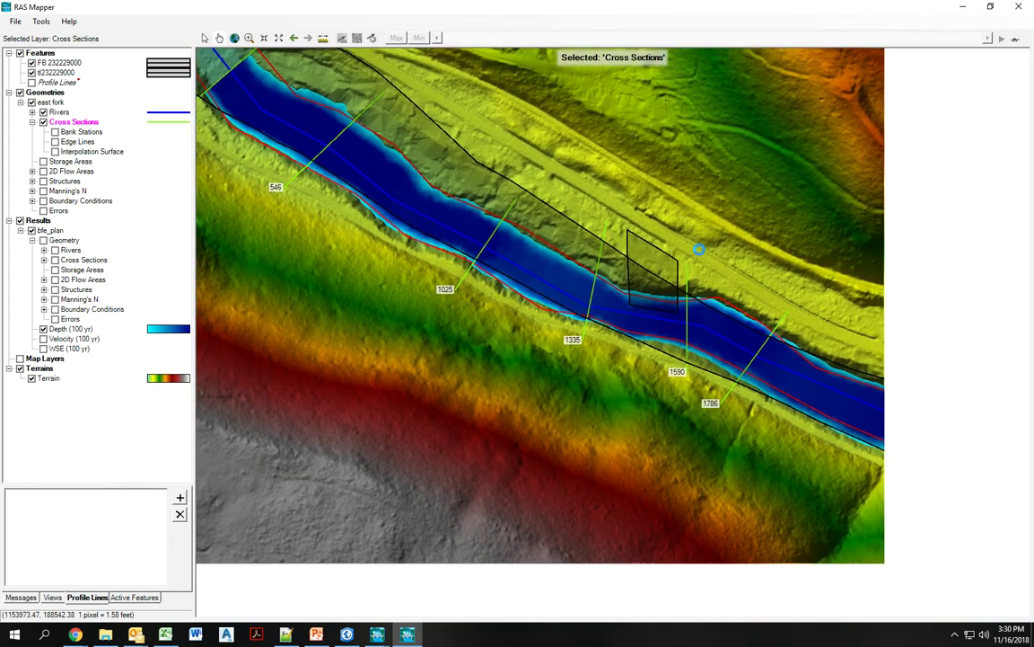
scroll(649, 288, "up", 1)
scroll(627, 301, "up", 1)
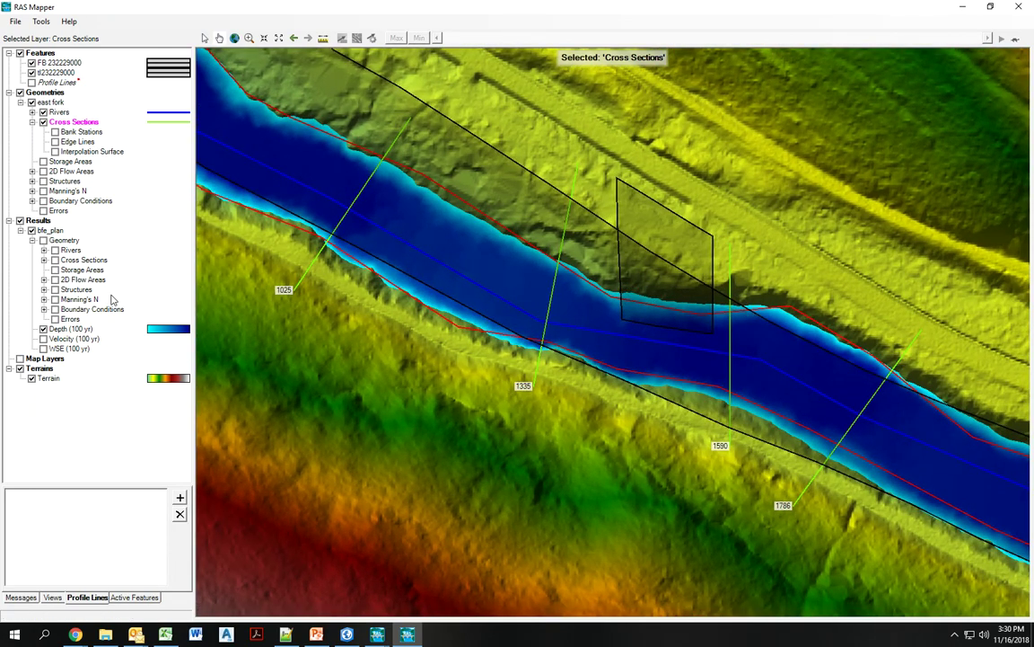
left_click_drag(767, 242, 744, 211)
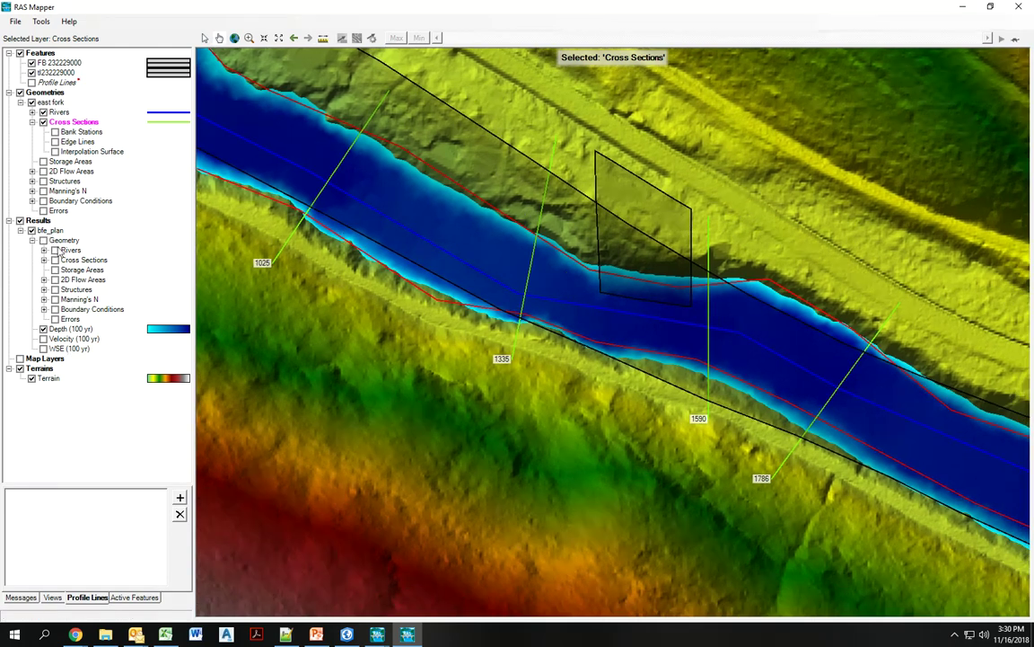
right_click(51, 231)
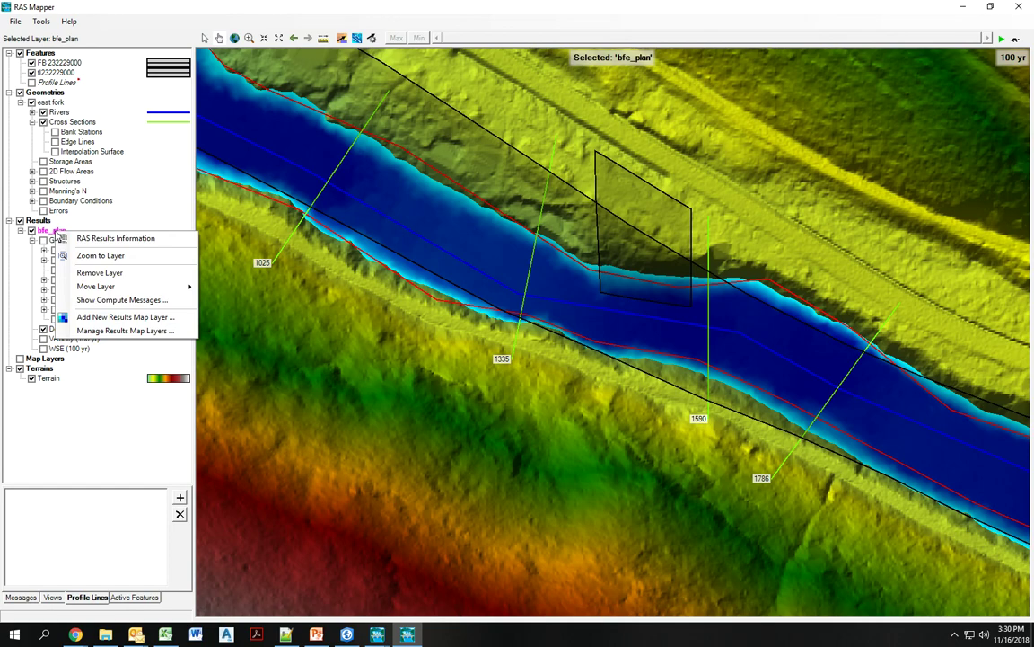
left_click(112, 331)
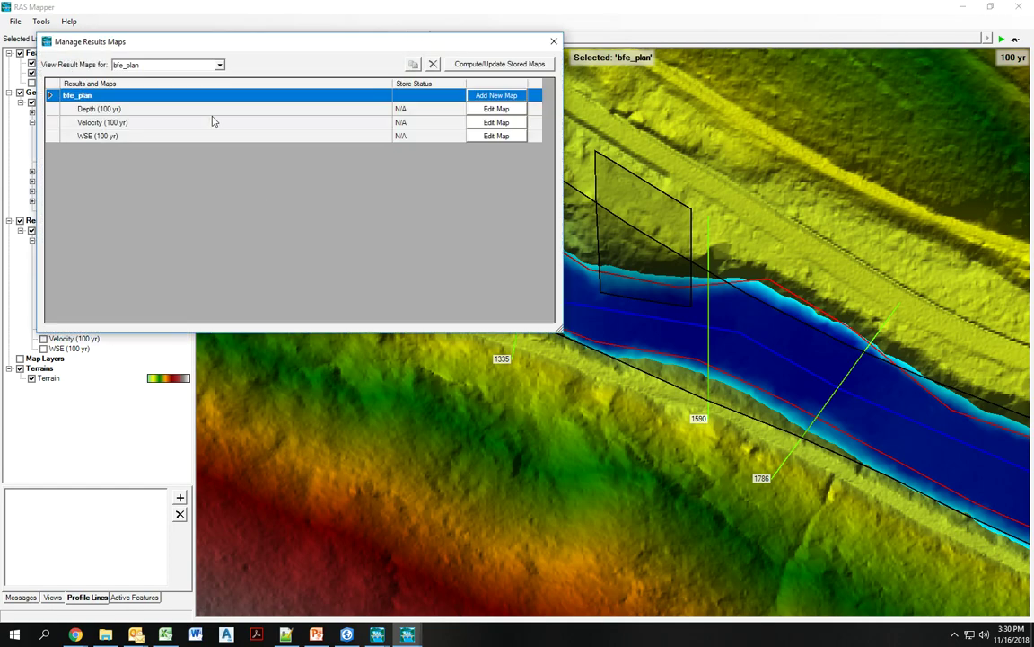
left_click(196, 62)
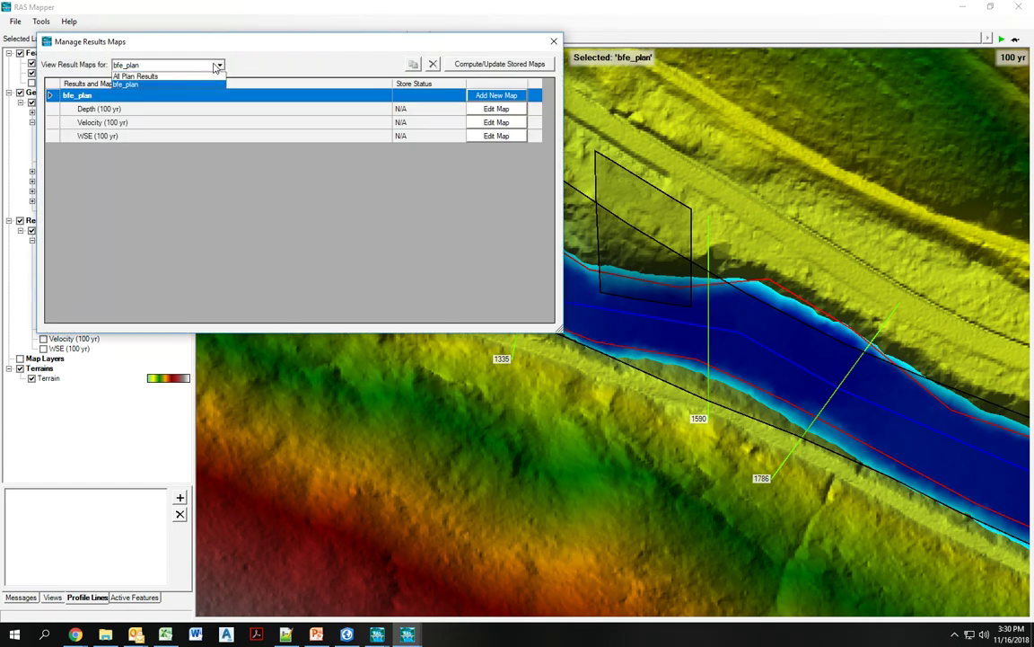
left_click(196, 63)
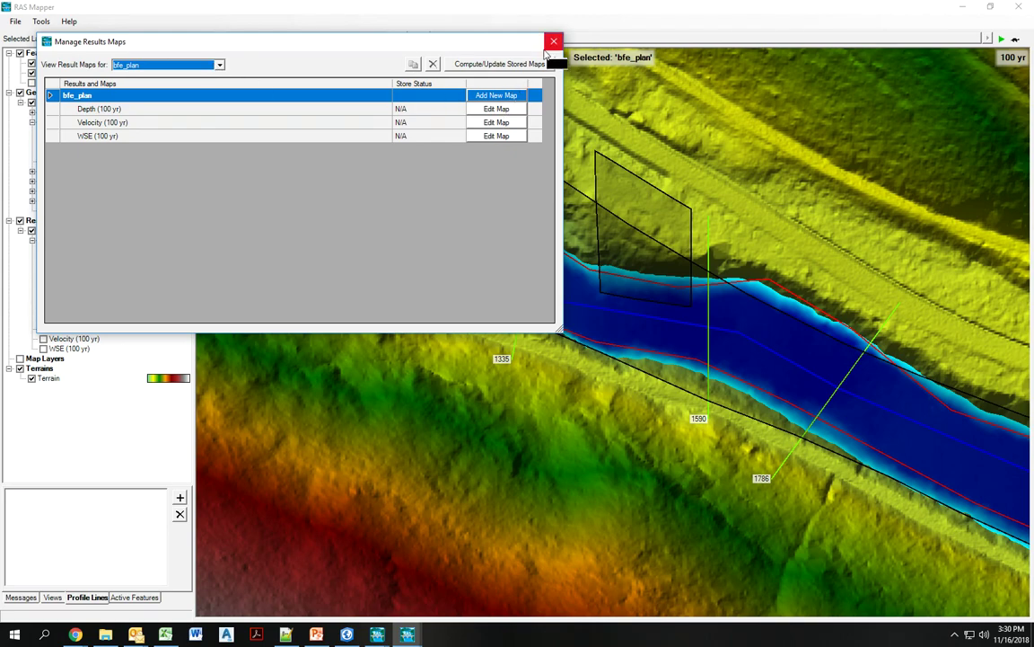
left_click(553, 41)
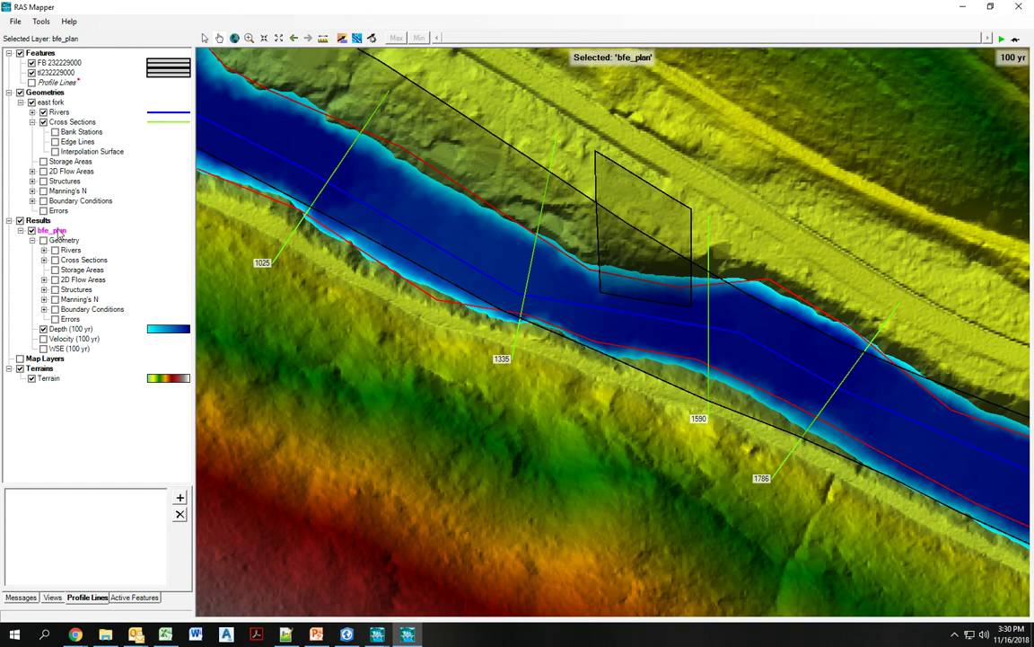
right_click(59, 232)
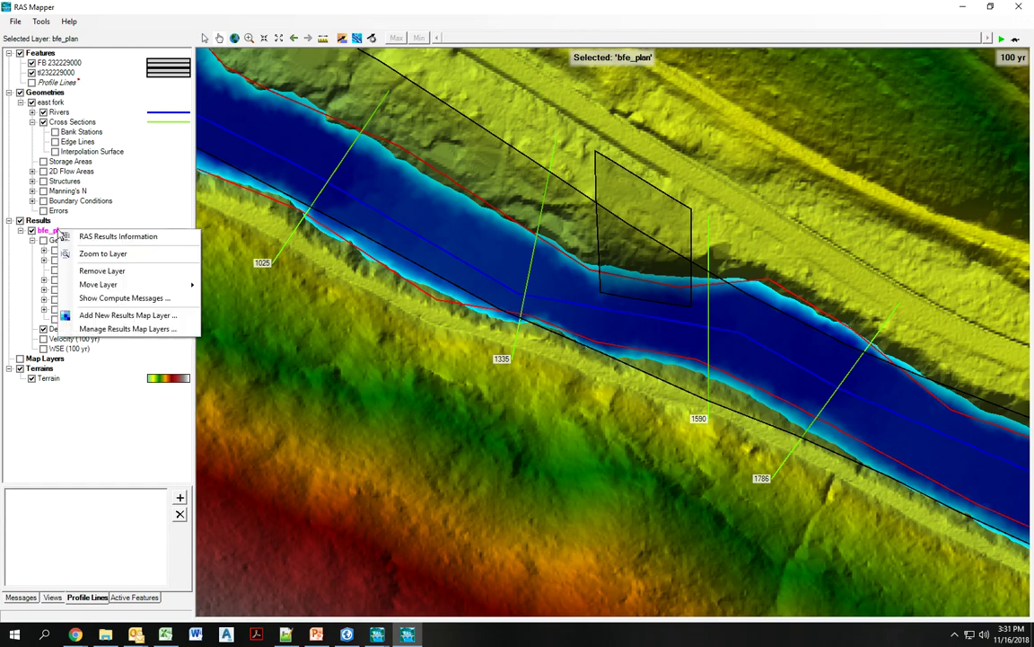
Step: Add an Inundation Boundary (100 yr) layer to bfe_plan and compute its stored map
left_click(139, 315)
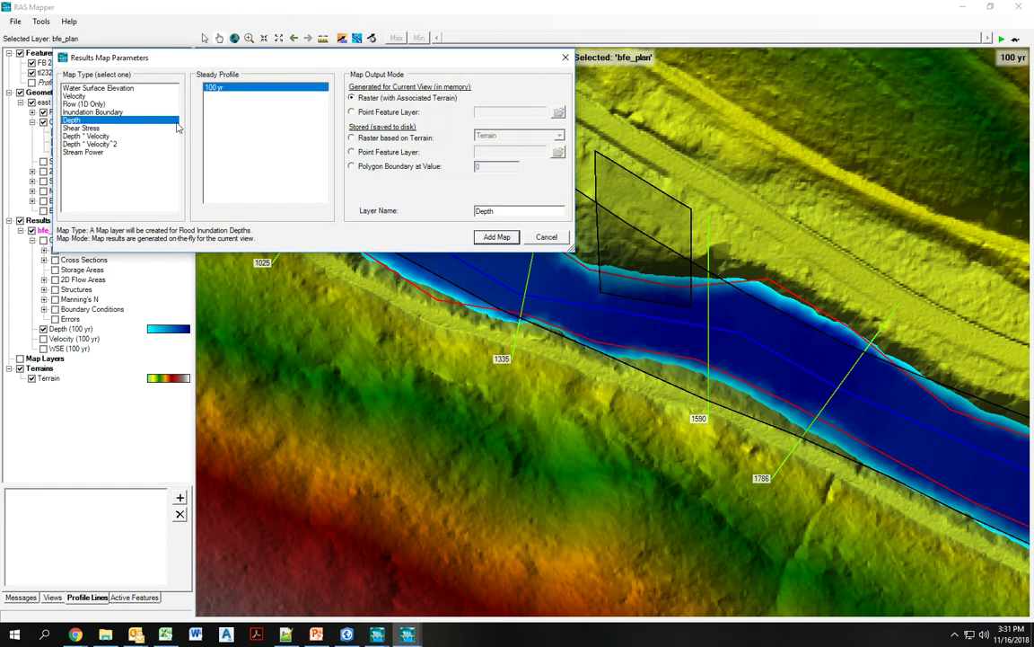
left_click(127, 112)
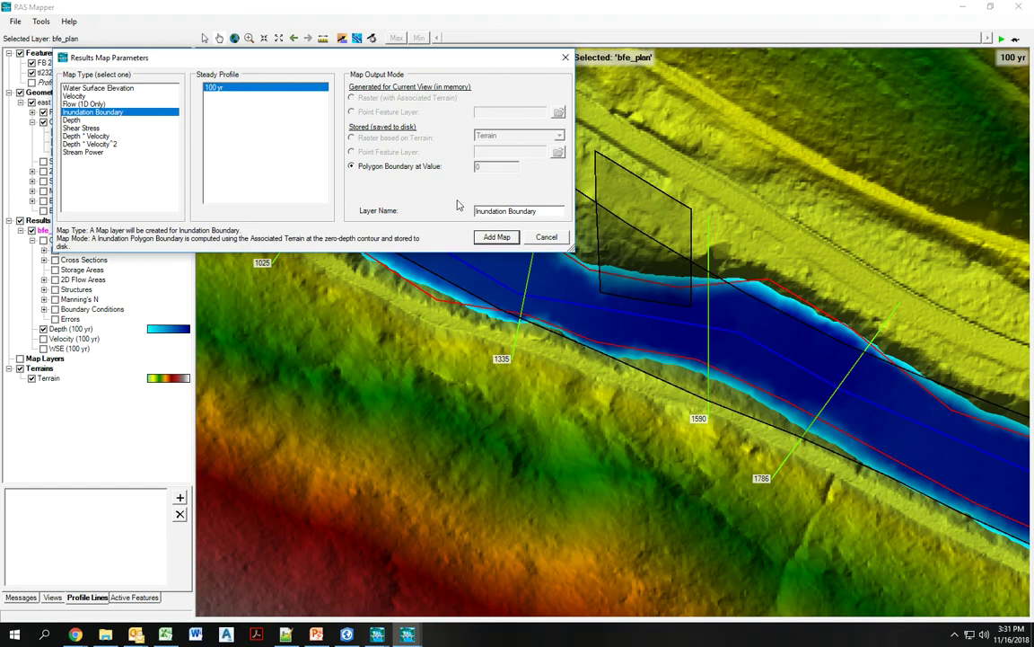
left_click(495, 238)
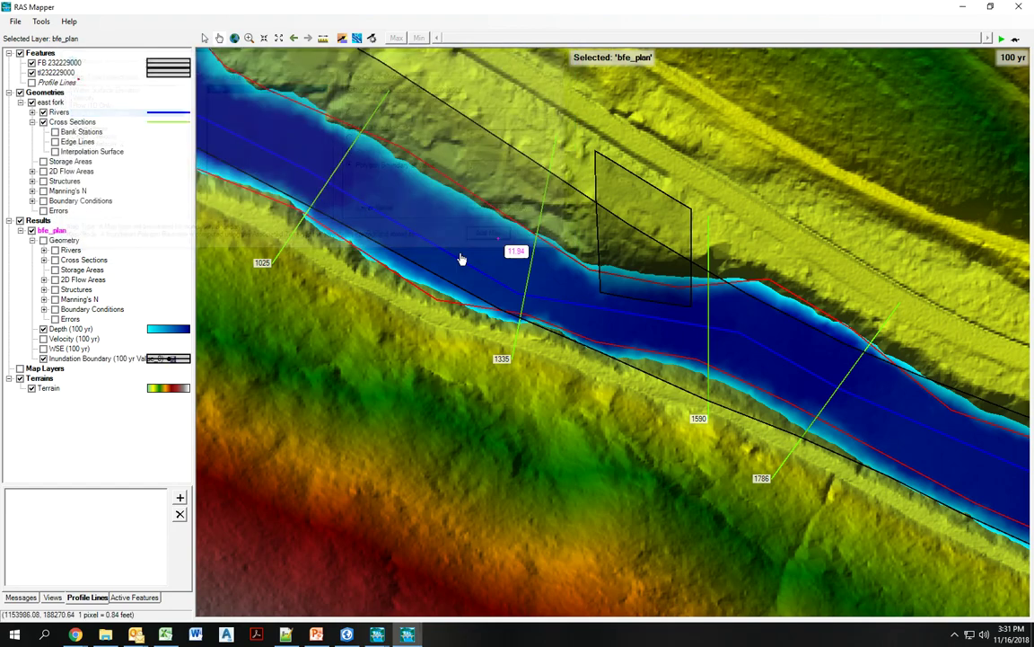
right_click(96, 359)
left_click(96, 358)
right_click(96, 359)
left_click(141, 390)
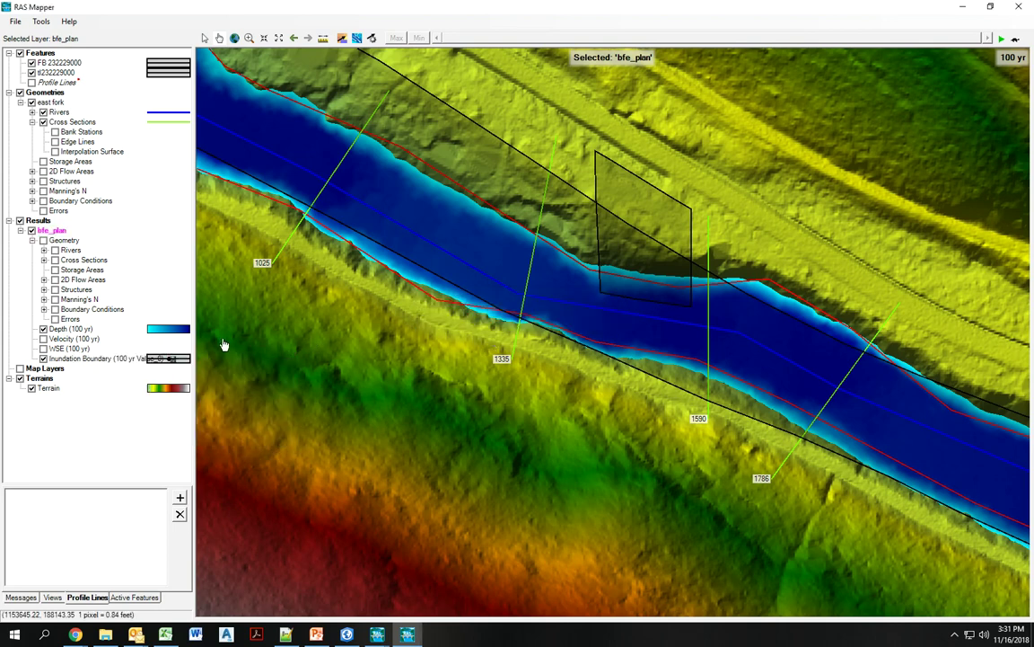
left_click(62, 360)
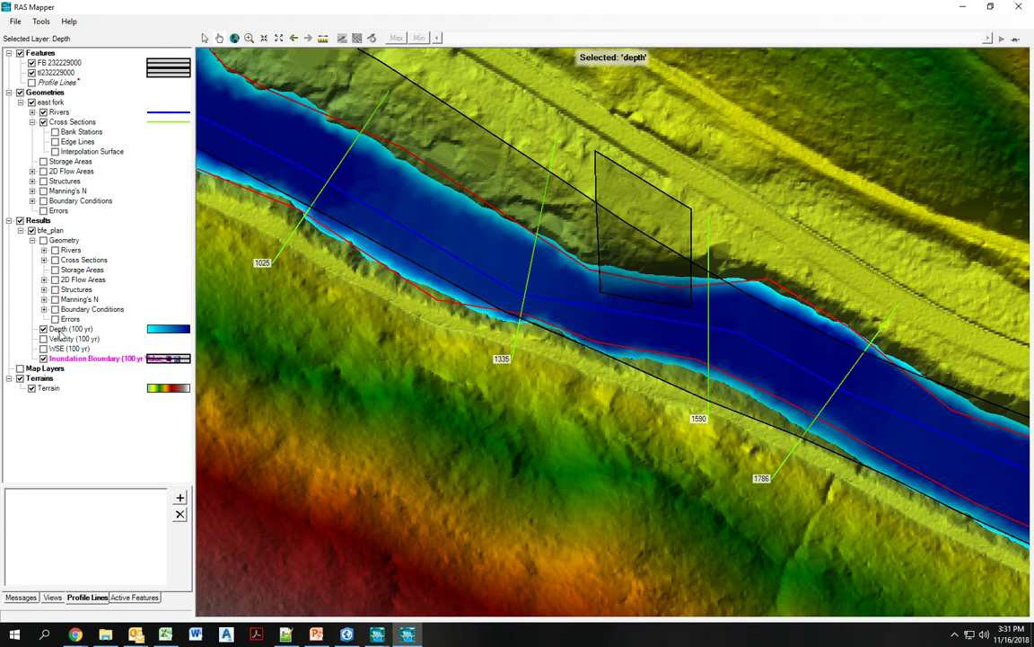
left_click(43, 330)
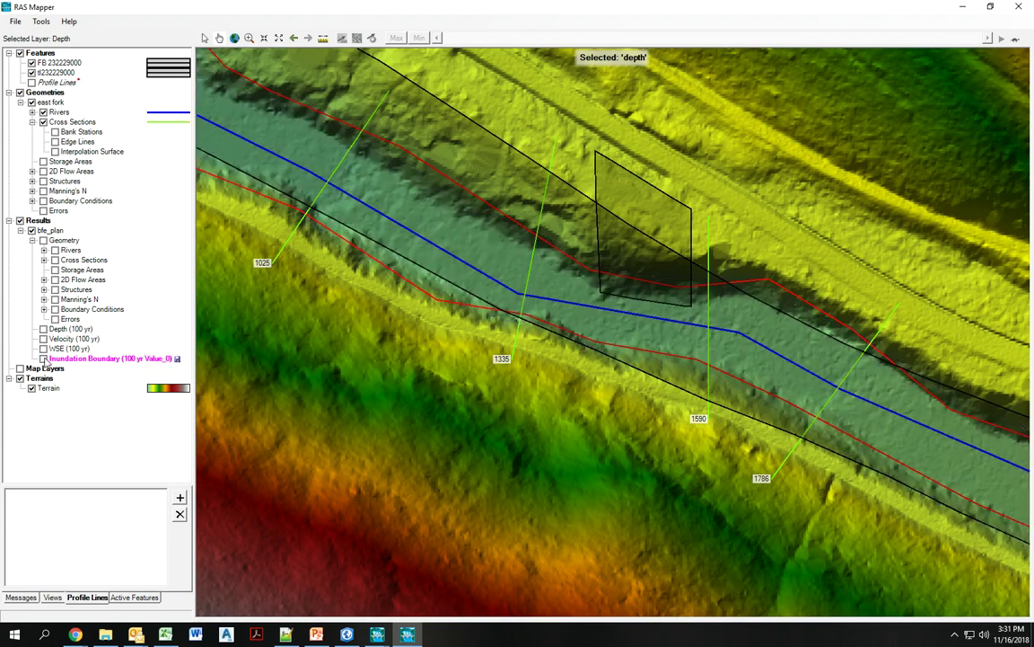
right_click(63, 357)
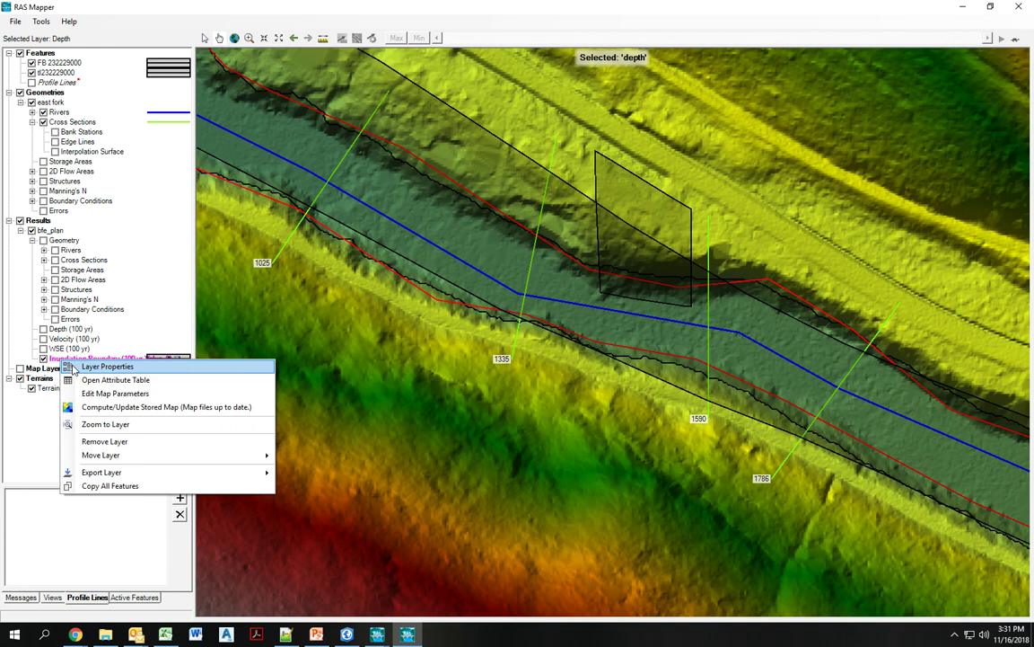
mouse_move(132, 457)
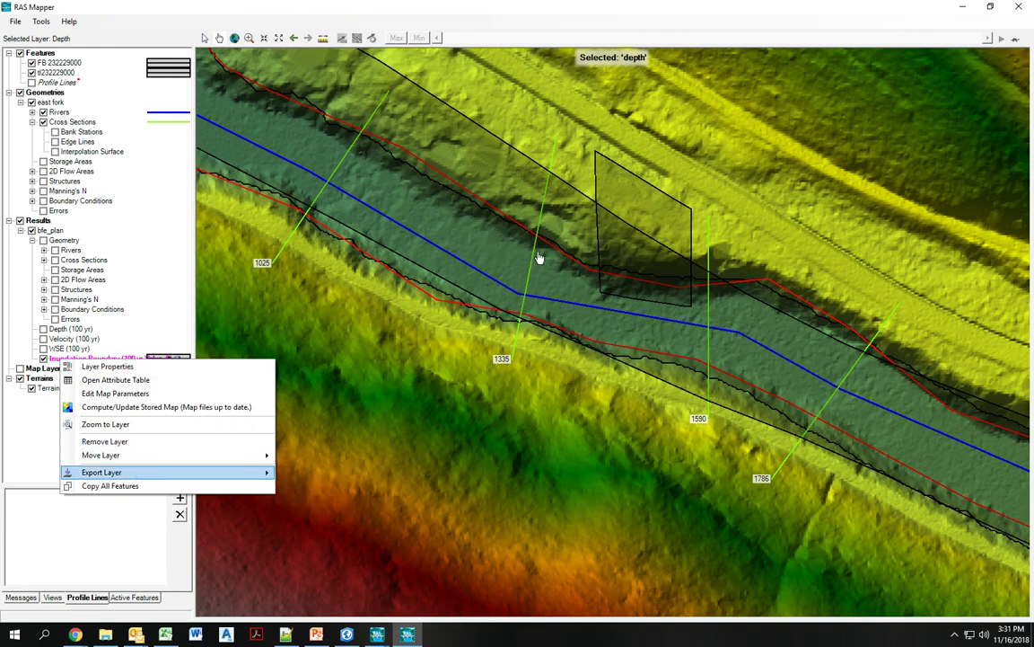
left_click(696, 152)
scroll(658, 138, "down", 1)
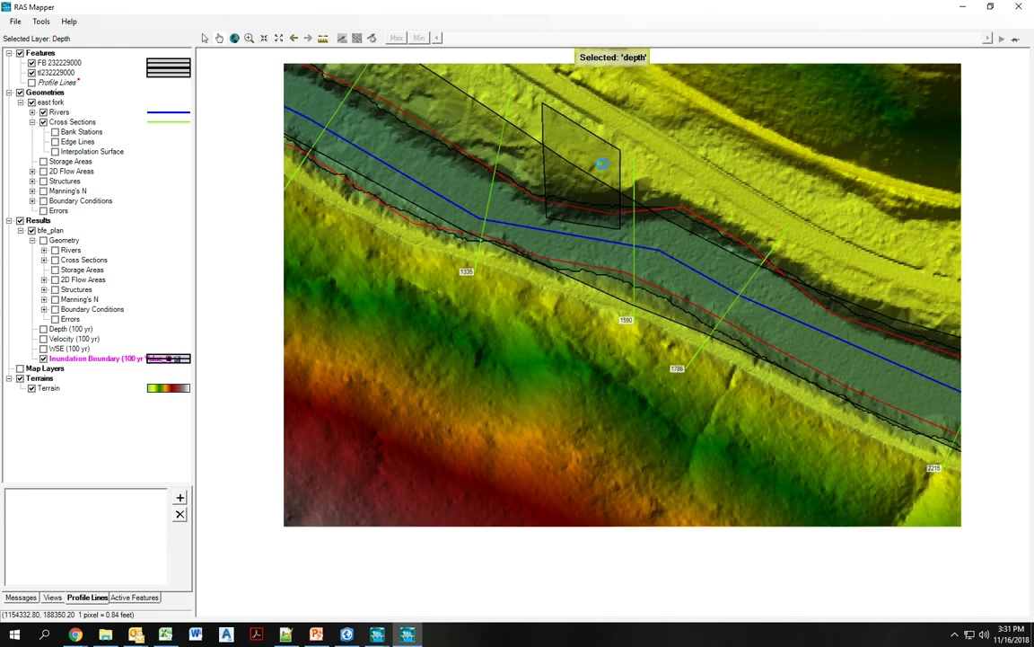
left_click_drag(577, 185, 550, 284)
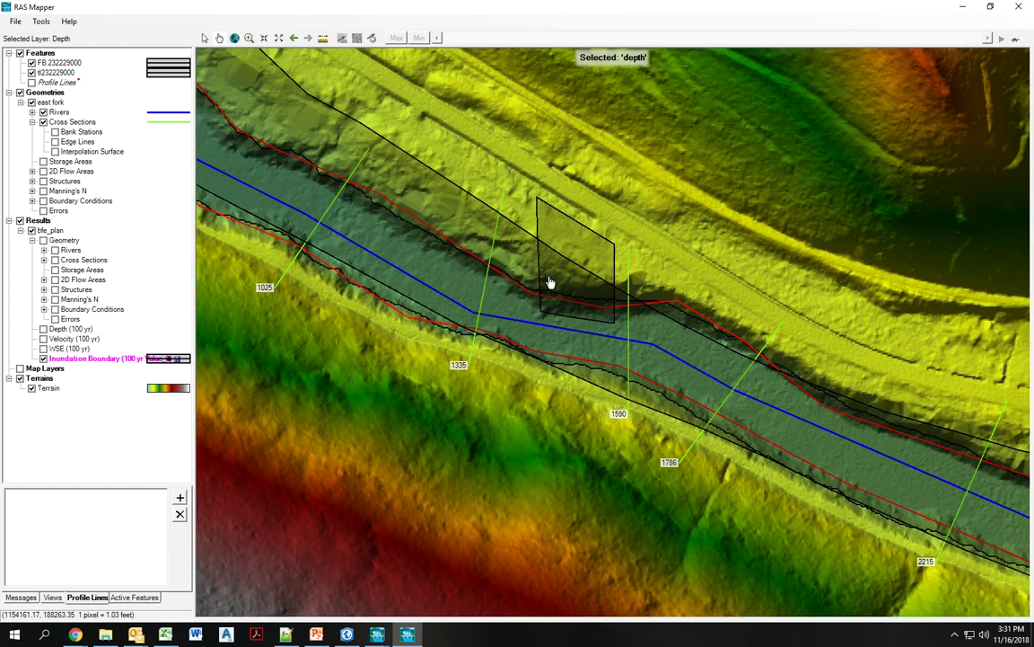
scroll(551, 284, "up", 1)
left_click(43, 329)
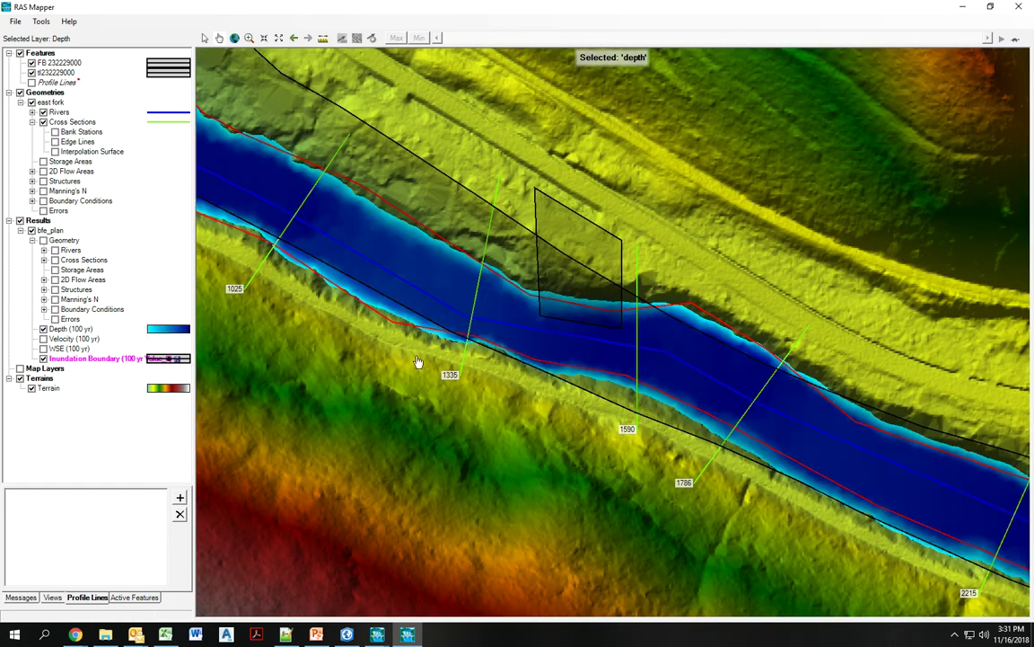
scroll(342, 206, "up", 2)
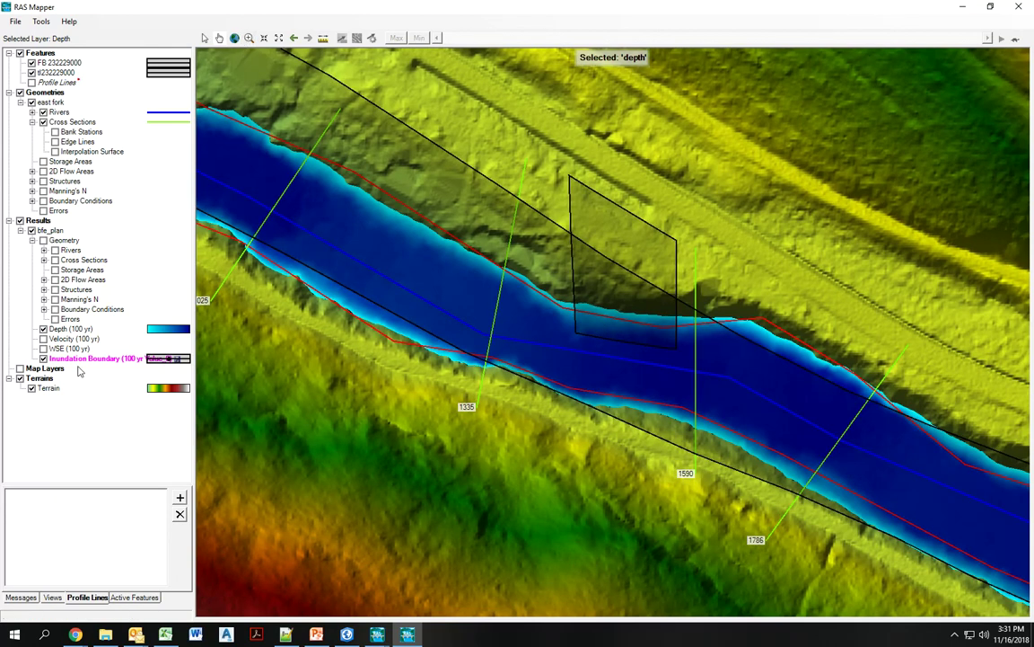
left_click(56, 325)
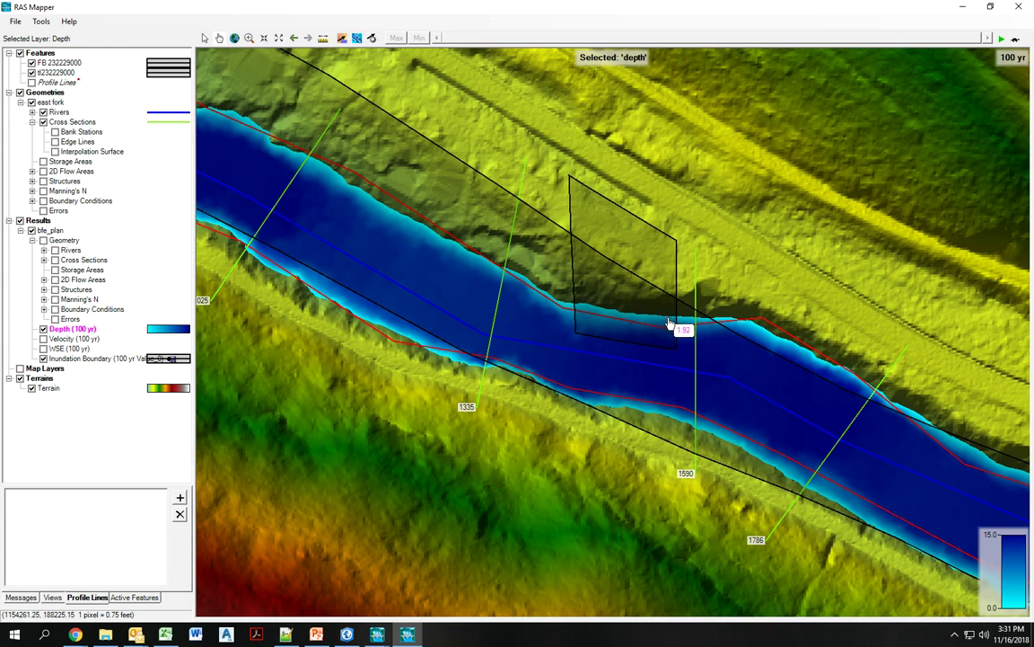
Step: Display the WSE (100 yr) layer and its legend in place of the depth map
left_click(43, 347)
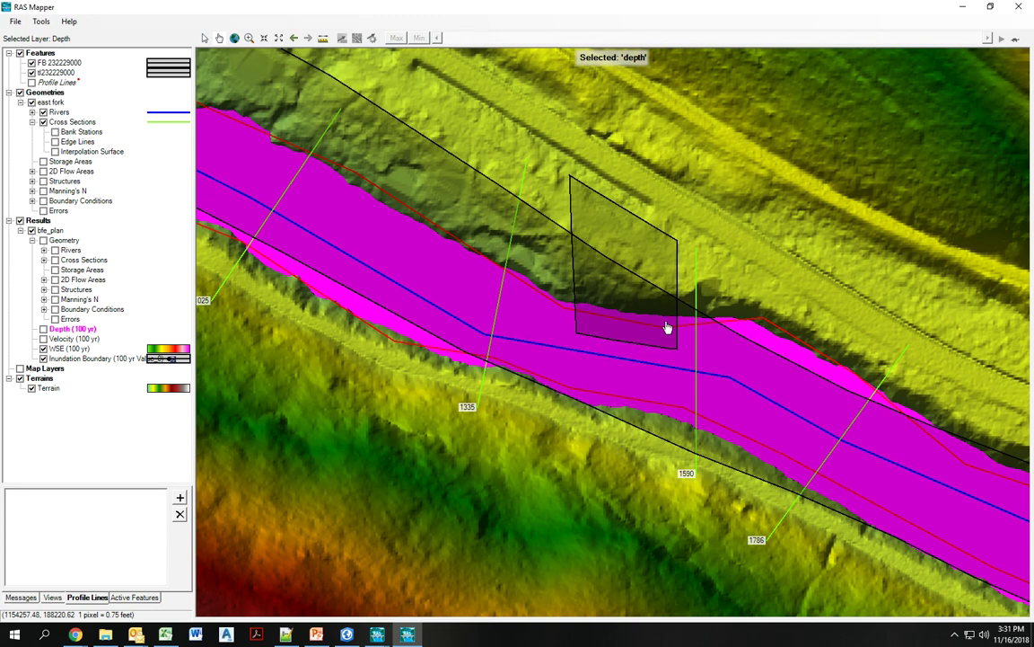
left_click(63, 348)
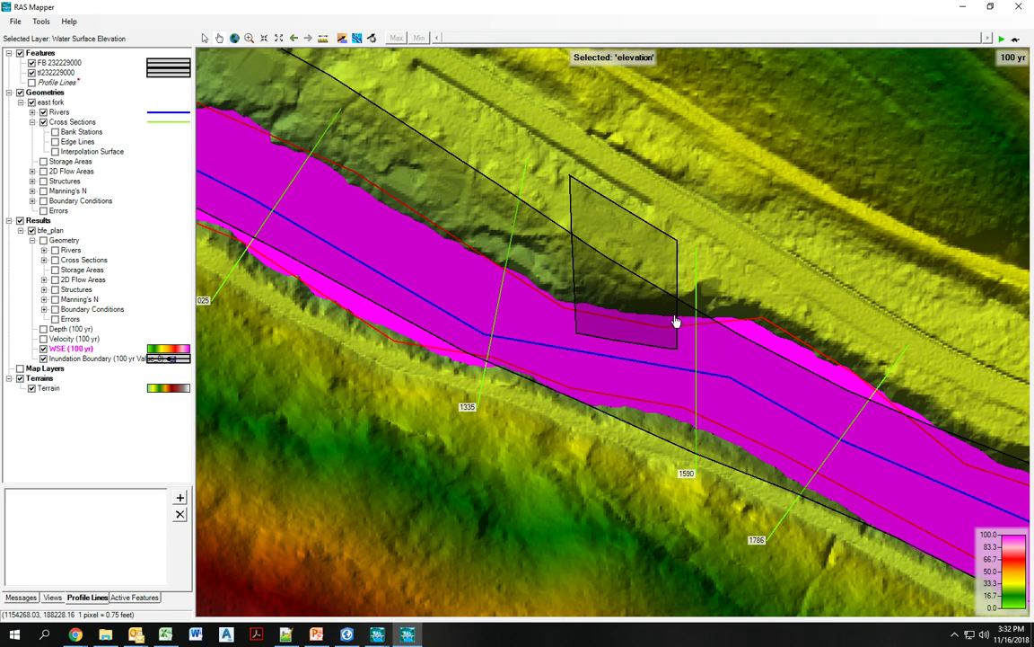
mouse_move(676, 324)
left_click_drag(711, 261, 729, 223)
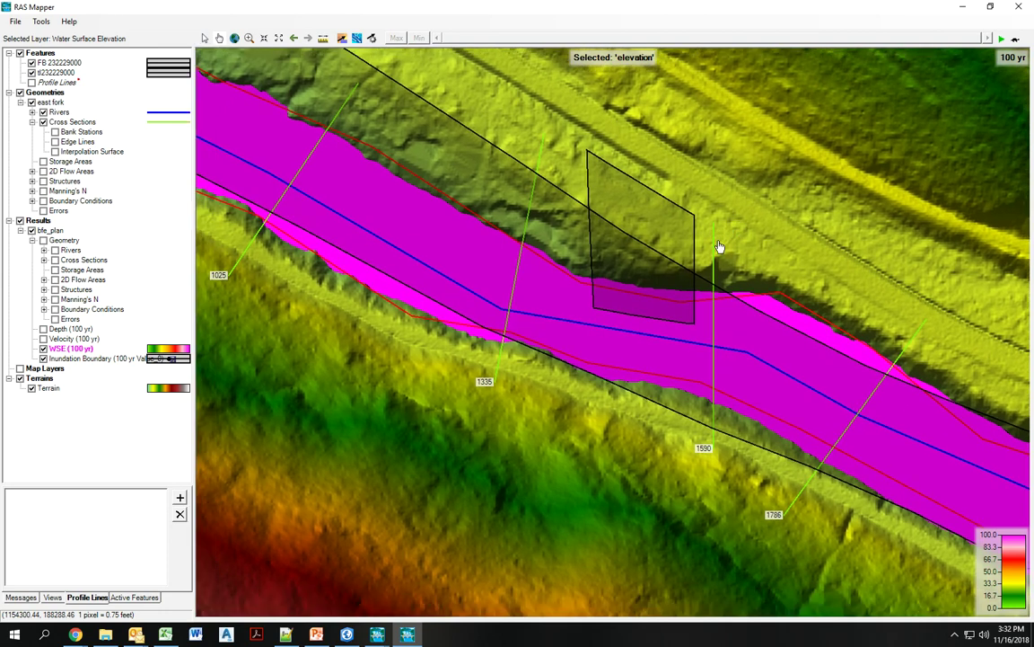